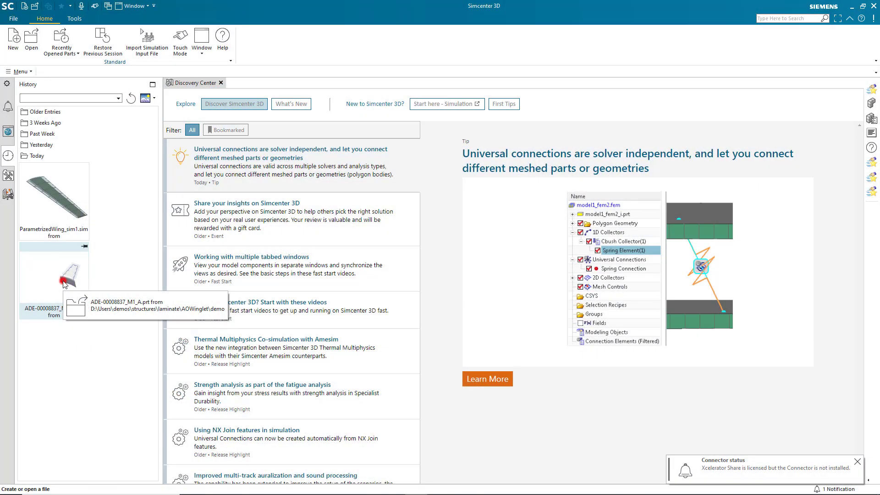
- Open ADE-00008837_M1_A from recent history and enter the Pre/Post application
left_click(63, 283)
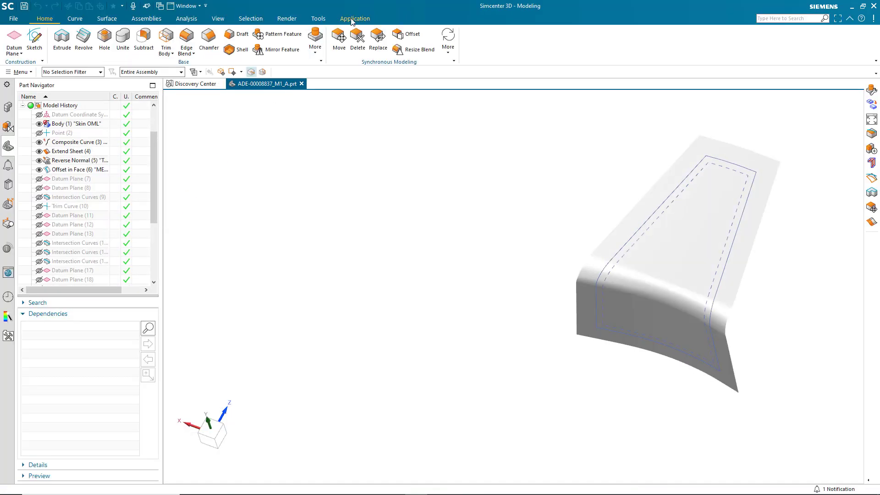
left_click(352, 19)
left_click(71, 41)
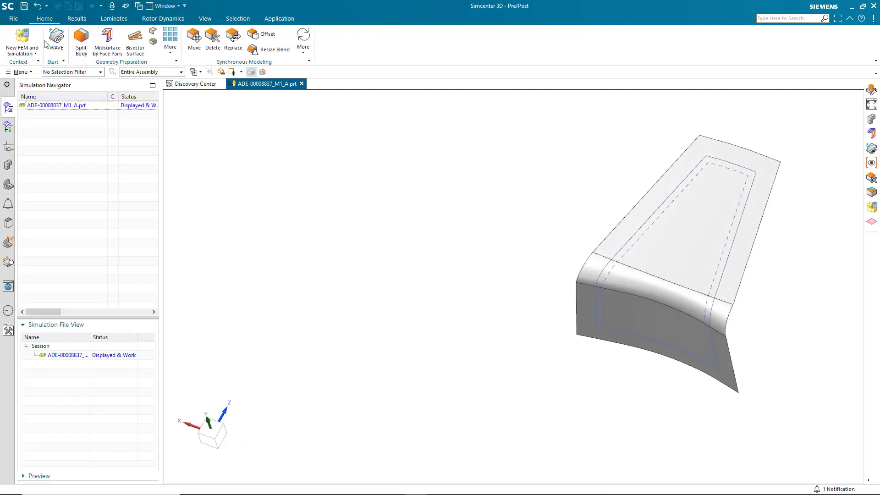
- Create the fem1 and sim1 files with a SOL 101 Linear Statics solution, returning to the FEM
left_click(22, 39)
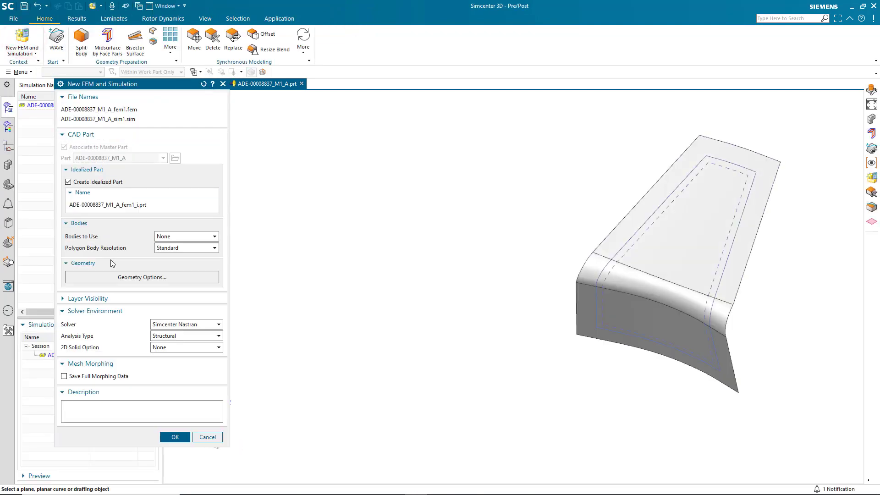
left_click(169, 436)
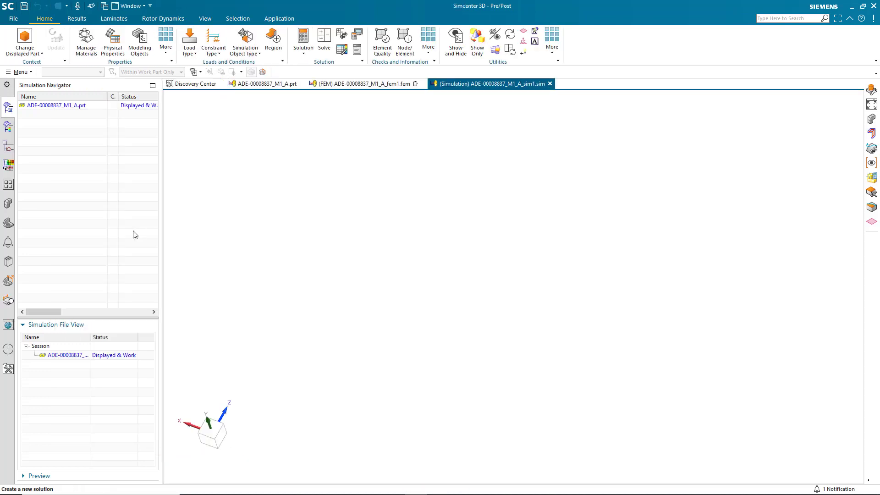
left_click(171, 180)
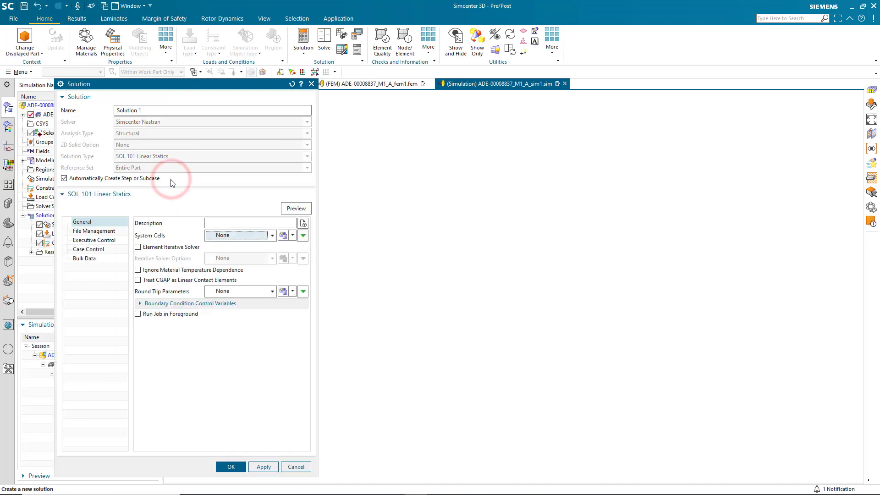
middle_click(195, 340)
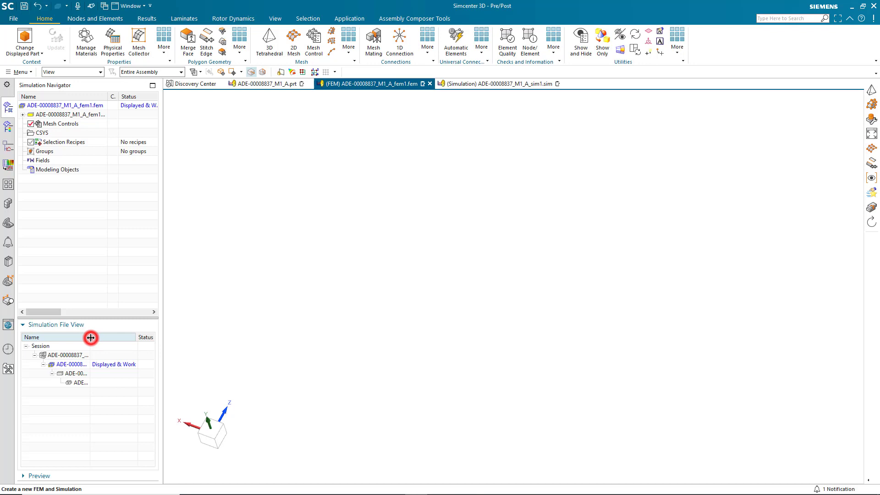
- Open ADE-00008837_M1_A_fem1_i.prt from Simulation File View and dismiss the warning
double_click(91, 338)
double_click(87, 373)
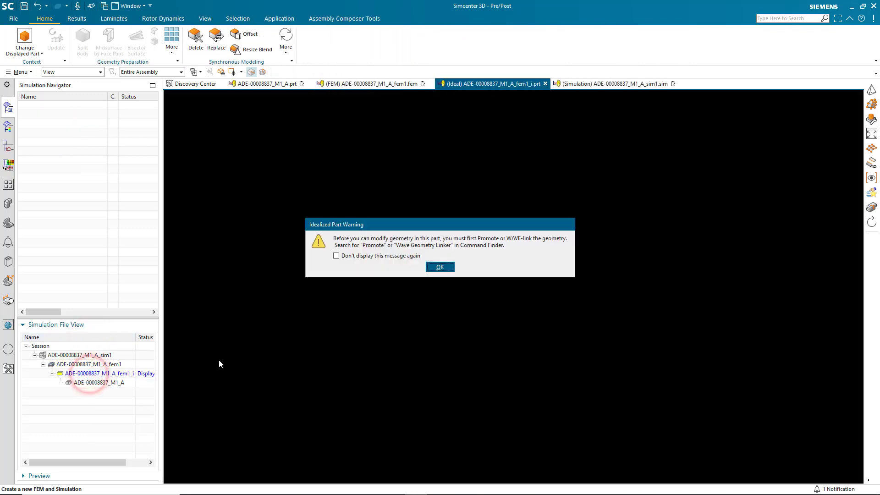
left_click(440, 267)
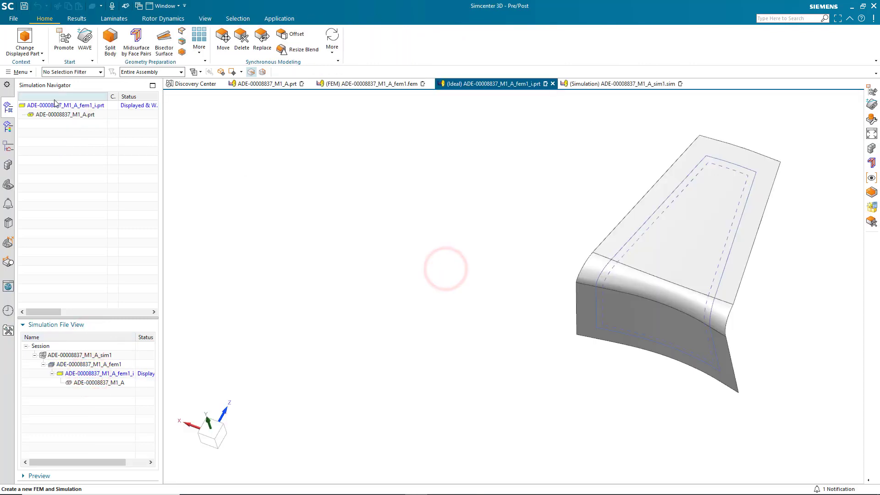
- Review the idealized part's layer settings, with work layer 22
left_click(20, 72)
mouse_move(34, 128)
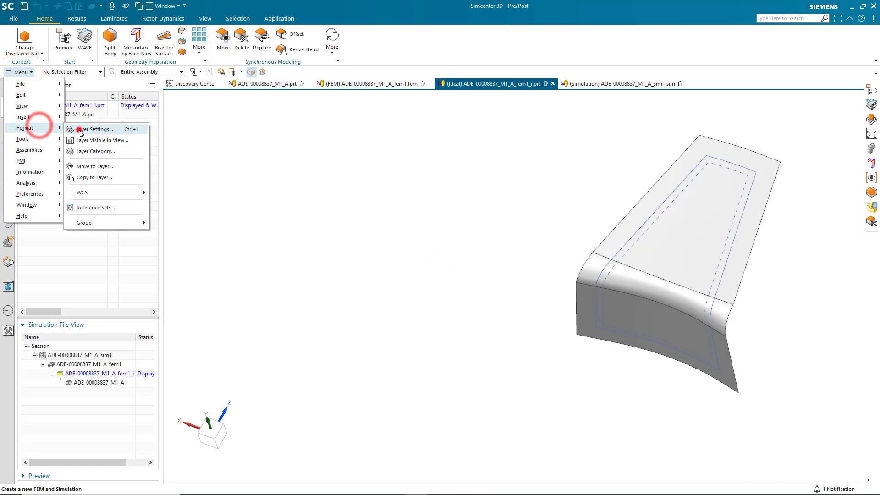
left_click(84, 131)
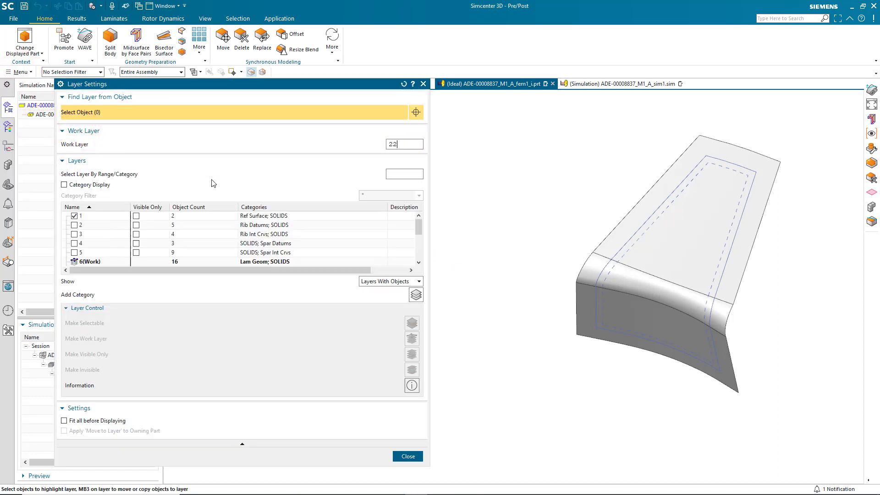
left_click(408, 457)
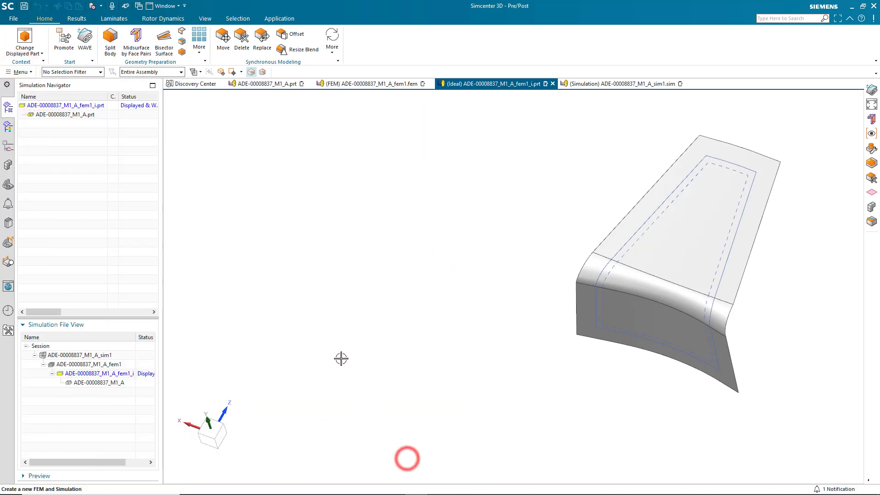
- WAVE-link the outer ply boundary spline as a composite curve
left_click(86, 50)
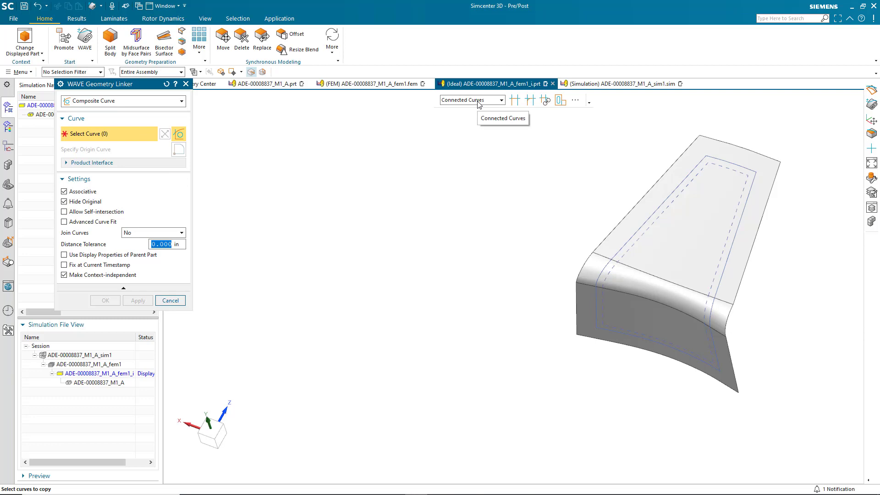
left_click(650, 227)
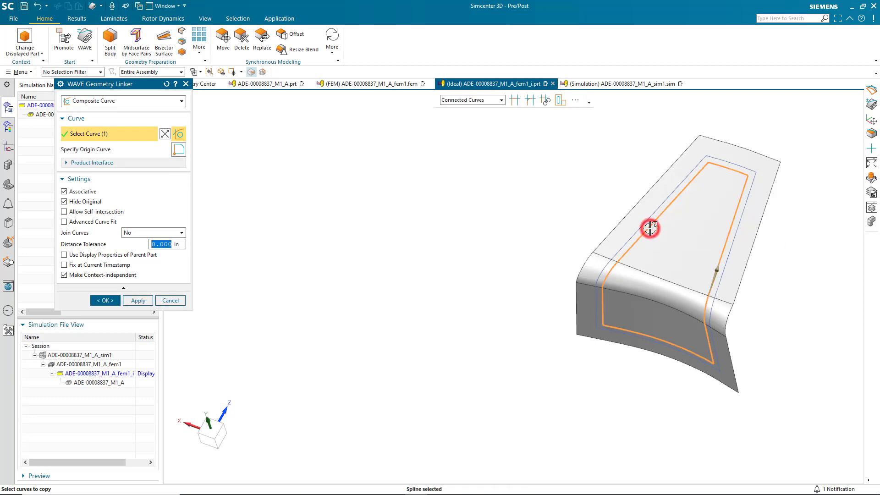
left_click(138, 300)
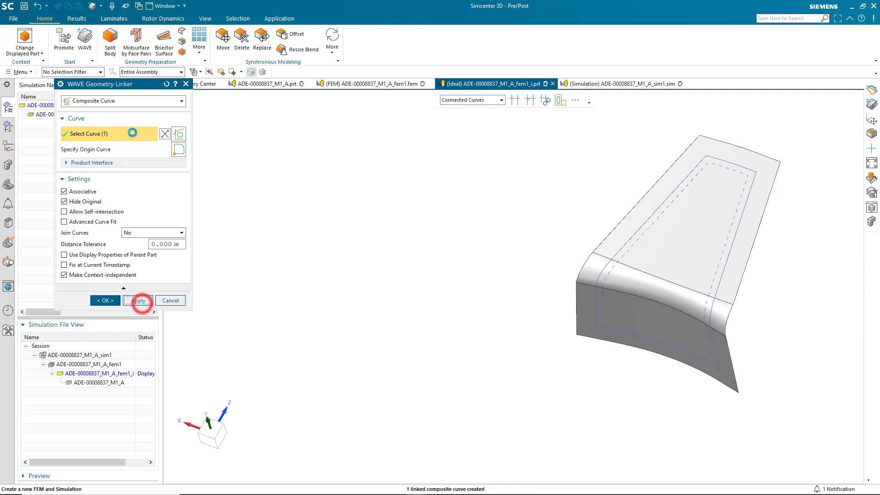
- WAVE-link the winglet skin sheet as a body
left_click(130, 101)
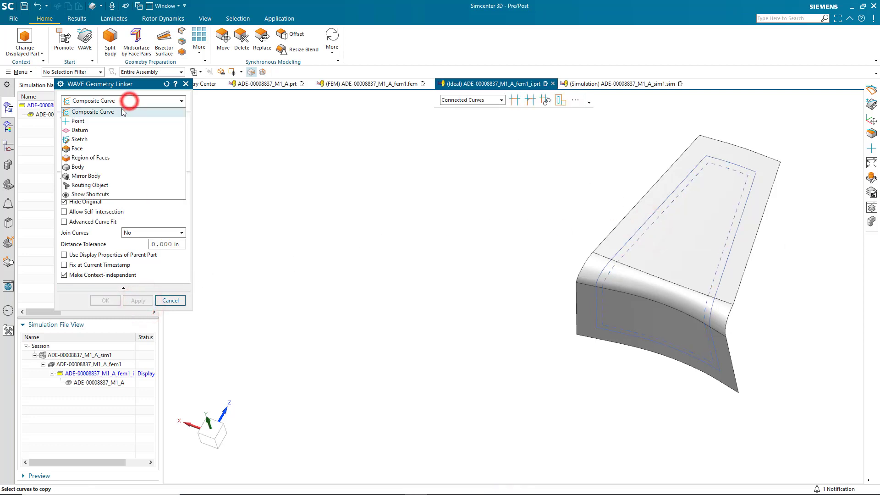
left_click(108, 166)
left_click(640, 300)
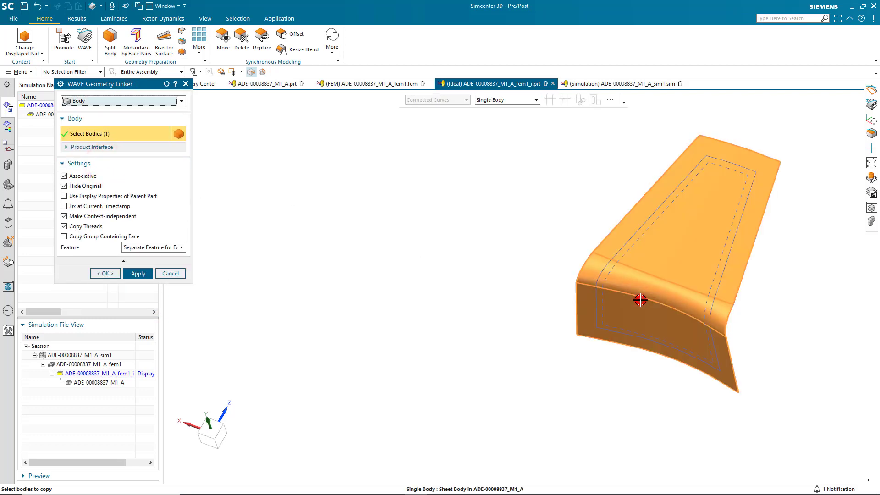
left_click(106, 273)
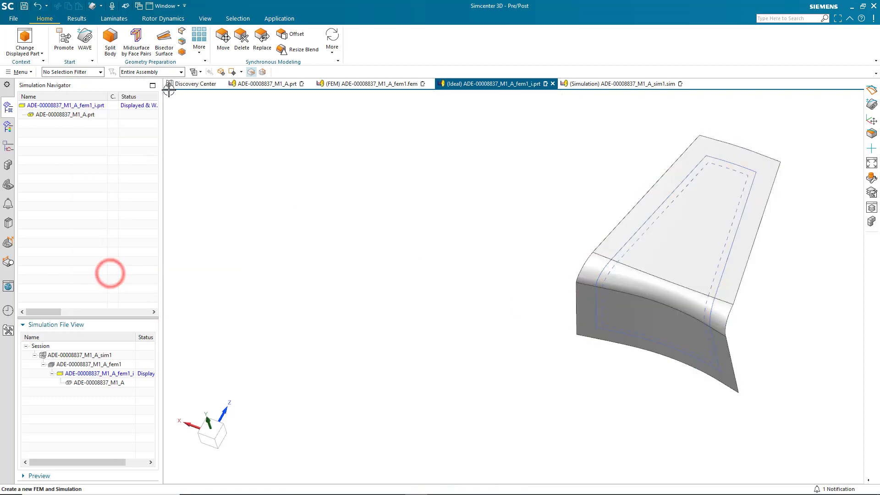
- Trim the linked skin sheet by the linked curve with Normal to Face projection, keeping the inside region
left_click(198, 49)
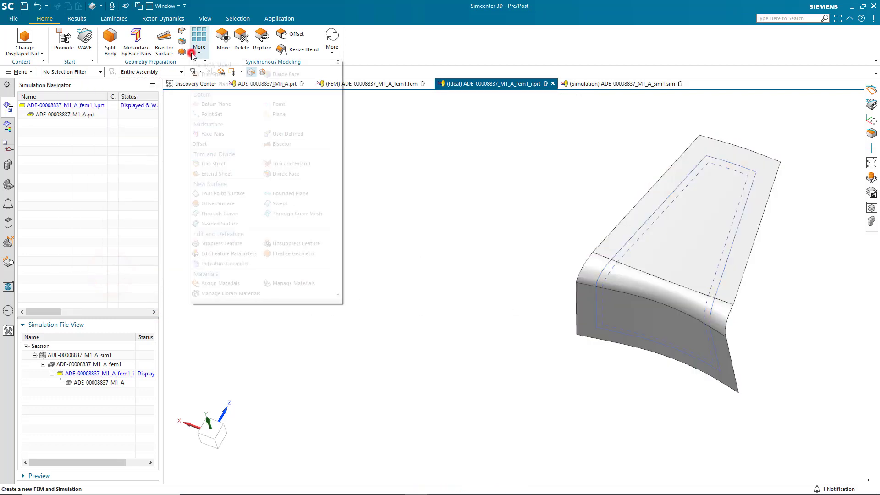
left_click(236, 166)
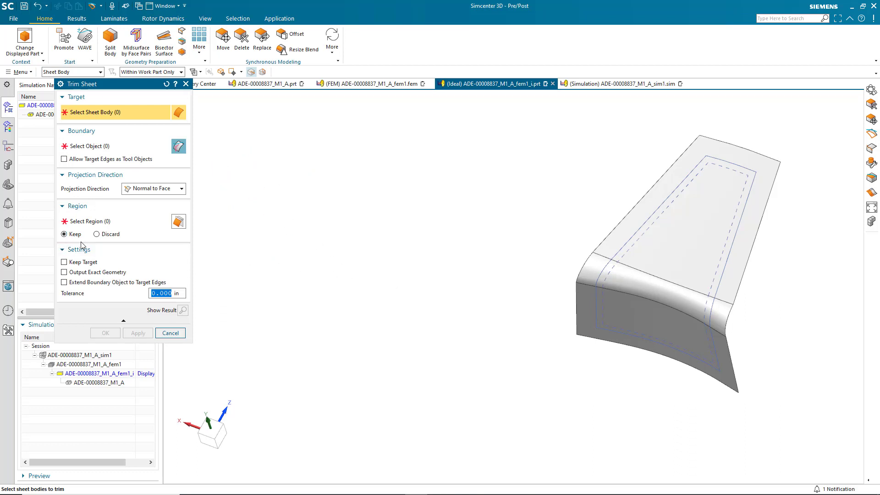
left_click(685, 269)
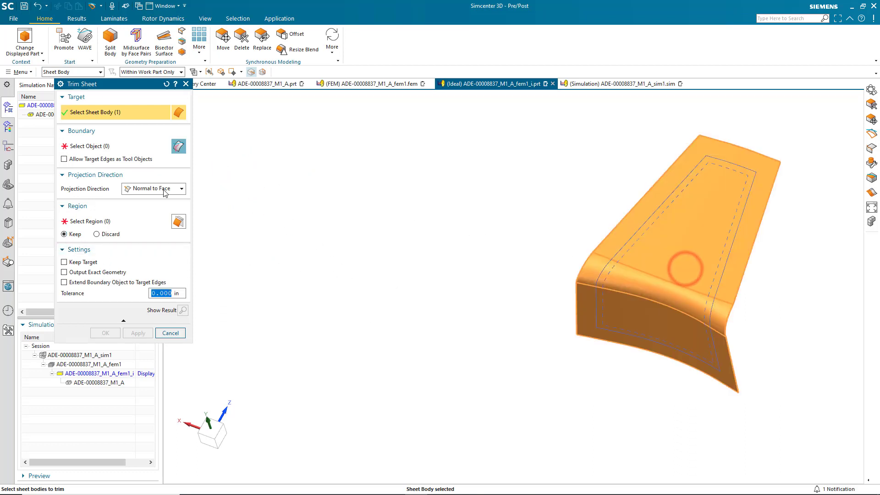
left_click(90, 146)
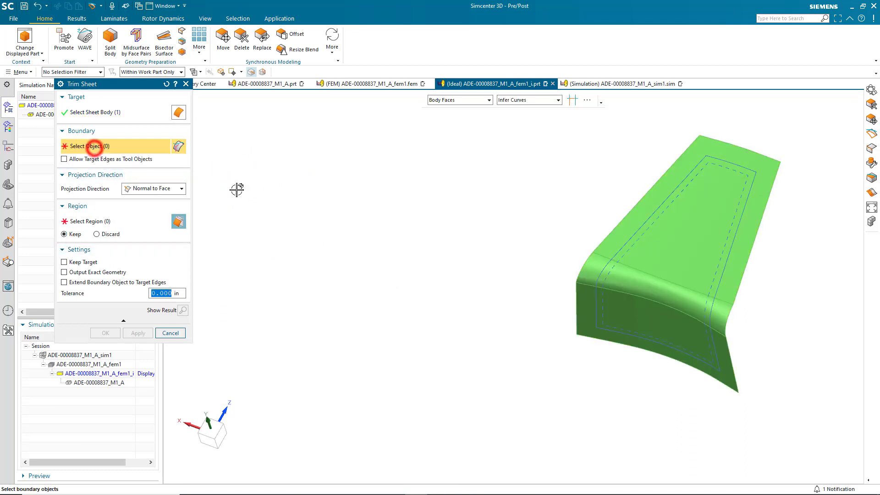
left_click(614, 260)
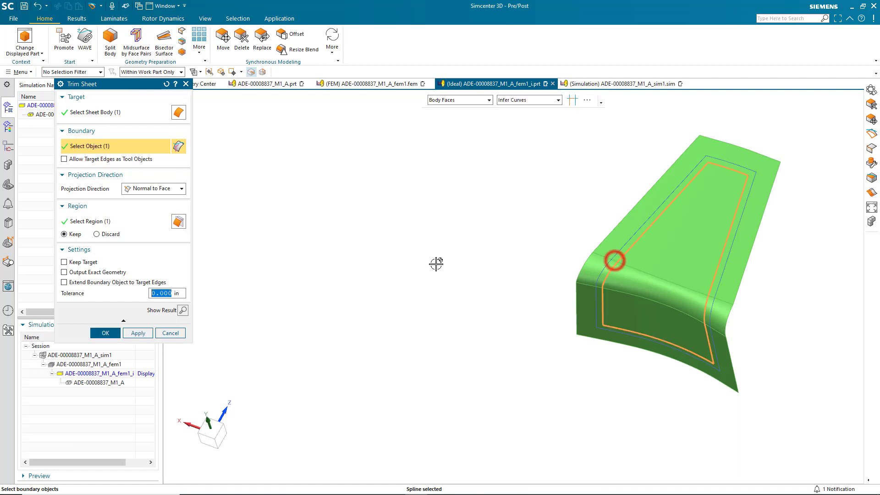
left_click(169, 189)
left_click(169, 190)
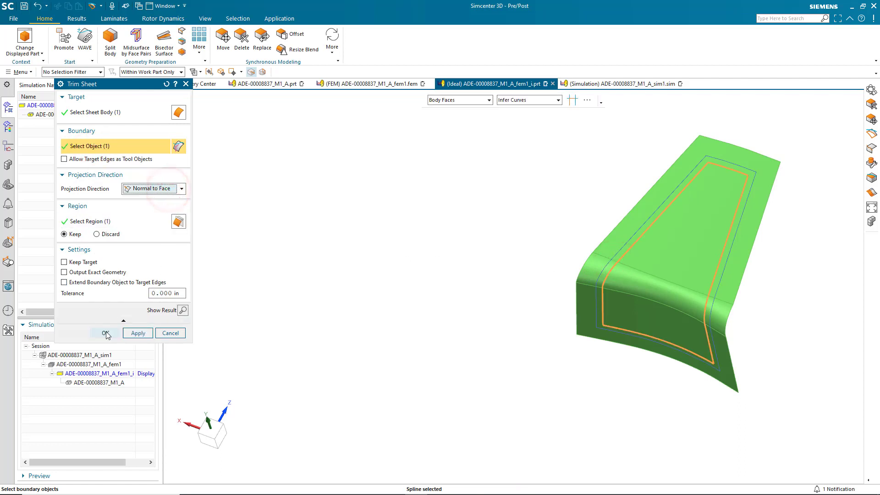
left_click(106, 334)
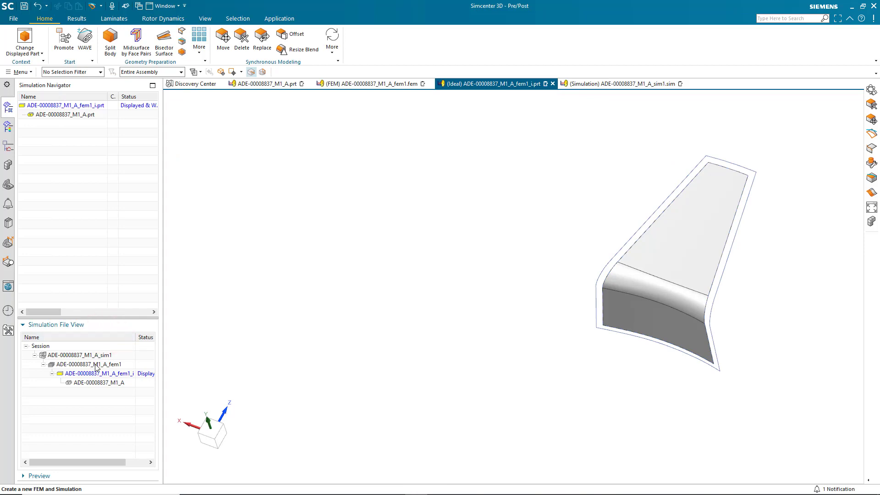
- Set fem1.fem's Edit Bodies to Use to the trimmed sheet body only and fit the view
left_click(395, 84)
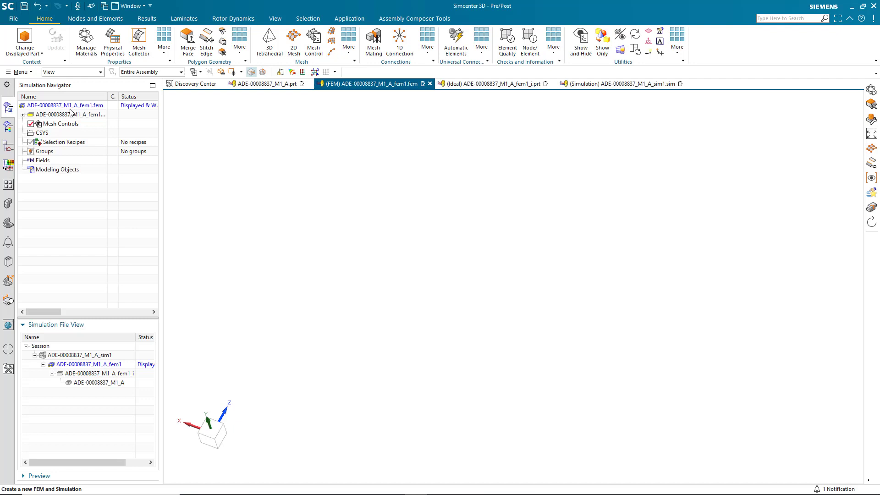
right_click(59, 106)
left_click(90, 159)
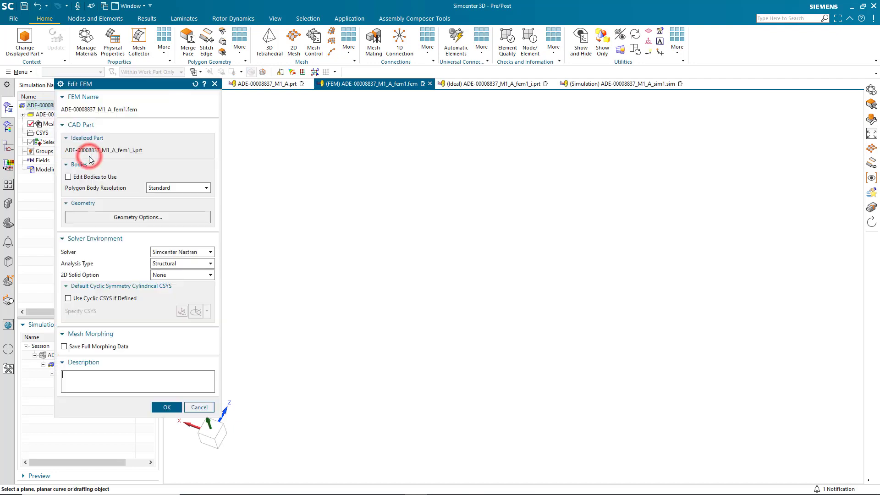
left_click(83, 178)
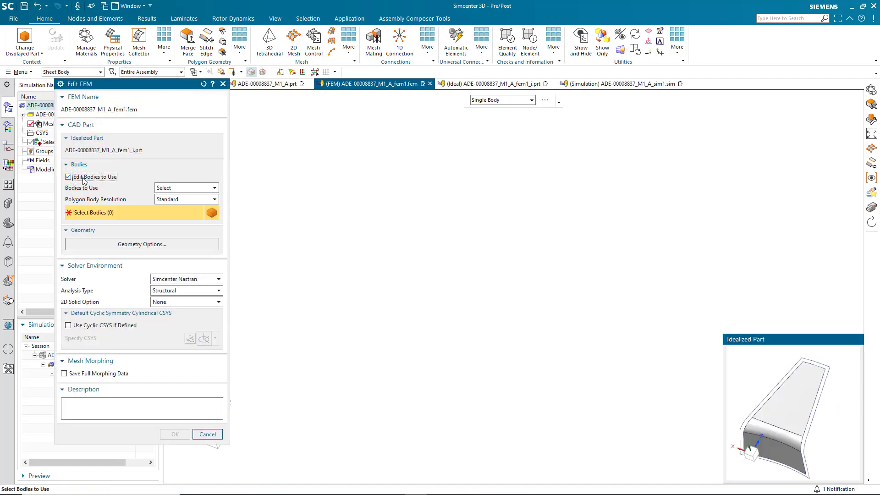
left_click(771, 430)
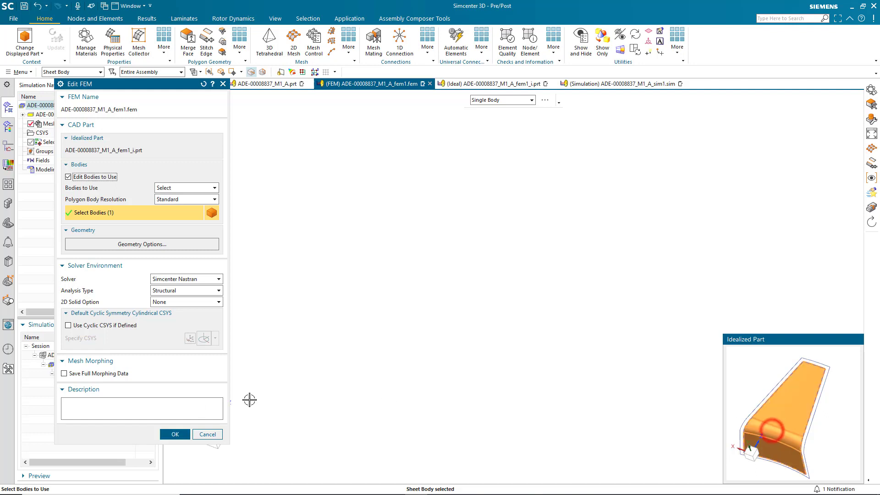
left_click(175, 434)
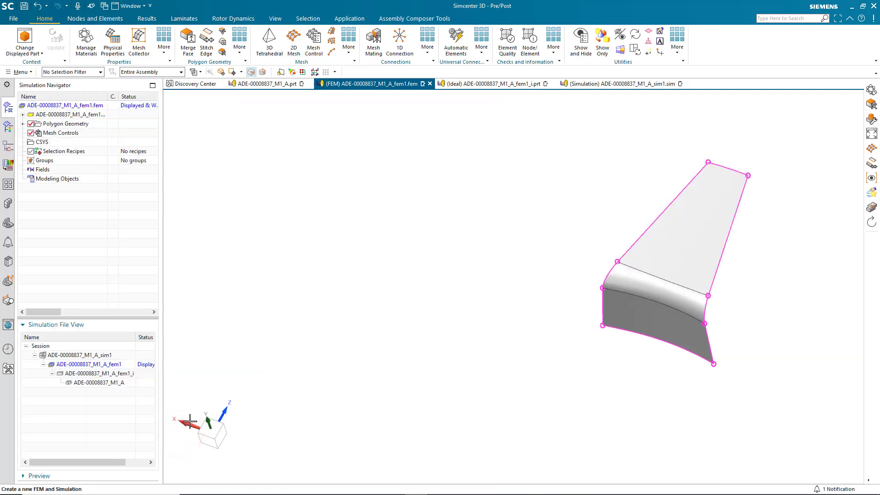
right_click(345, 273)
left_click(331, 293)
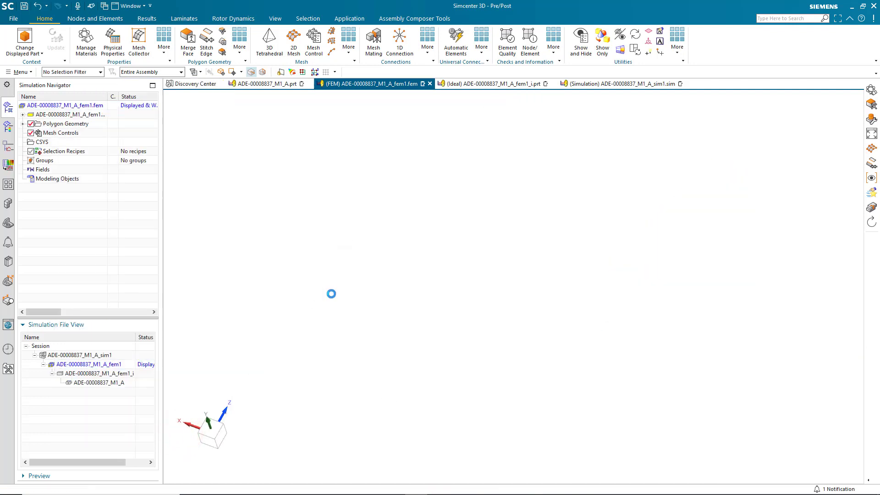
- Load materials P611_200 through T_12_FS from the aomats.xml library into the FEM
middle_click_drag(453, 334, 342, 293)
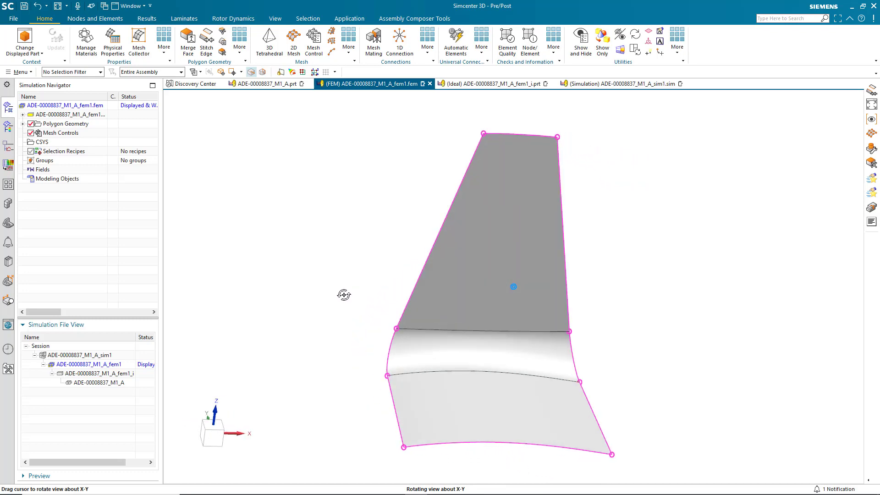
left_click(86, 44)
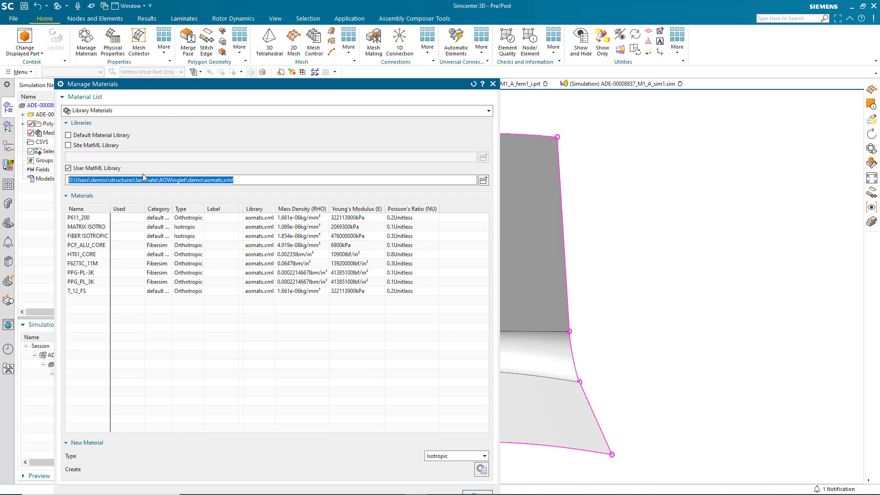
left_click(91, 219)
left_click(86, 292, "shift")
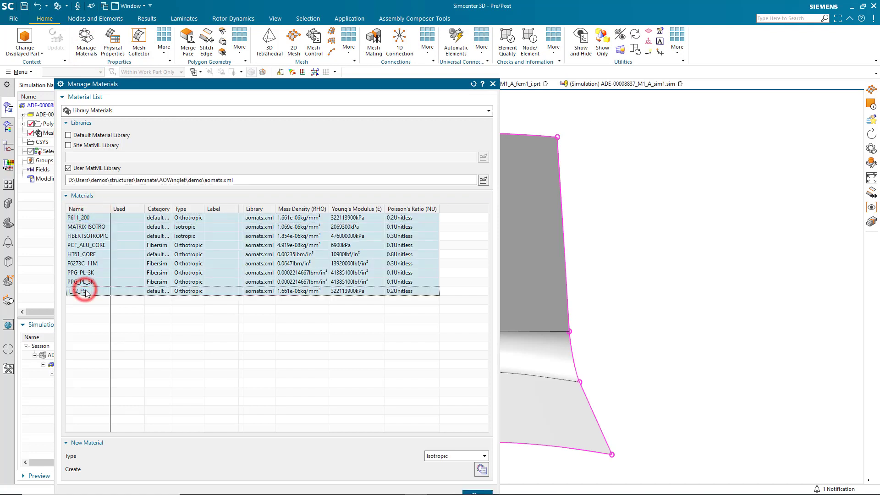
right_click(87, 291)
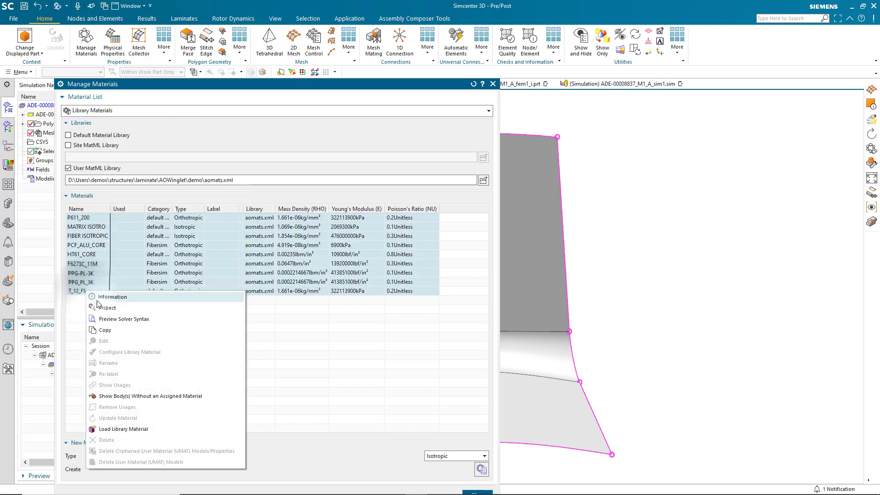
left_click(111, 429)
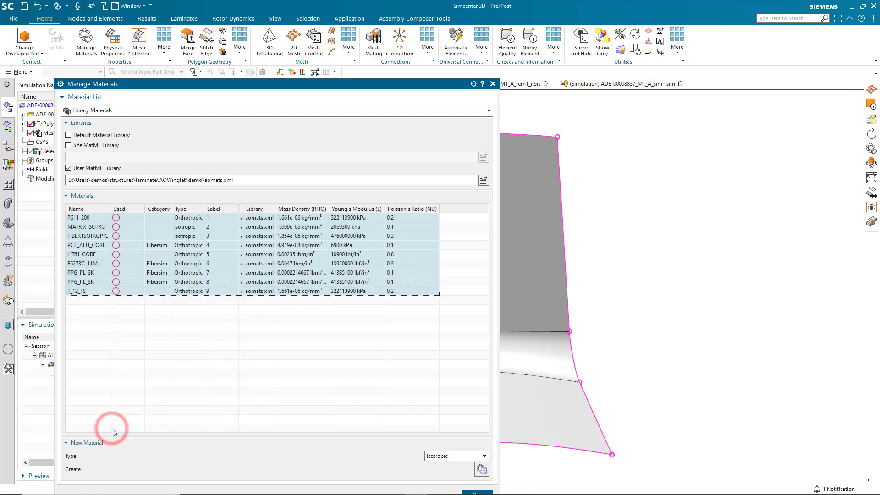
left_click(471, 492)
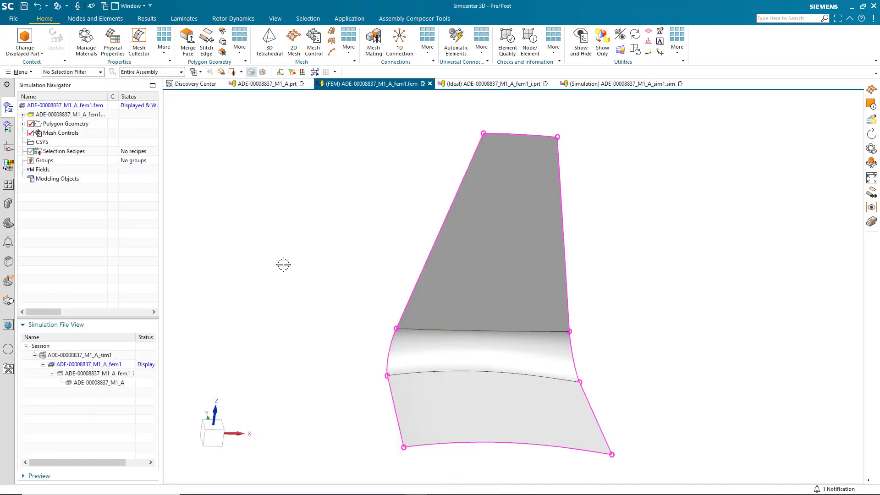
- Mesh the winglet polygon body with 0.25 in CQUAD4 Paver elements, shown under 2D Collectors
left_click(294, 44)
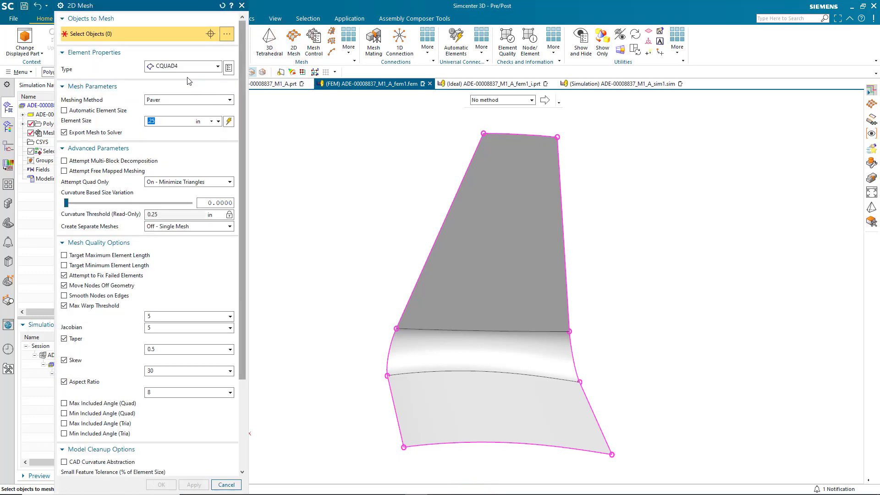
left_click_drag(153, 9, 212, 12)
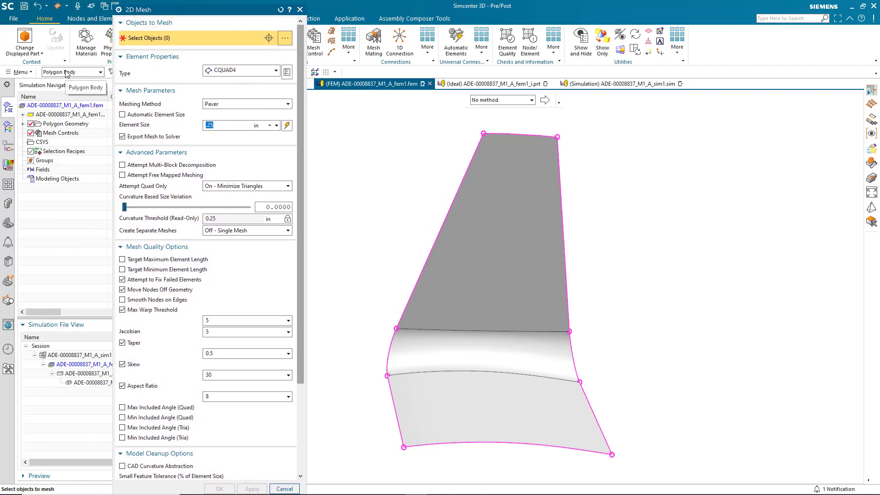
left_click(452, 276)
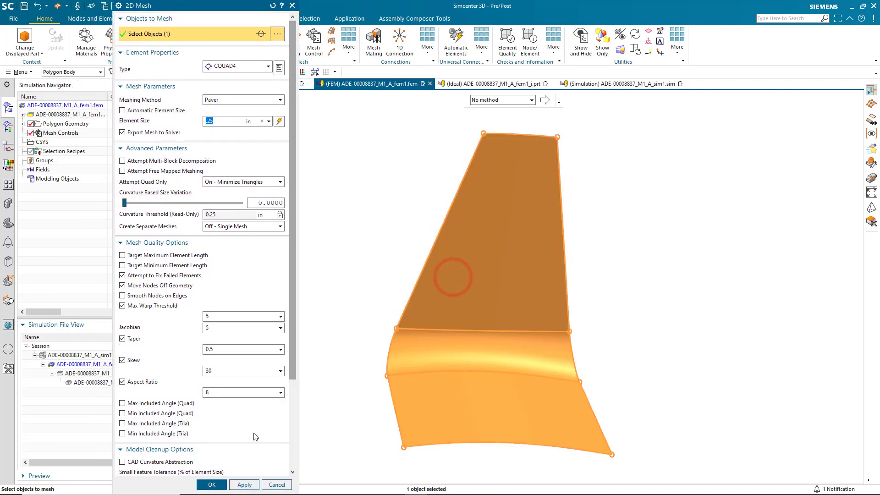
left_click(212, 484)
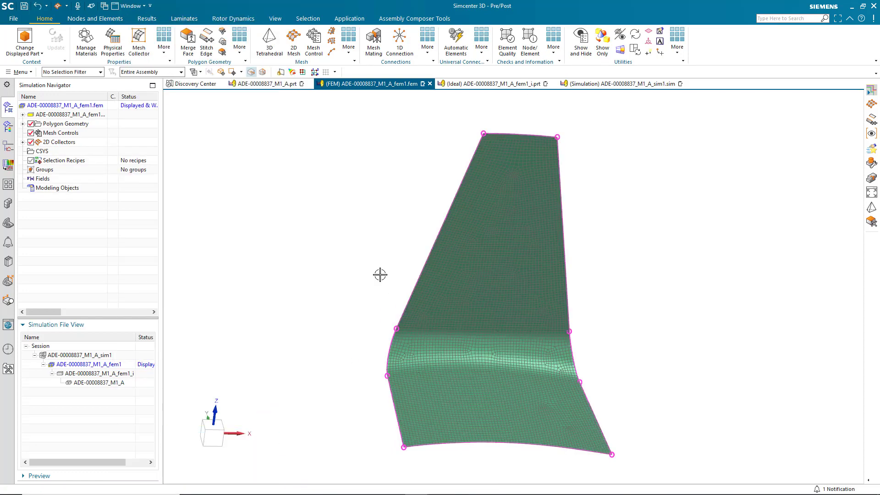
left_click(22, 142)
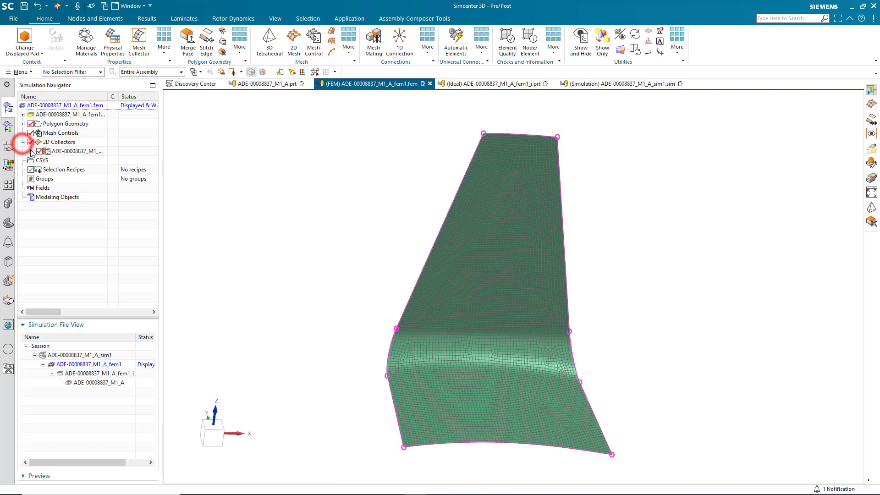
left_click(31, 151)
right_click(69, 160)
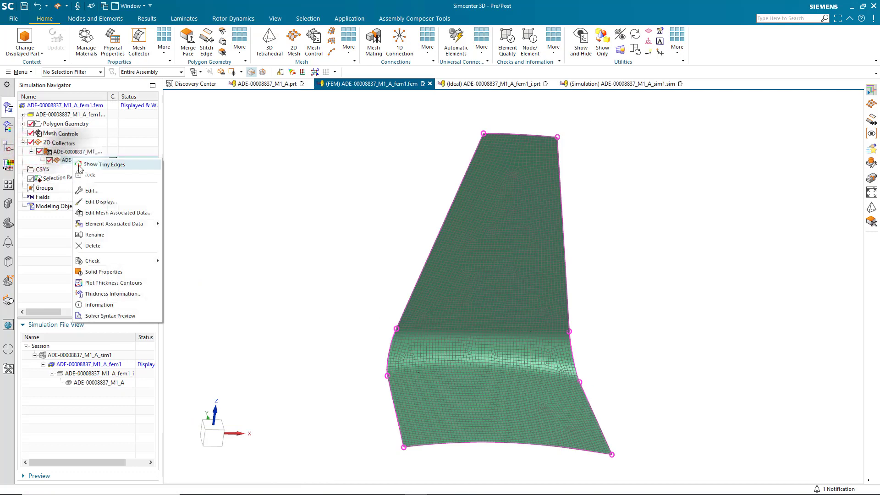
- Set mesh associated data to Vector orientation along XC-axis and Physical Property Table thickness
left_click(110, 213)
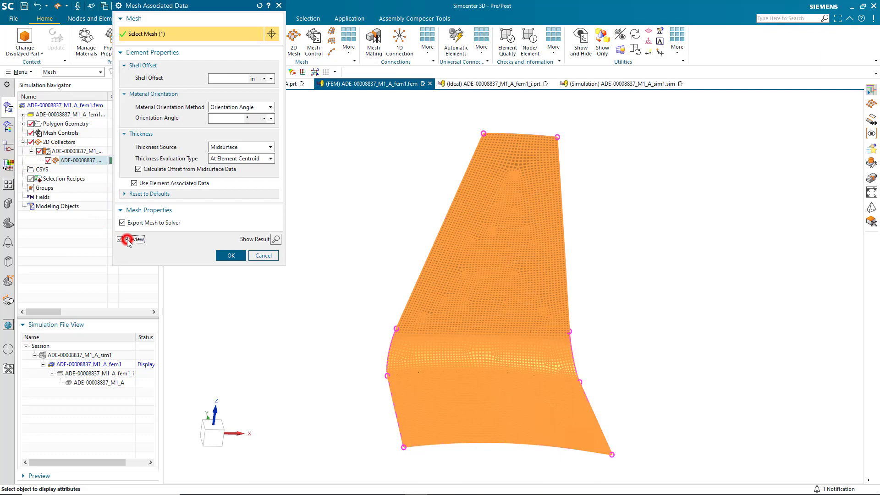
scroll(456, 396, "up", 3)
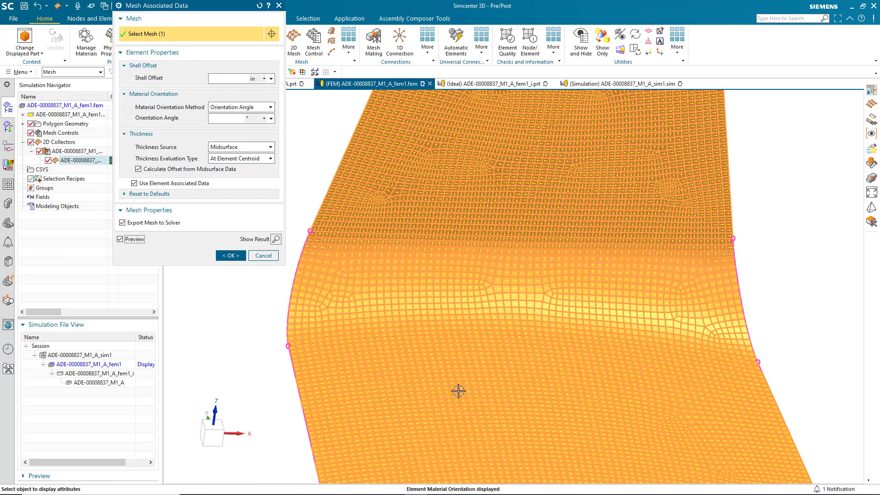
middle_click_drag(459, 391, 461, 385)
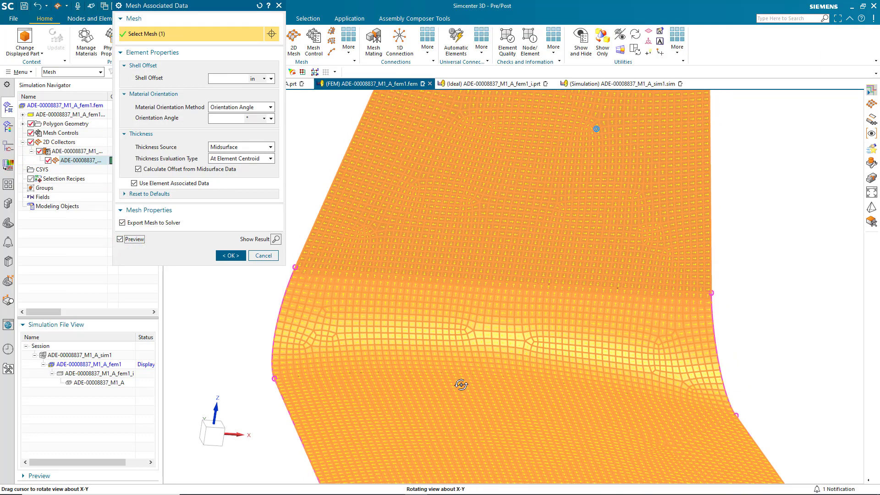
left_click(248, 110)
left_click(242, 137)
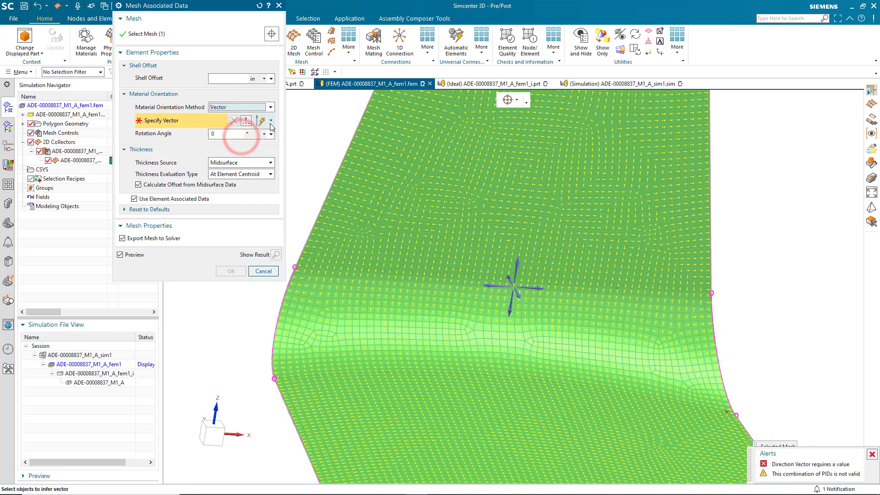
left_click(271, 121)
left_click(262, 207)
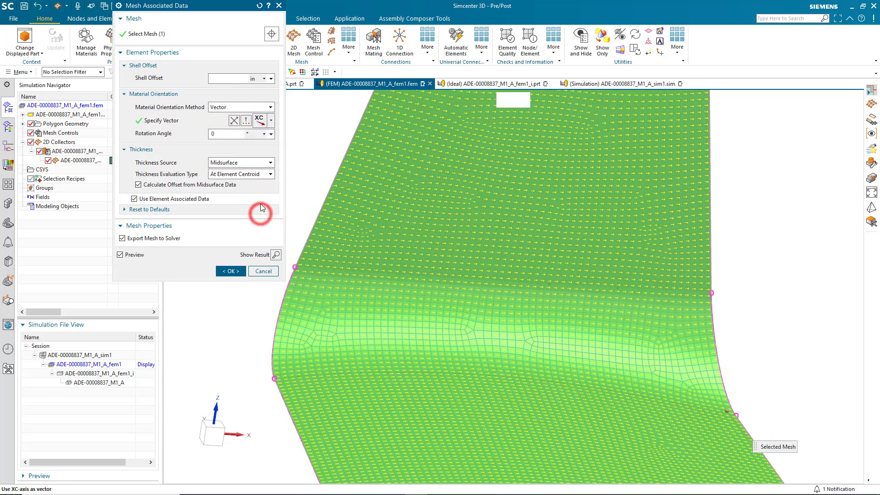
left_click(256, 161)
left_click(250, 170)
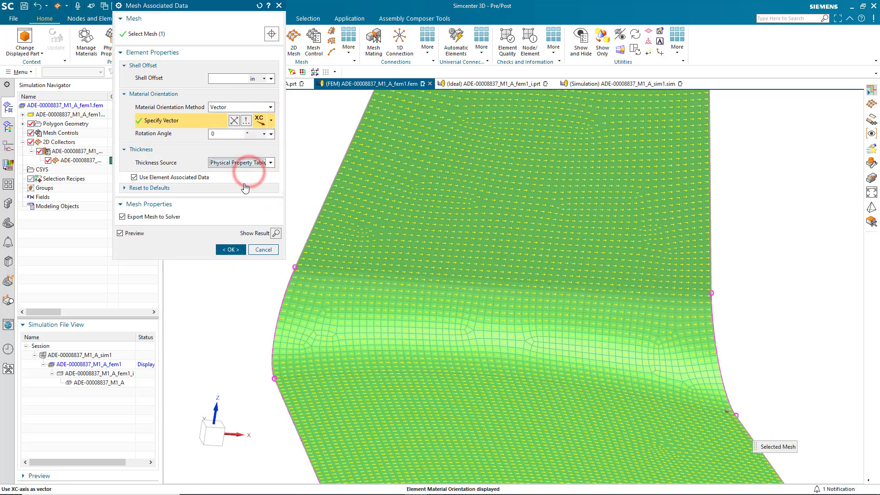
- Apply the mesh data changes and change the mesh collector type to Laminate
left_click(230, 249)
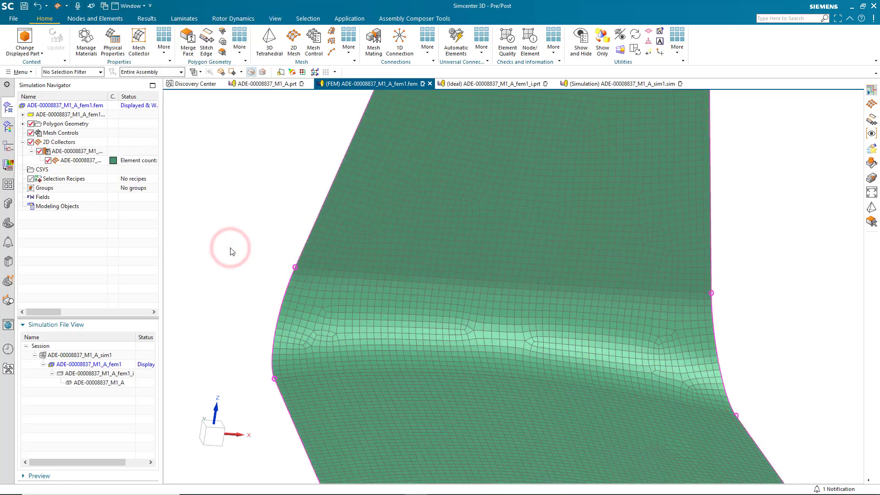
right_click(84, 152)
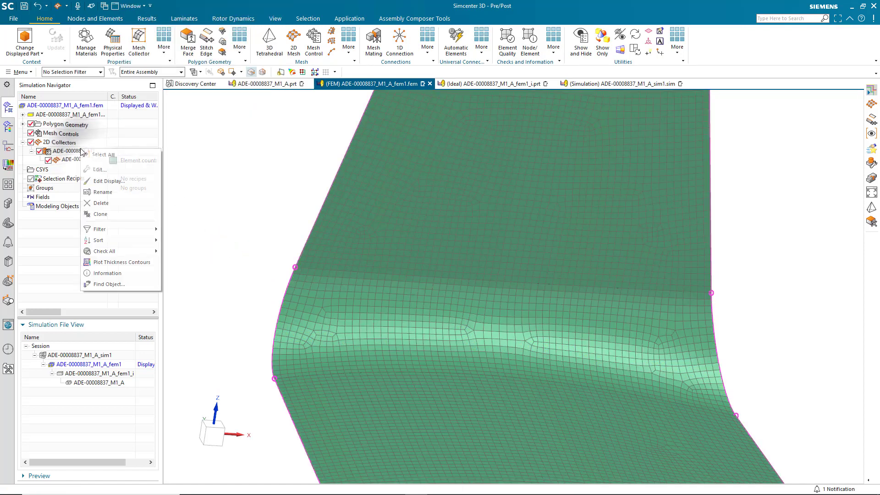
left_click(103, 171)
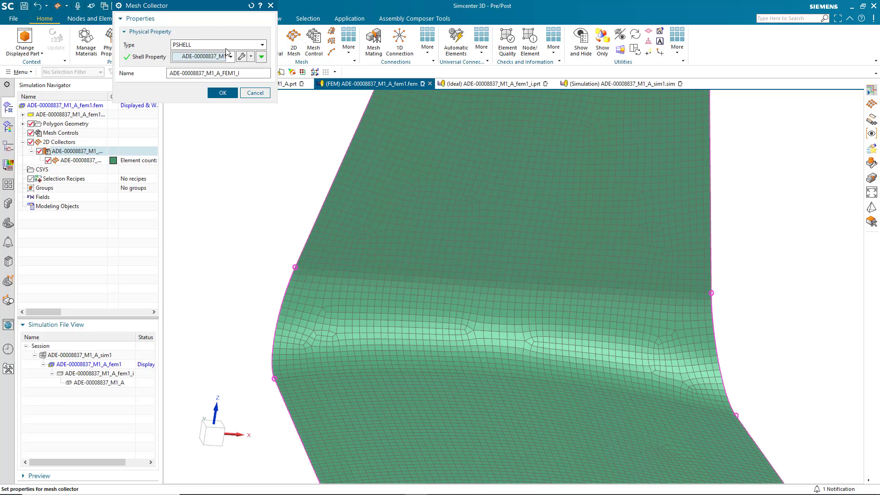
left_click(225, 45)
left_click(212, 79)
- Create Laminate1 with stacking inherited from layup, Tsai-Wu ply failure and bonding shear 1
left_click(241, 56)
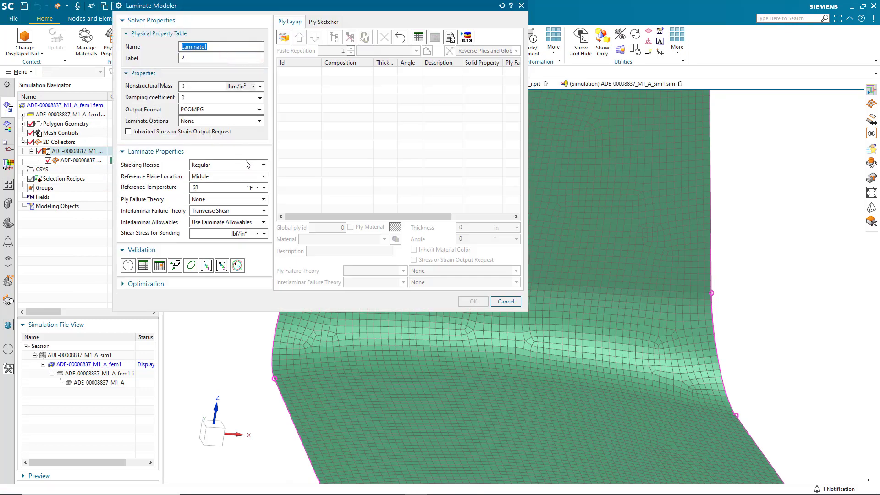
left_click(248, 164)
left_click(225, 212)
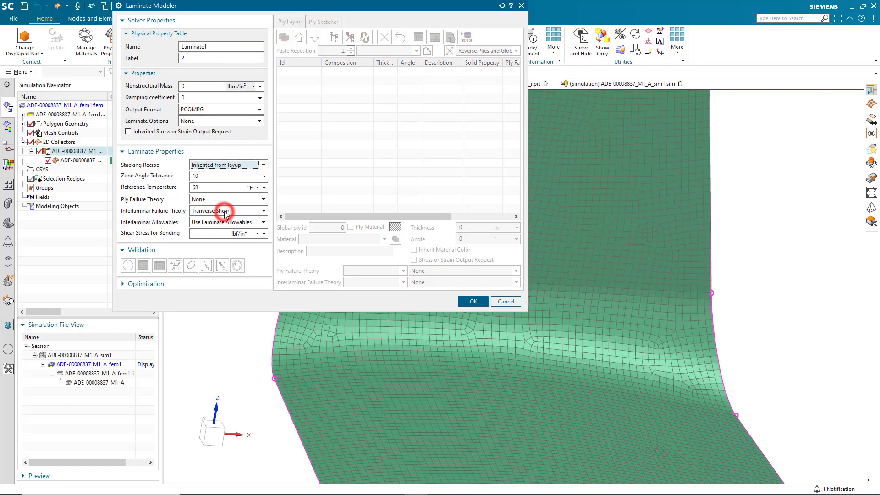
left_click(213, 201)
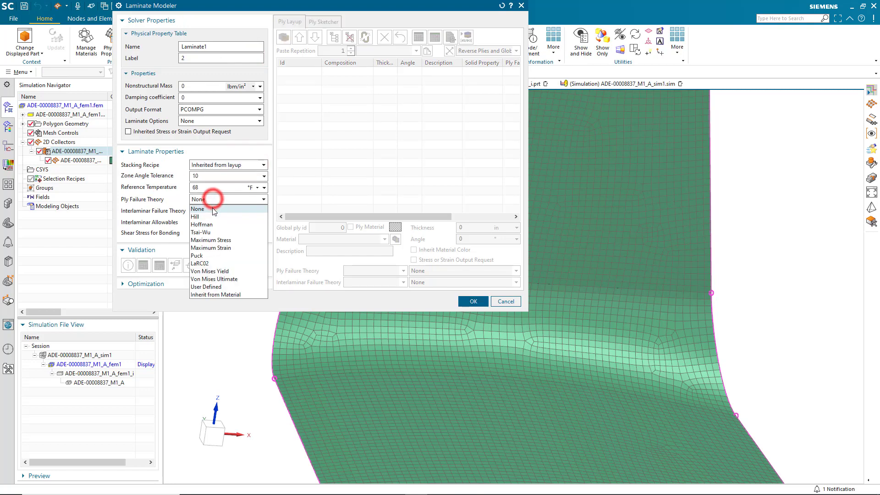
left_click(211, 232)
left_click(210, 234)
type("1000")
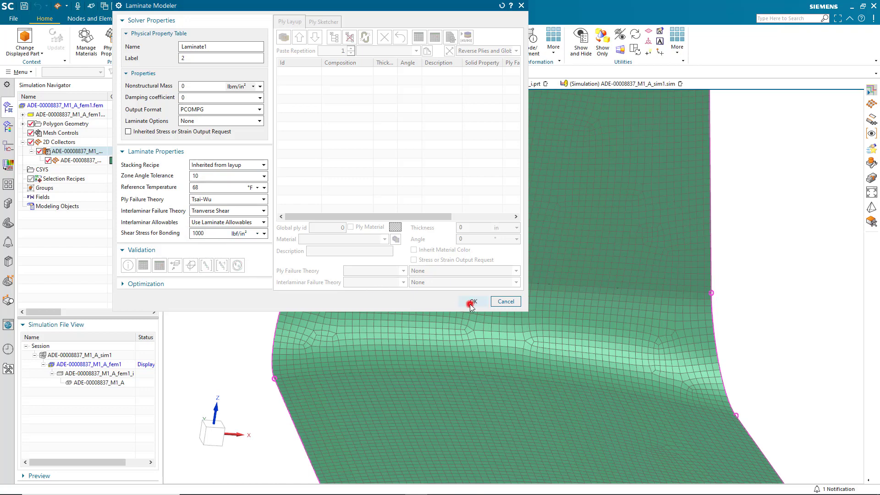
left_click(472, 303)
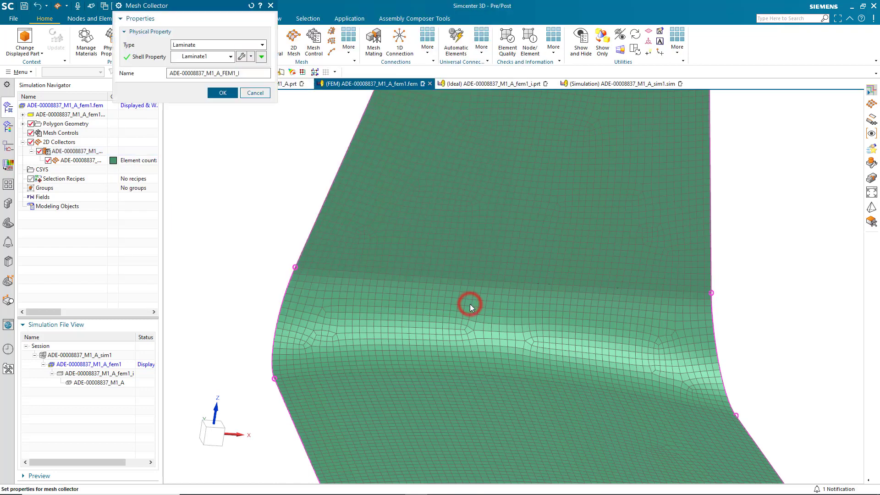
- Start a Fibersim layup import targeting the three tangent winglet faces
left_click(219, 94)
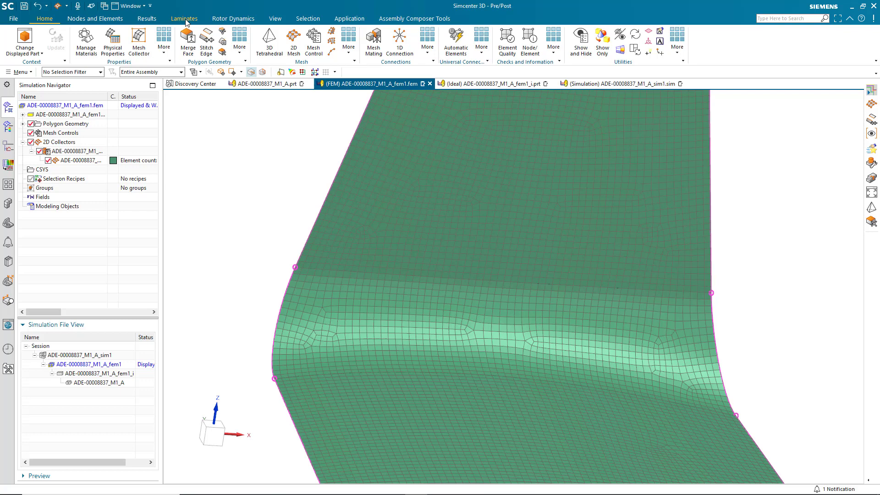
right_click(465, 19)
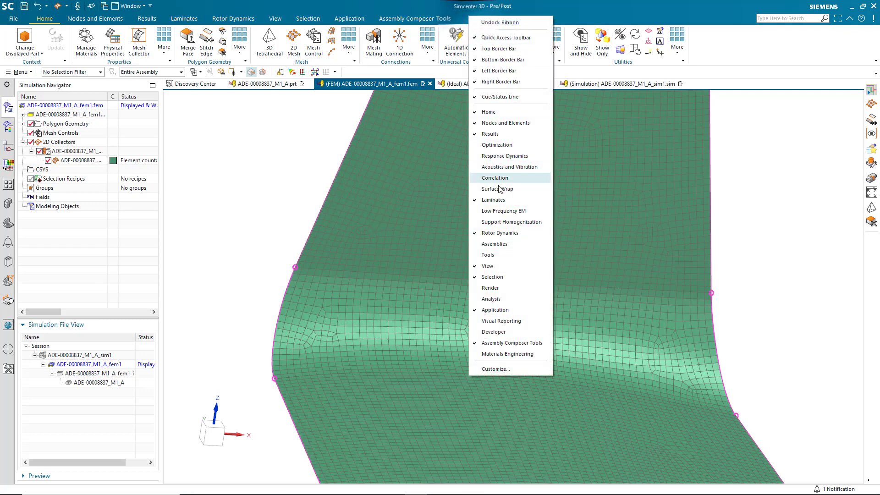
left_click(185, 19)
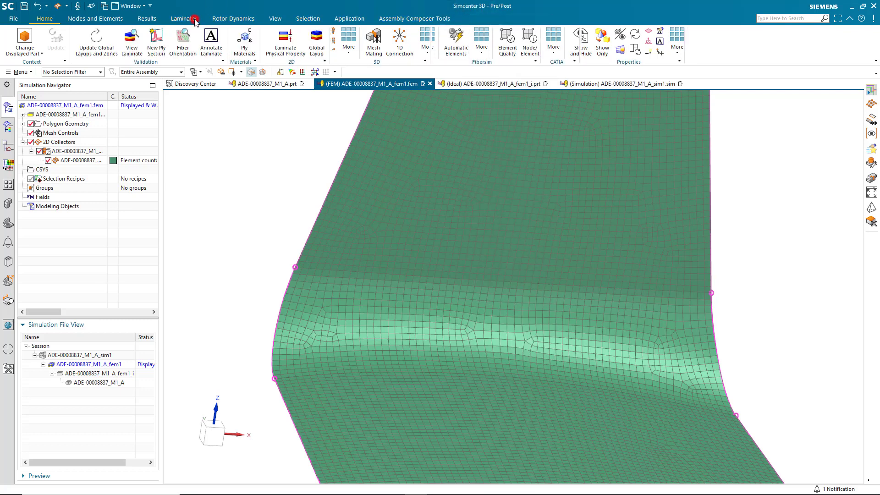
left_click(454, 44)
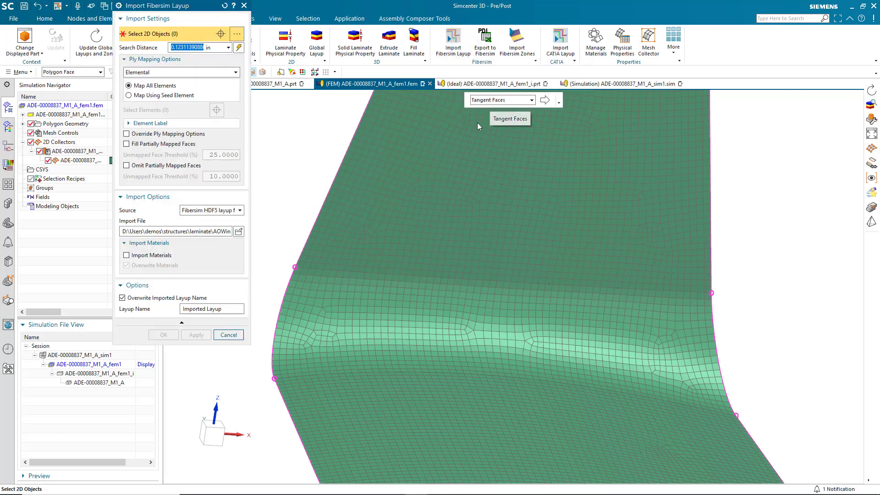
left_click(440, 171)
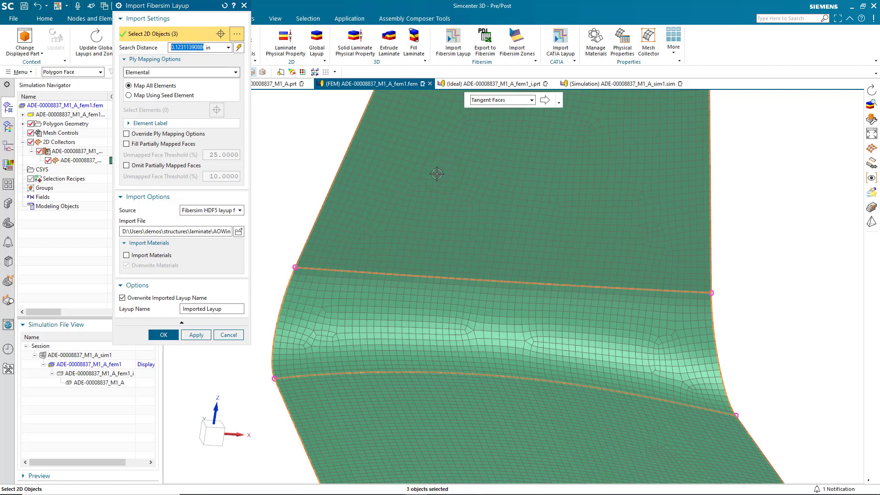
- Import Winglet_Upperskin_Design_Detail.h5 as an HDF5 layup named 'Winglet Layup'
left_click(237, 212)
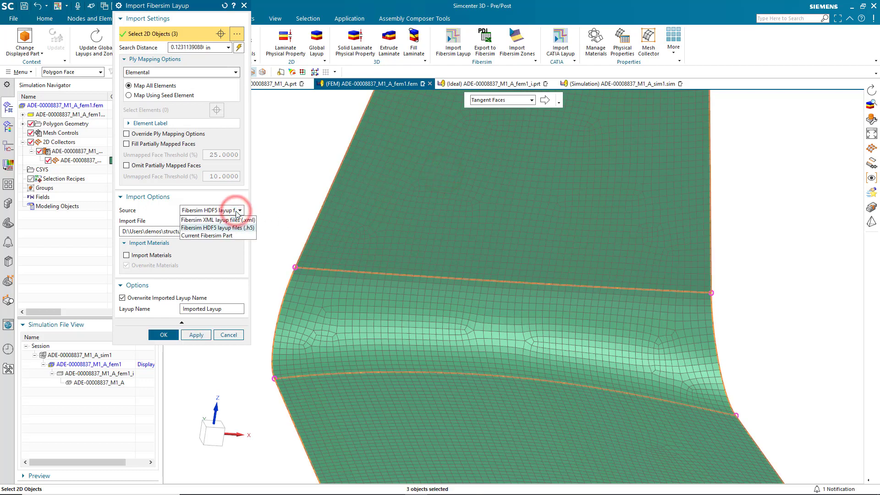
left_click(236, 211)
left_click(239, 231)
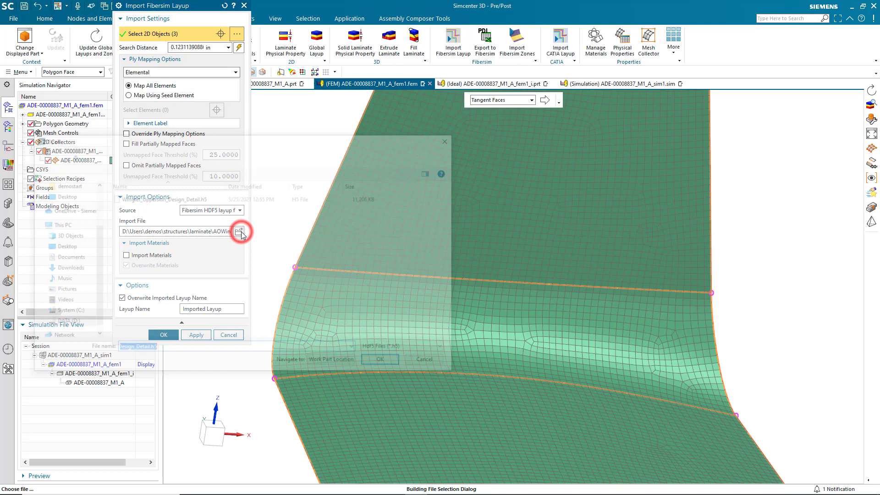
left_click(181, 198)
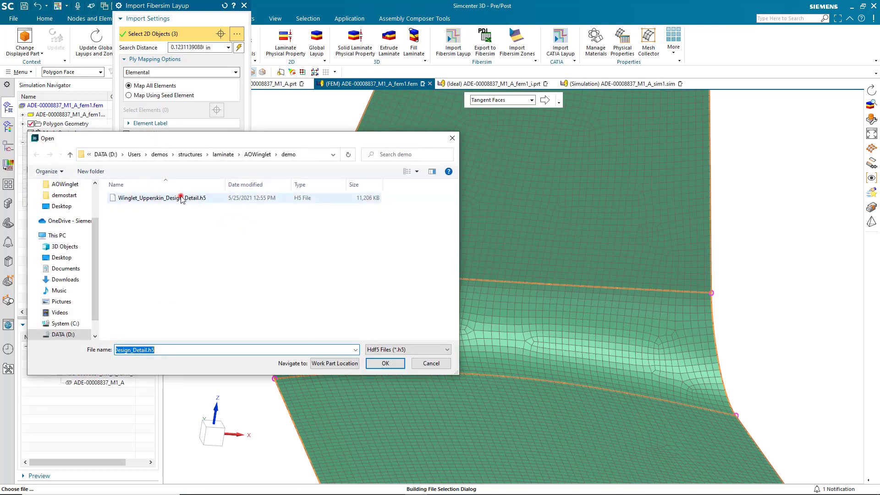
left_click(380, 364)
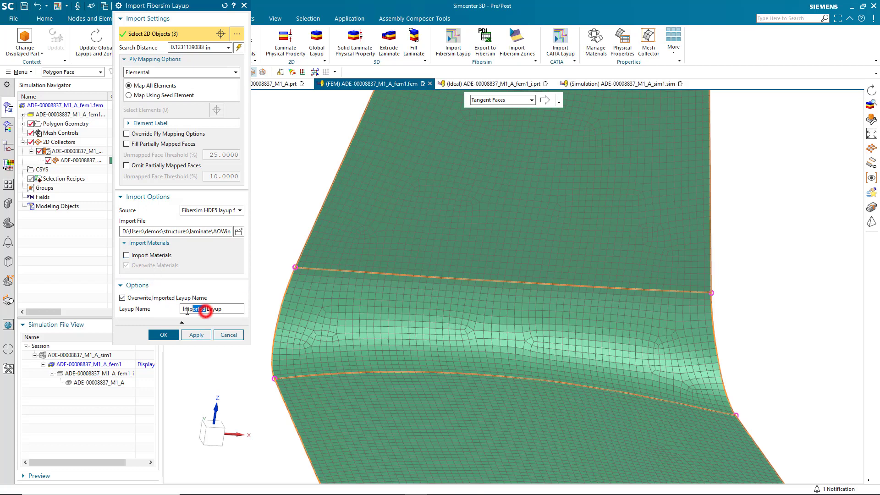
left_click_drag(186, 311, 183, 309)
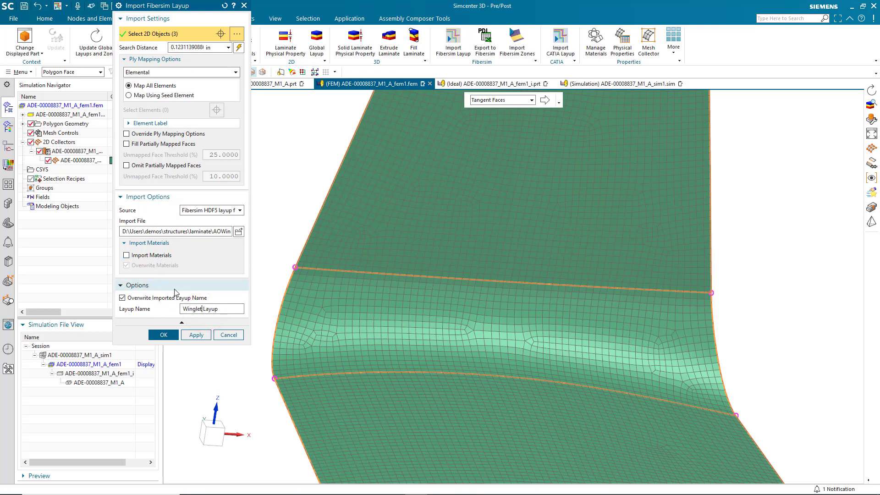
left_click(163, 336)
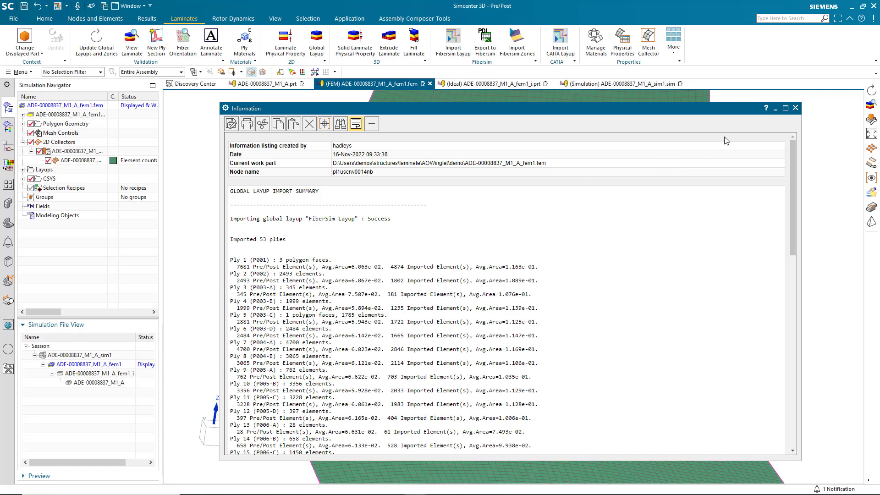
- Regenerate the global layups and zones for the imported layup
left_click(795, 108)
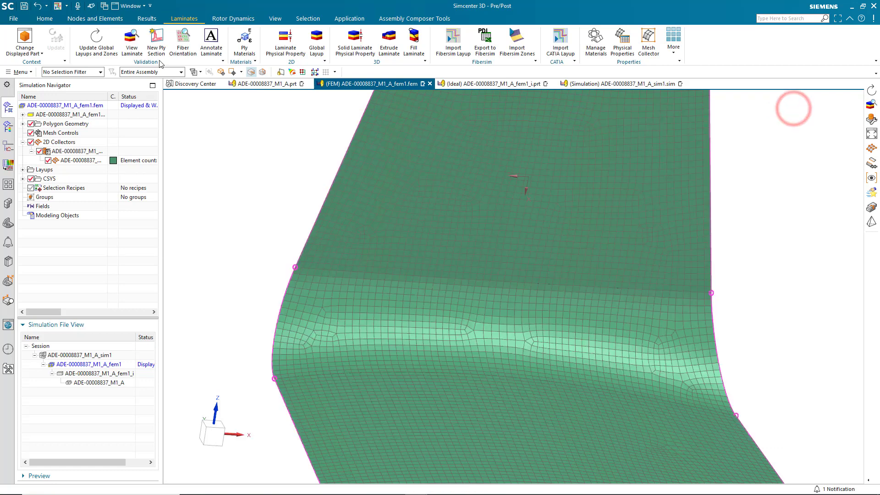
left_click(100, 44)
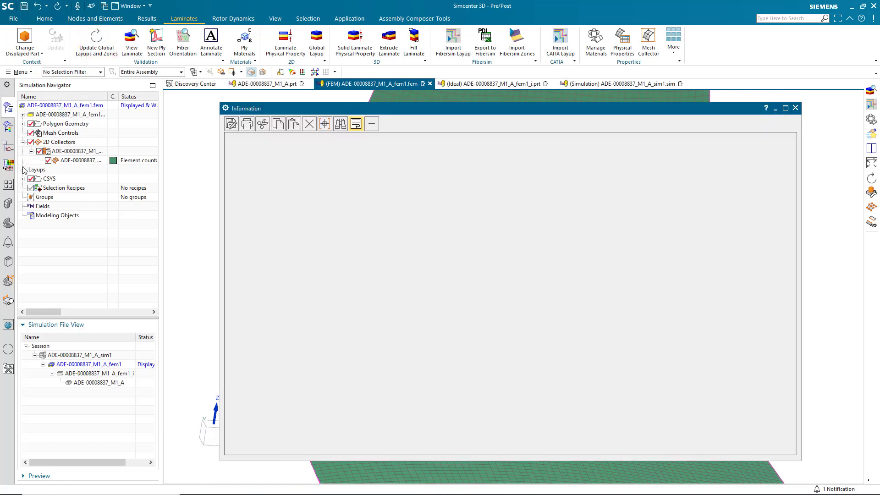
left_click(796, 108)
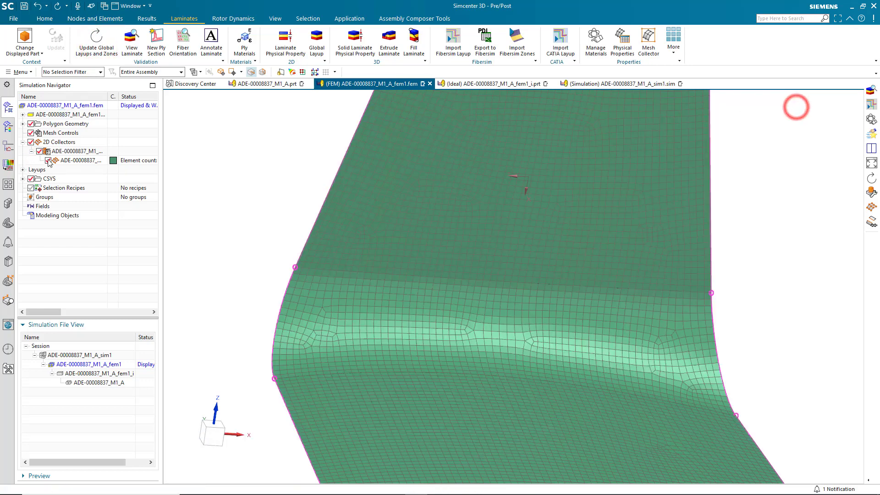
- Highlight where Winglet Layup plies 53 through 49 lie, then open View Laminate
left_click(24, 170)
scroll(337, 255, "down", 5)
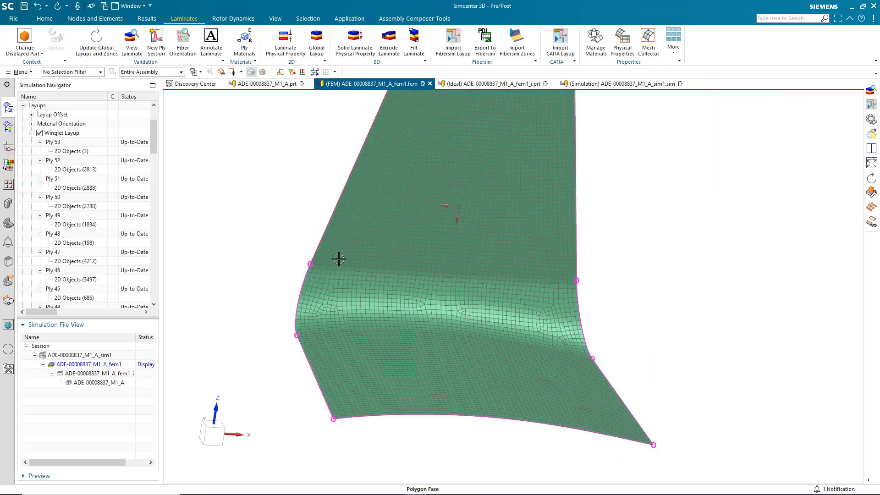
left_click(58, 146)
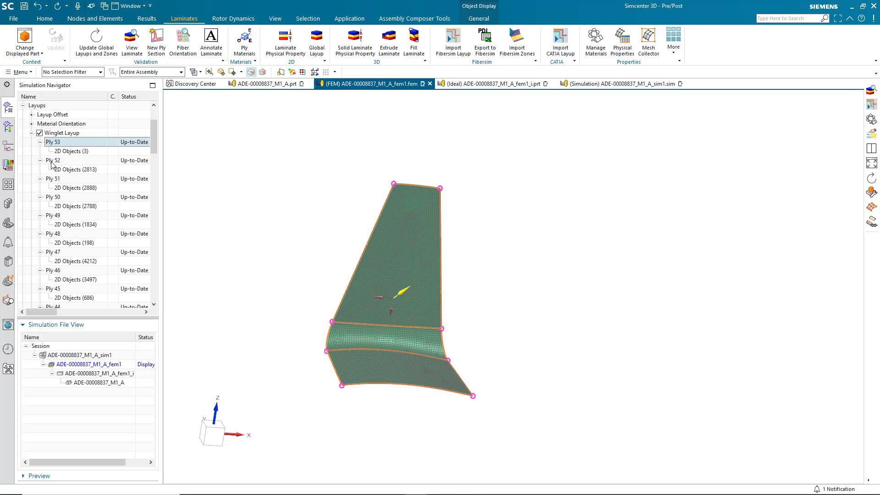
left_click(52, 161)
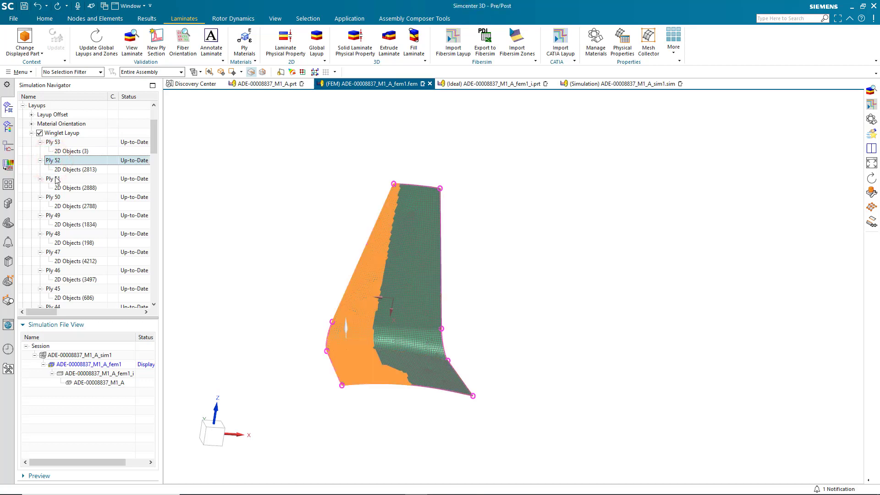
left_click(57, 179)
left_click(55, 198)
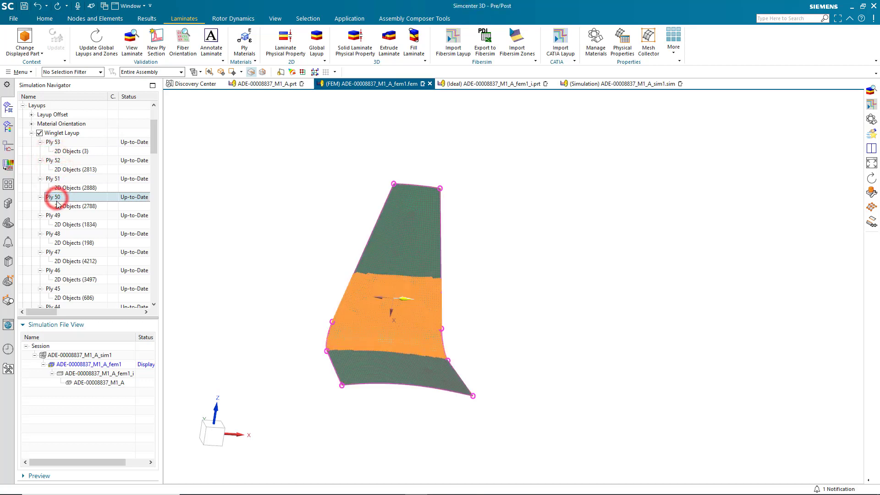
left_click(54, 215)
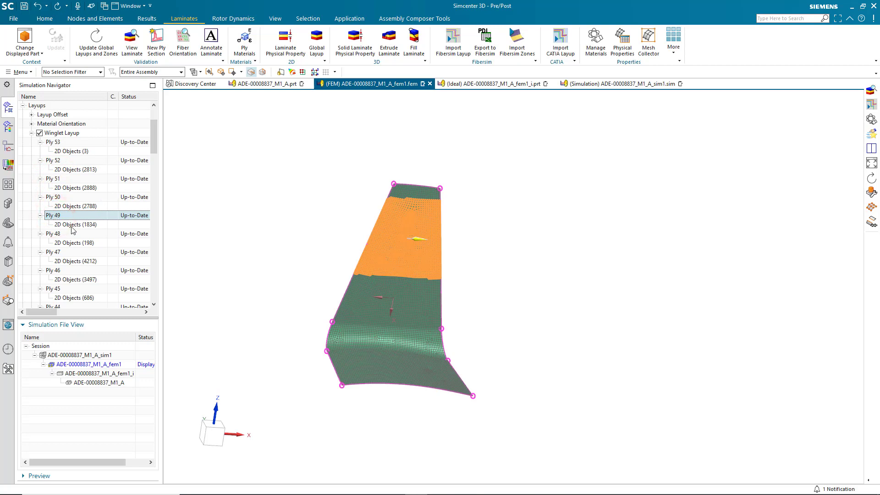
left_click(216, 219)
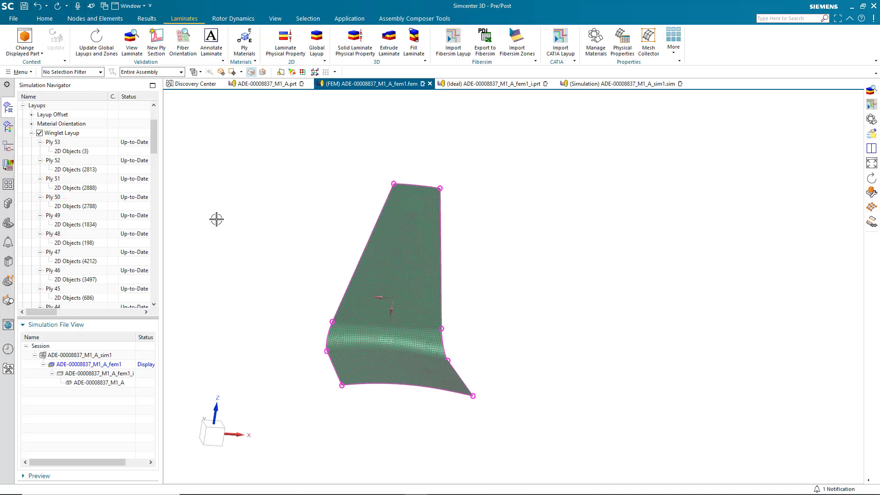
left_click(131, 40)
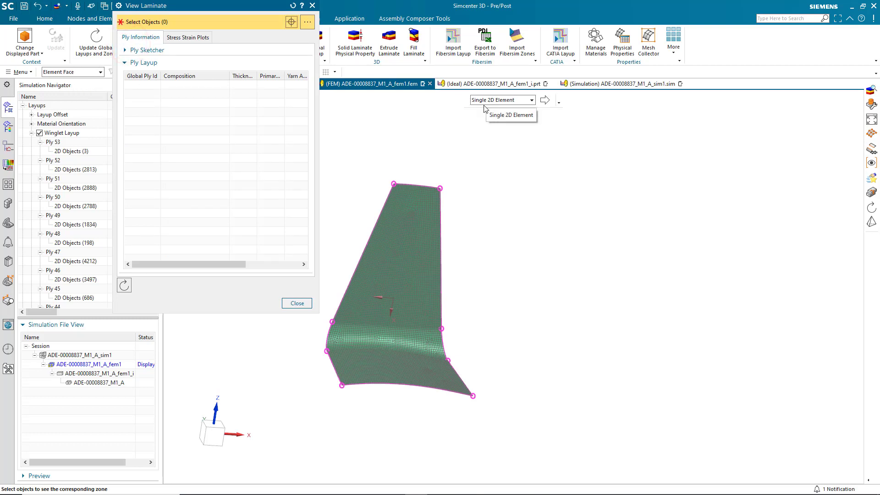
- Inspect a winglet element's 20-ply, 0.105 in stack in the Ply Sketcher, then switch to sim1.sim
left_click(385, 230)
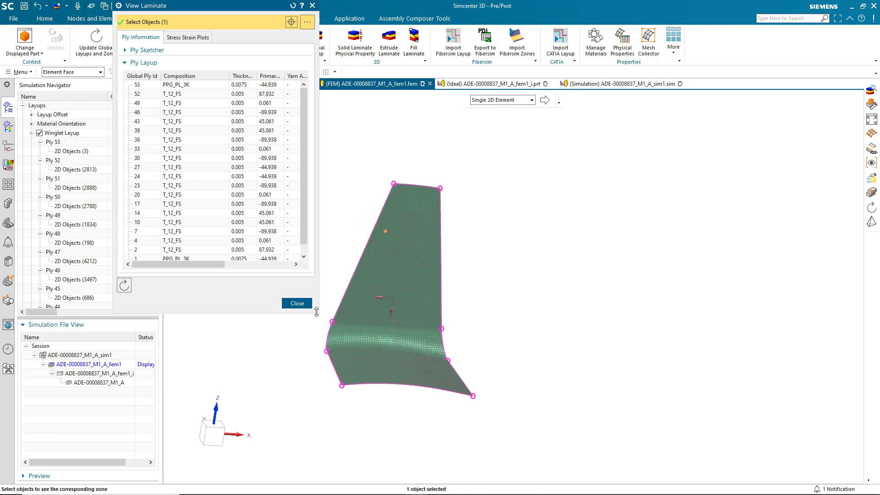
left_click_drag(319, 314, 568, 452)
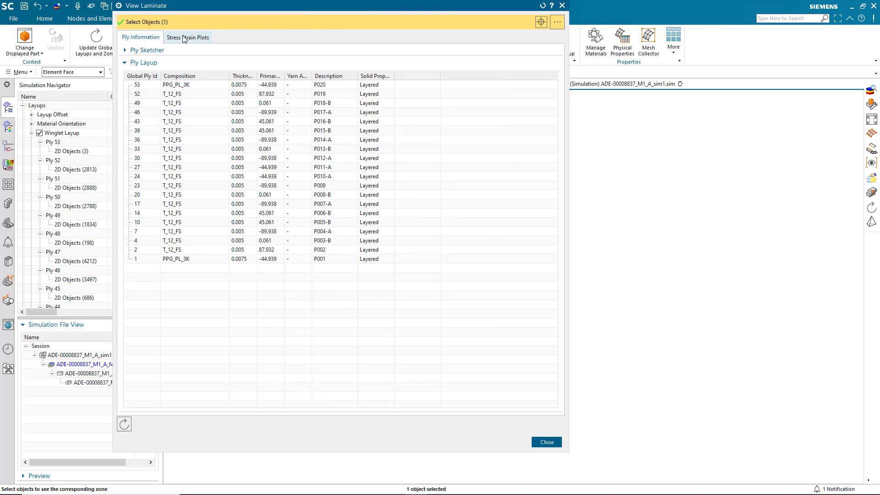
left_click(162, 50)
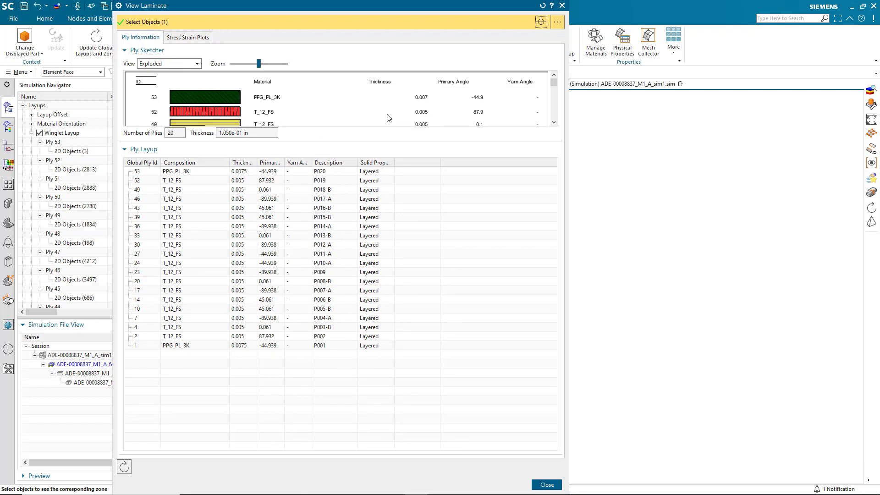
left_click_drag(553, 84, 554, 90)
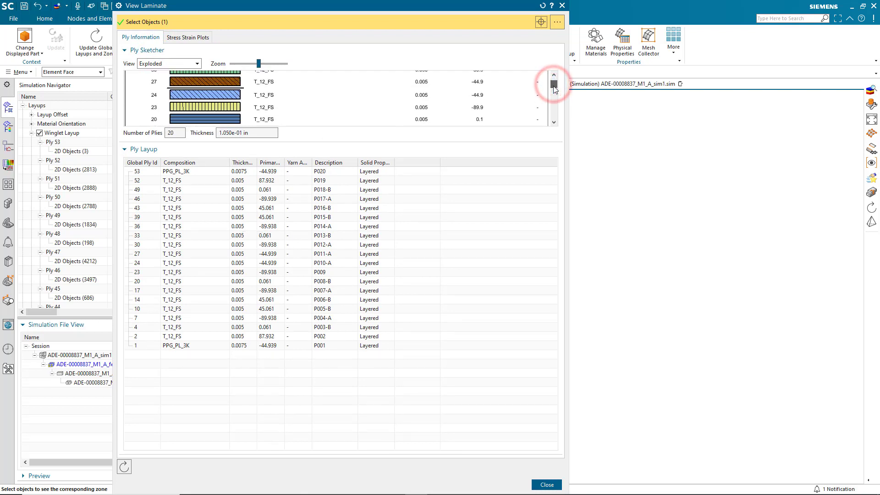
left_click_drag(258, 64, 250, 64)
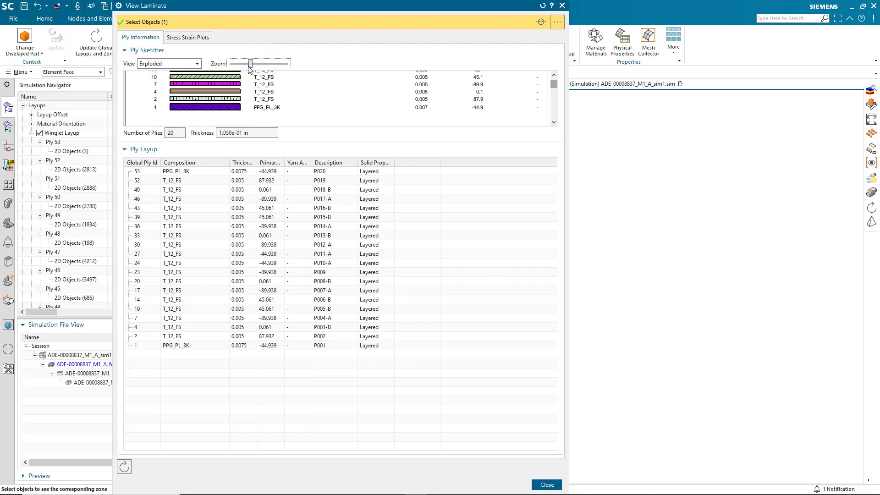
left_click(553, 88)
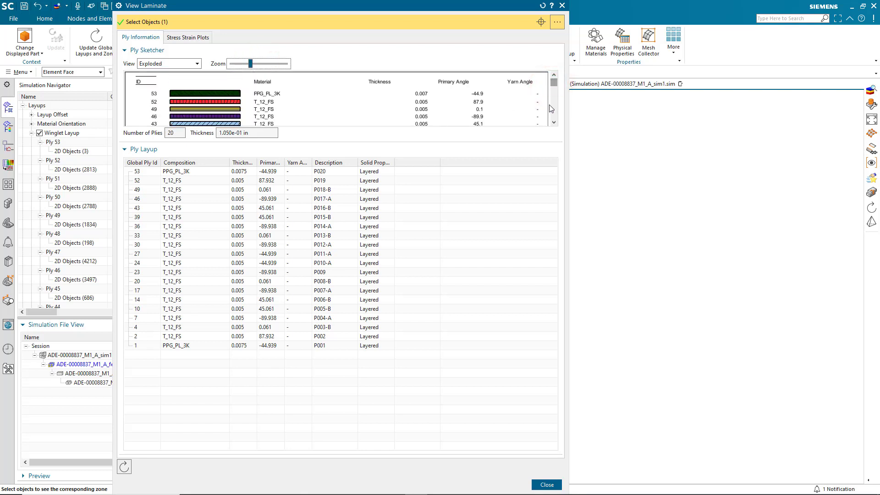
left_click(542, 486)
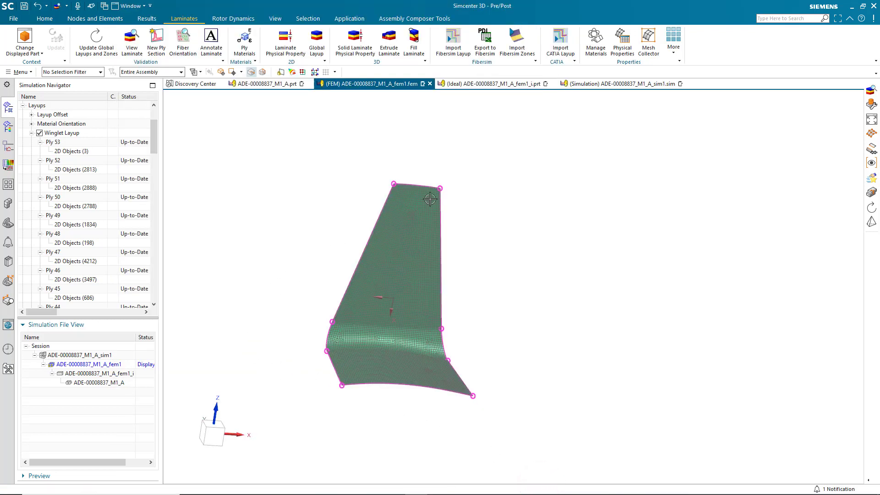
left_click(612, 84)
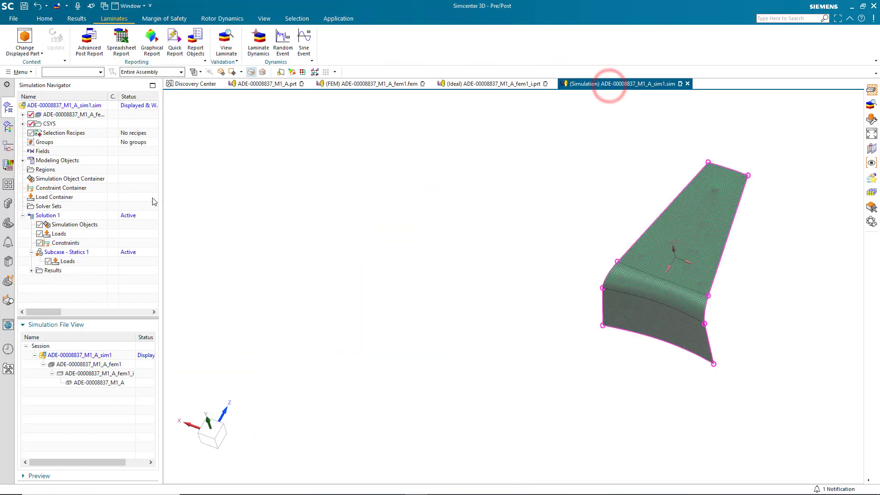
- Apply a Fixed Constraint to the winglet's bottom root edge
double_click(60, 253)
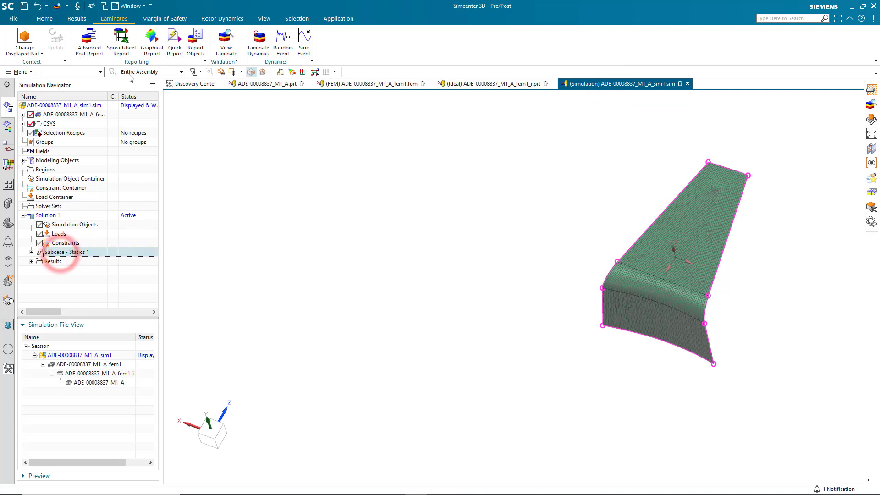
left_click(48, 20)
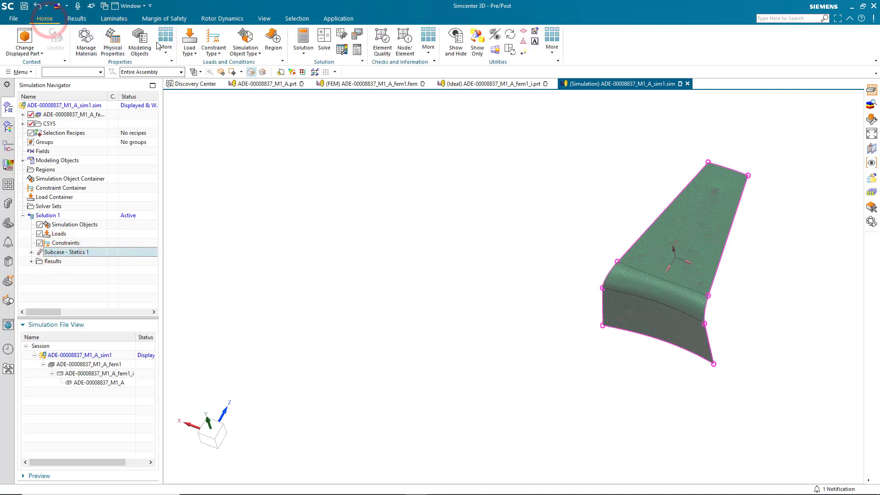
left_click(214, 51)
left_click(232, 87)
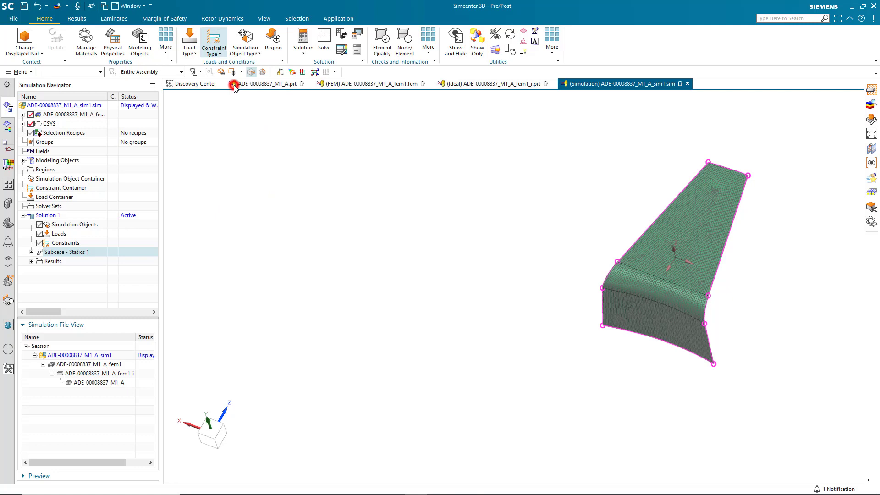
right_click(340, 222)
left_click(362, 186)
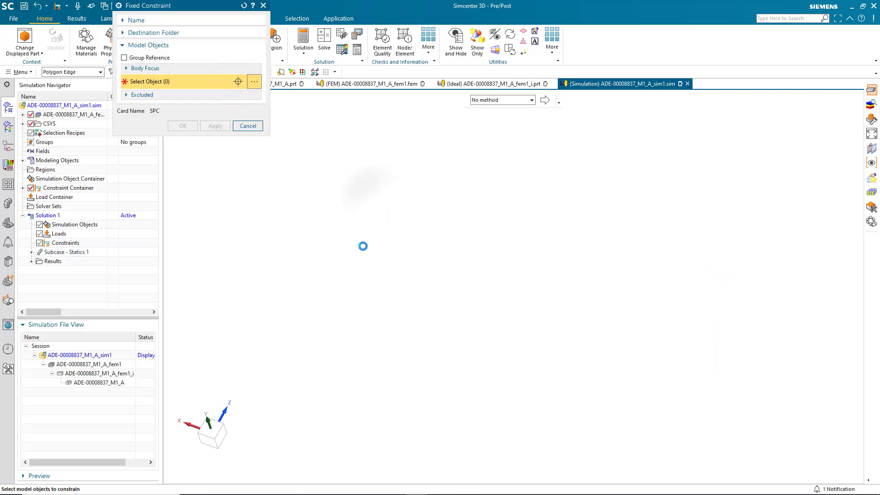
left_click(444, 433)
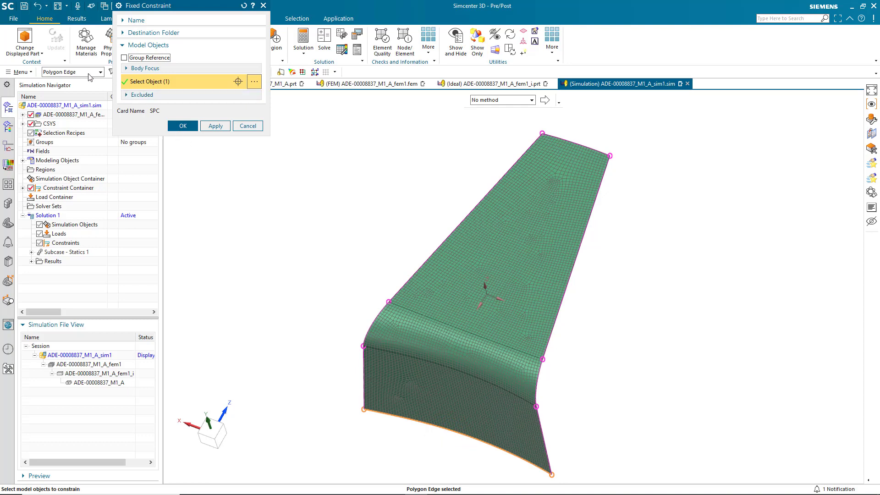
left_click(181, 126)
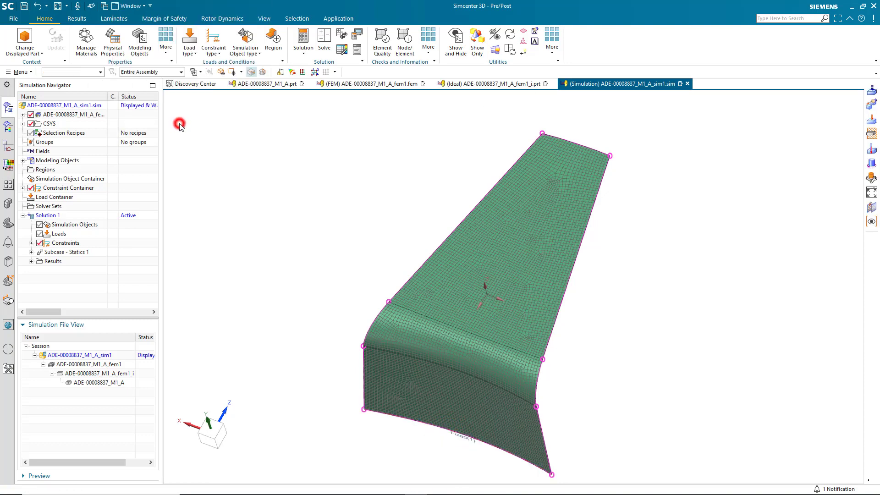
- Start a pressure load on the three tangent winglet faces using Polygon Face and Tangent Faces
left_click(197, 54)
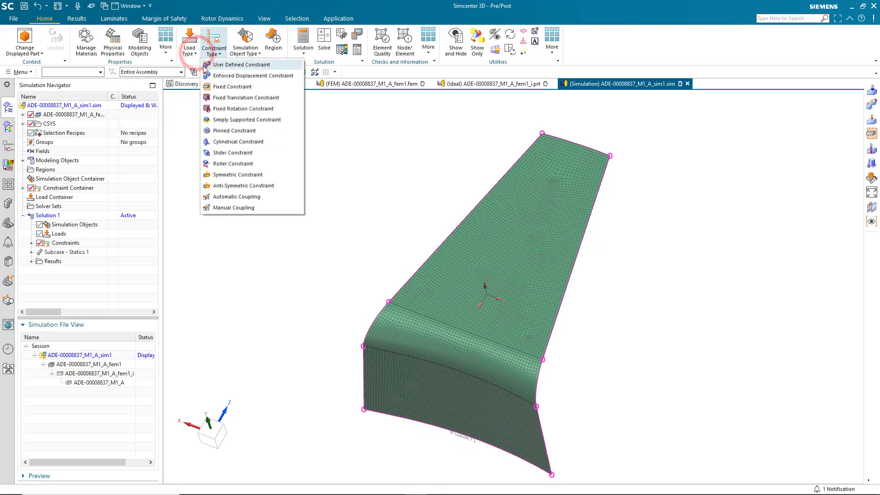
left_click(203, 119)
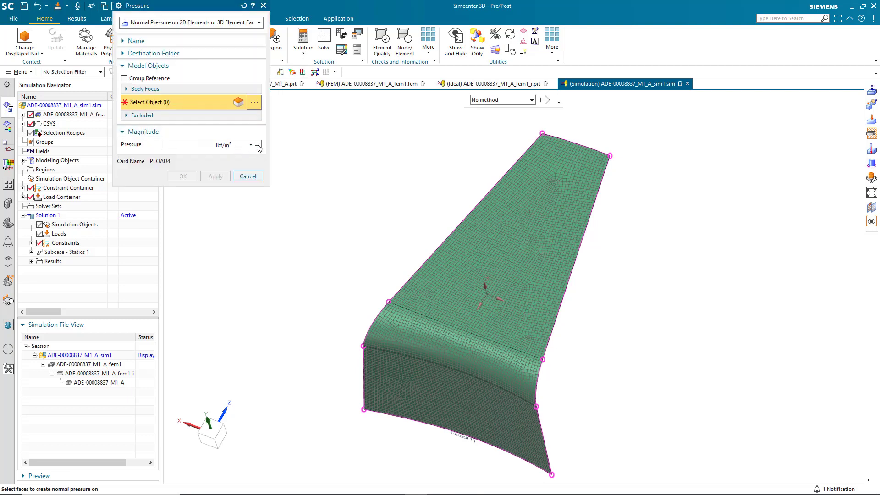
left_click(93, 72)
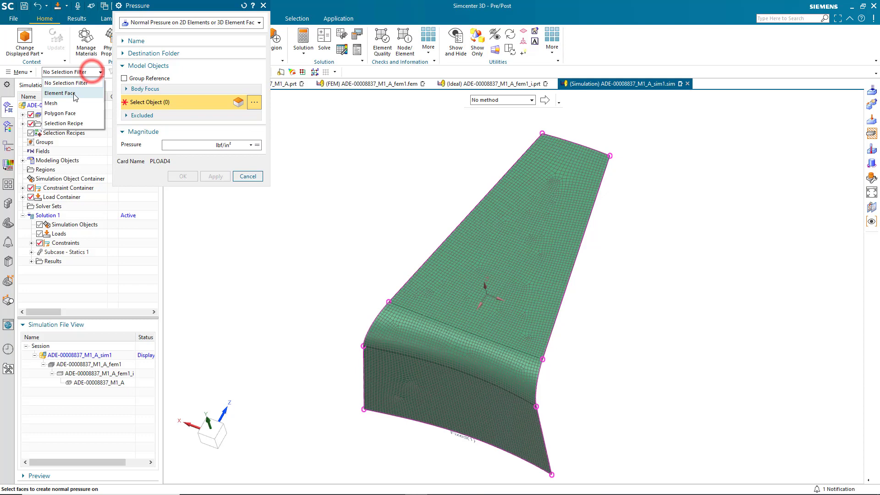
left_click(69, 112)
left_click(495, 100)
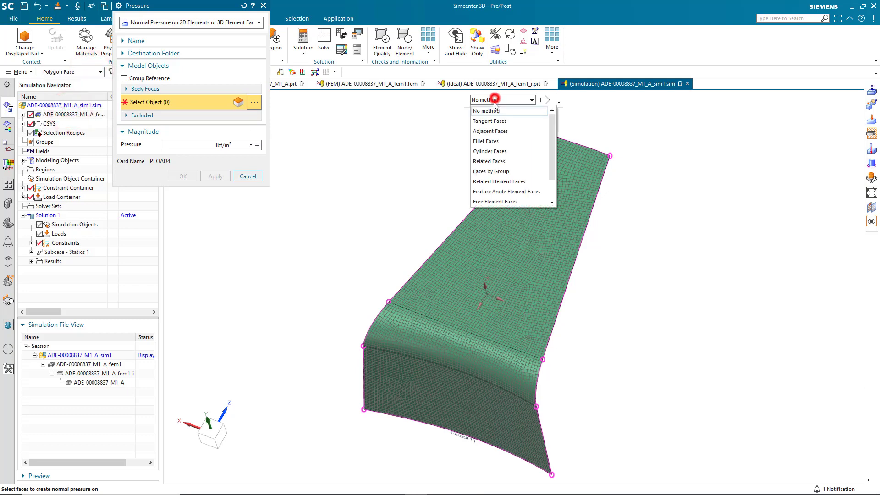
left_click(495, 120)
left_click(522, 222)
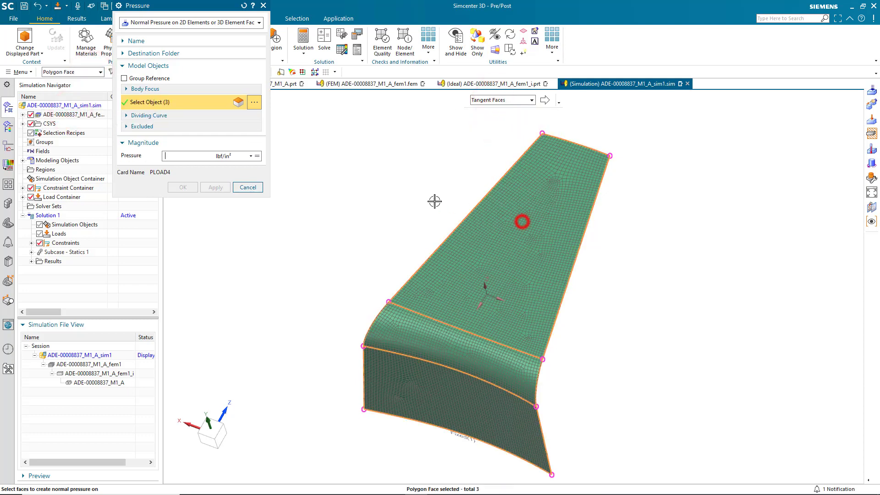
- Define the pressure magnitude as a new Table field
left_click(257, 156)
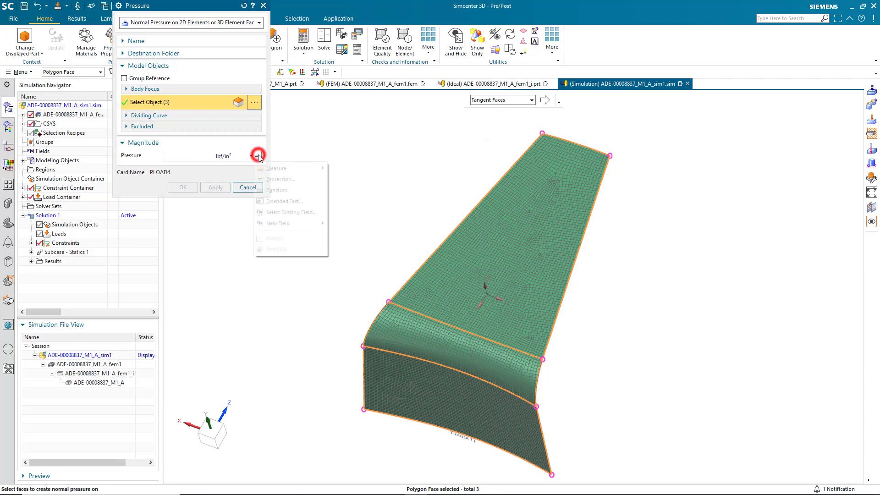
left_click(279, 223)
left_click(352, 235)
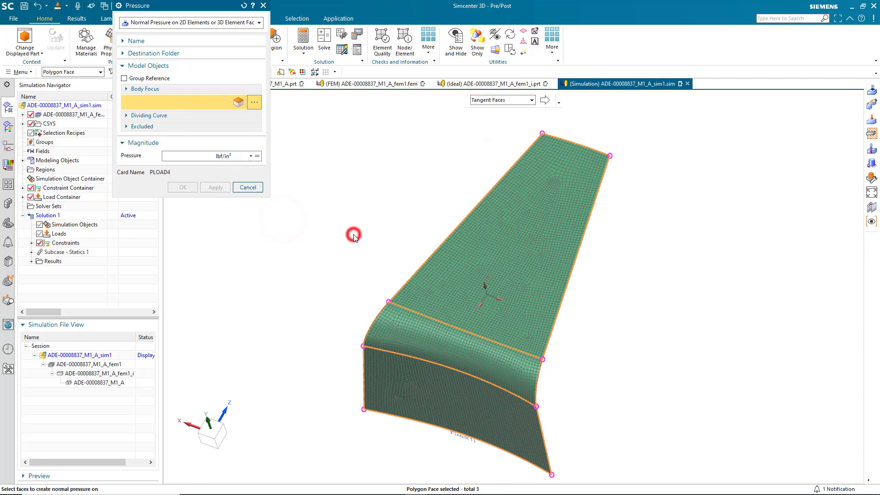
- Set the table field to Cartesian x, y, z variables with constant values outside the table
left_click(363, 51)
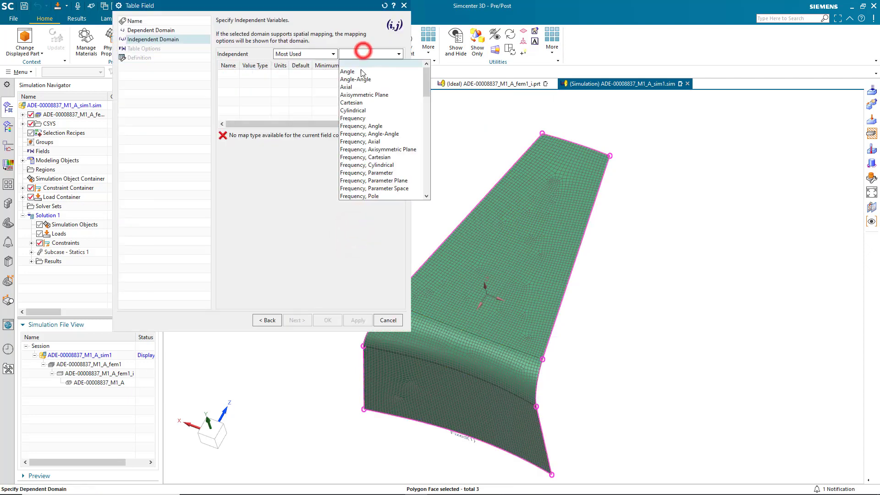
left_click(353, 102)
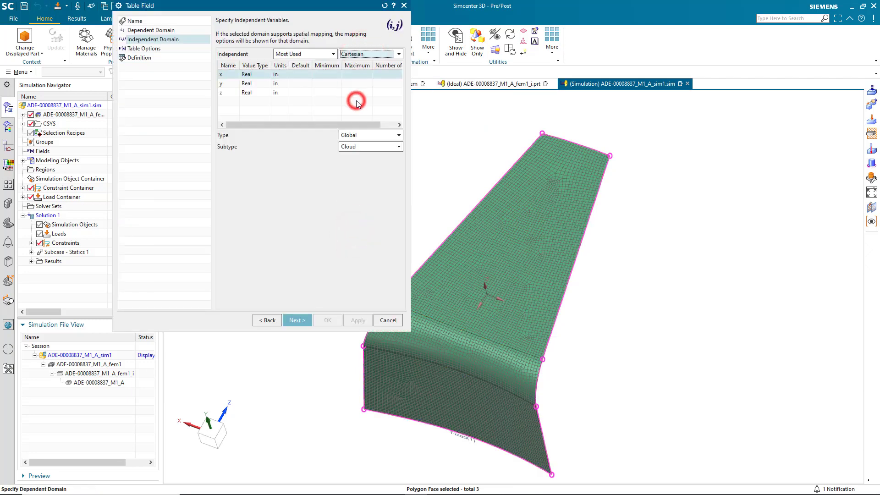
left_click(296, 320)
left_click(370, 112)
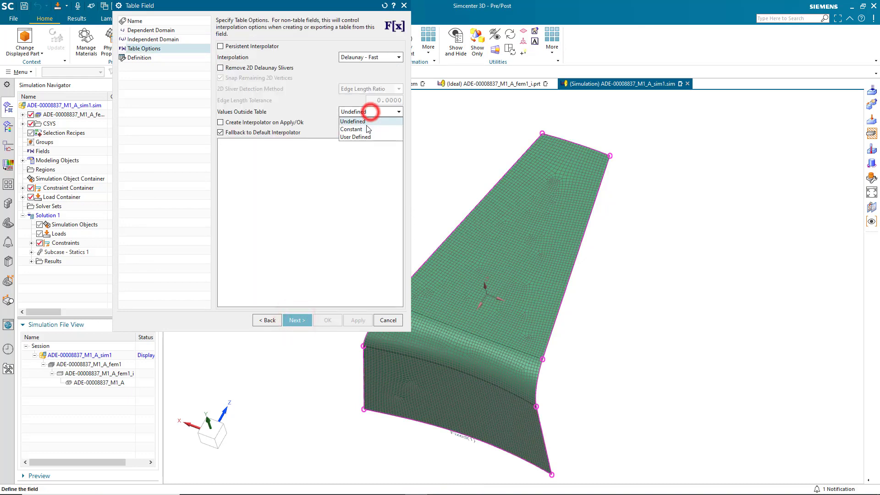
left_click(367, 129)
left_click(289, 320)
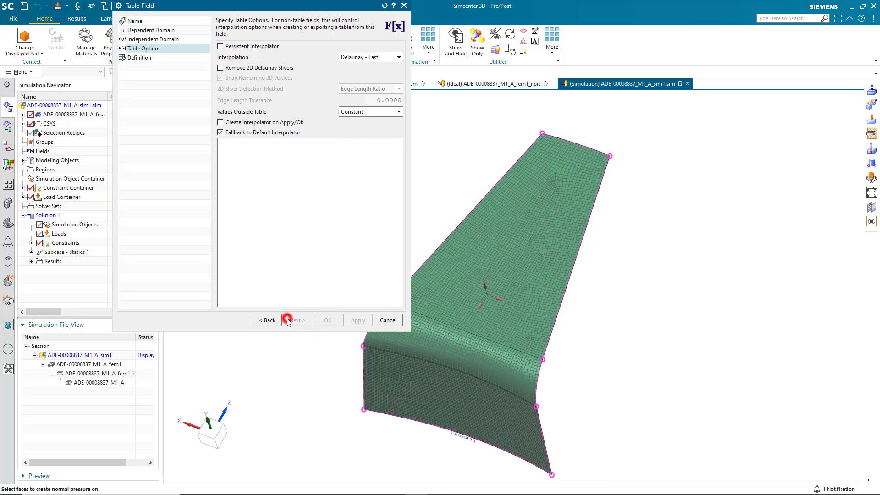
- Import the pressure data points from aeroloads.csv
left_click(281, 47)
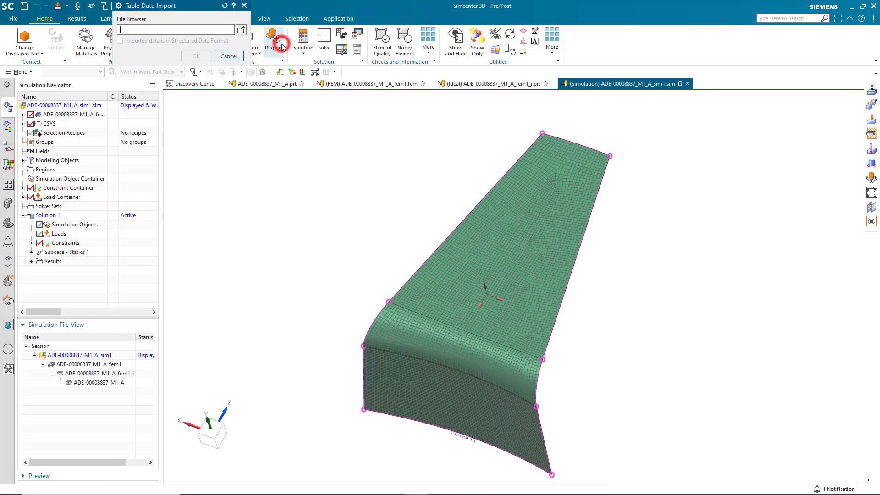
left_click(240, 30)
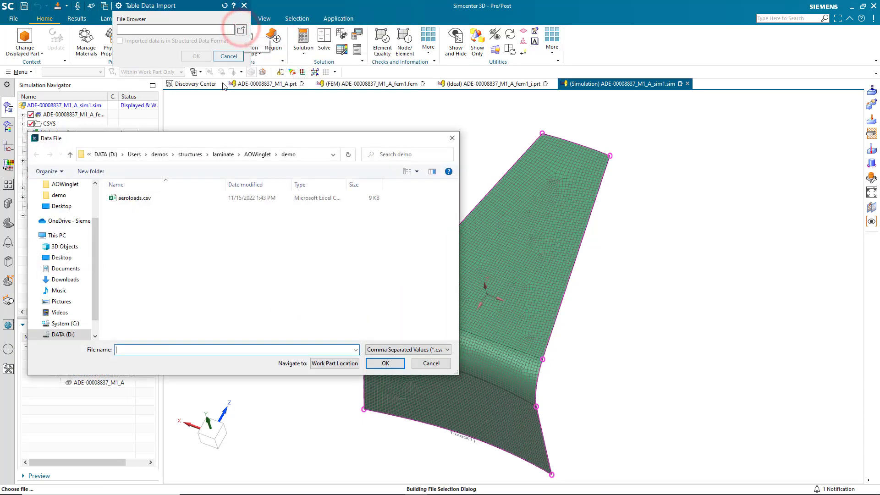
left_click(131, 198)
left_click(383, 367)
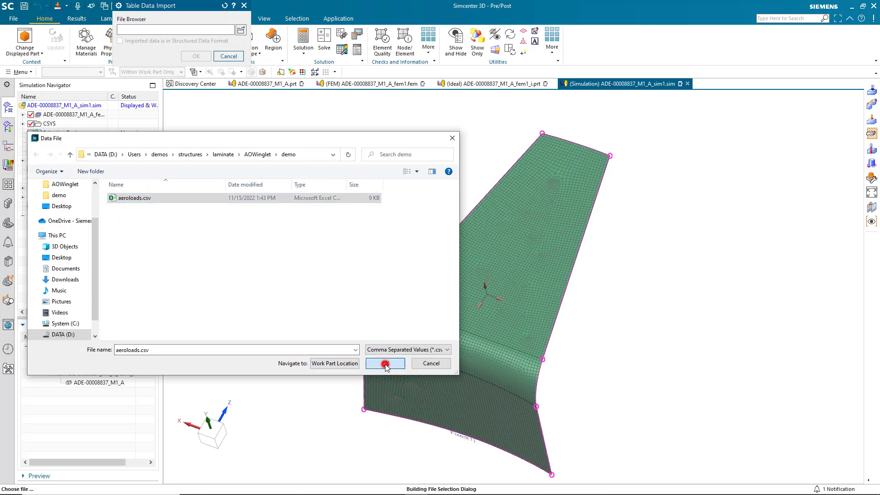
left_click(197, 57)
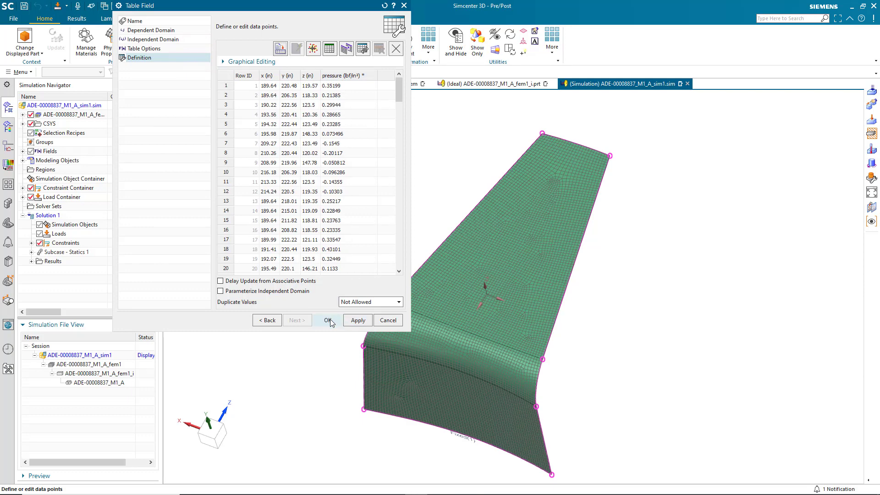
scroll(398, 94, "down", 20)
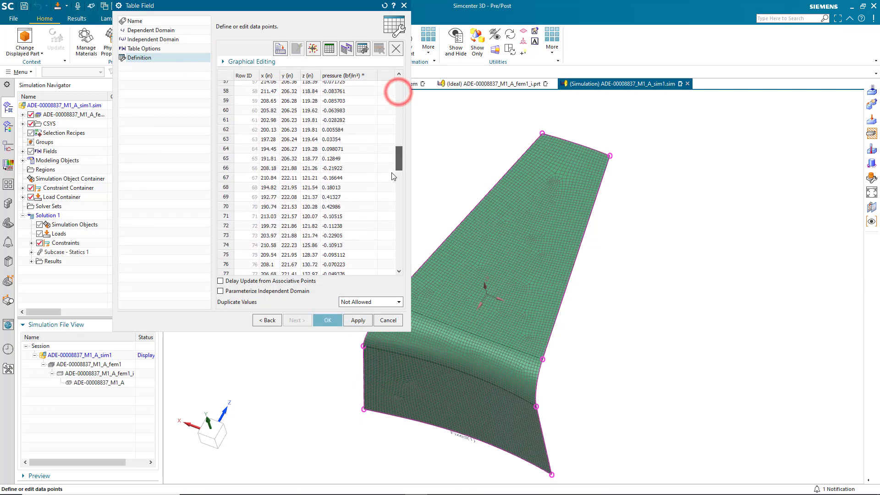
- Create the Pressure(1) load on the winglet faces using the table field
left_click(329, 319)
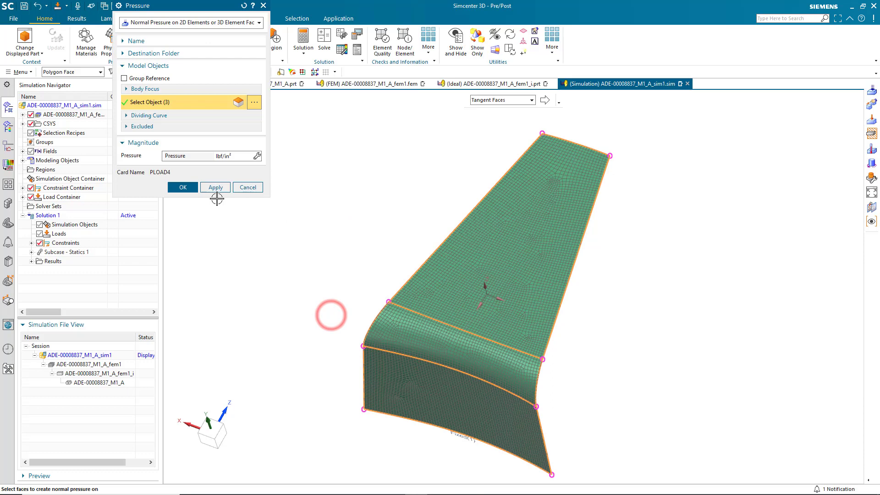
left_click(183, 188)
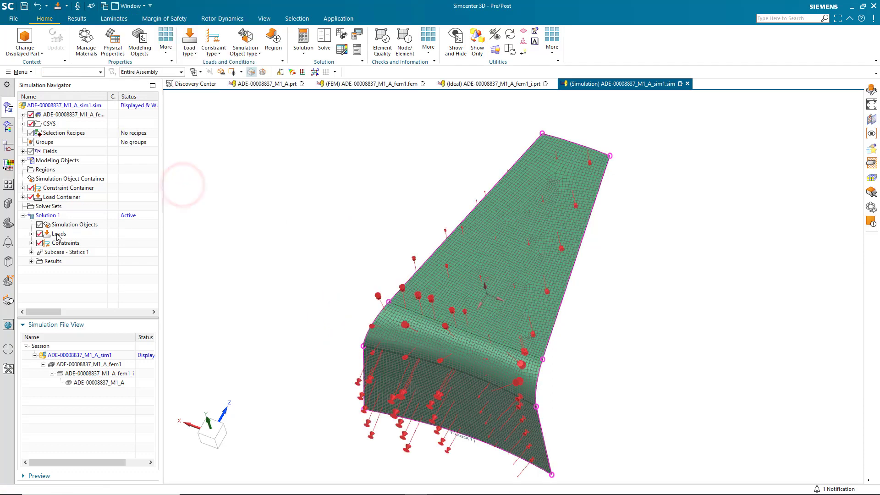
left_click(31, 234)
- Plot Pressure(1) as contours, inspect the distribution, and return to the model
right_click(66, 243)
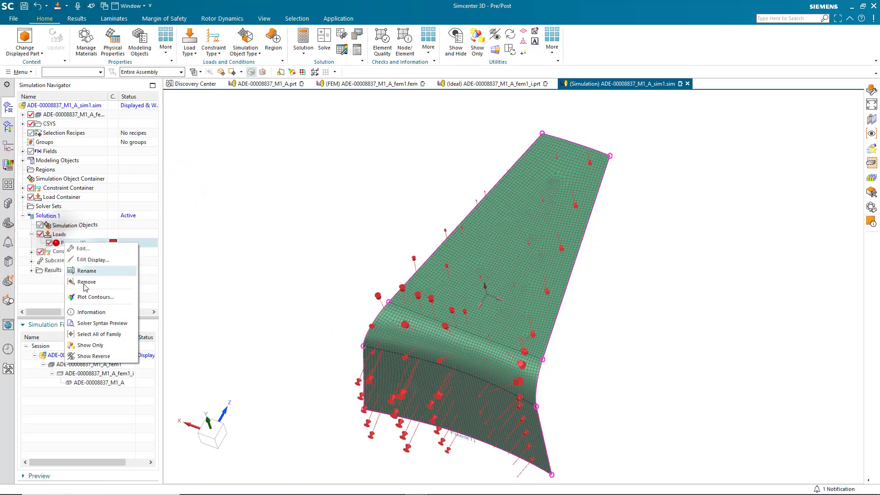
left_click(95, 297)
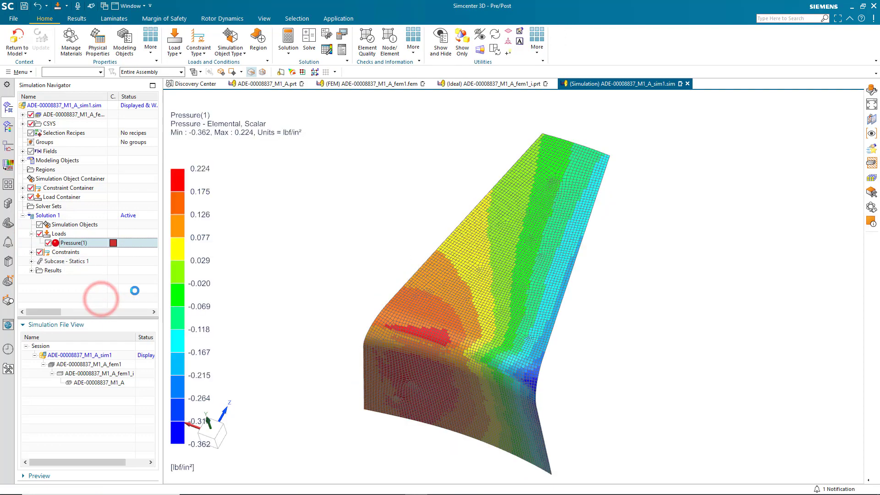
middle_click_drag(395, 275, 300, 248)
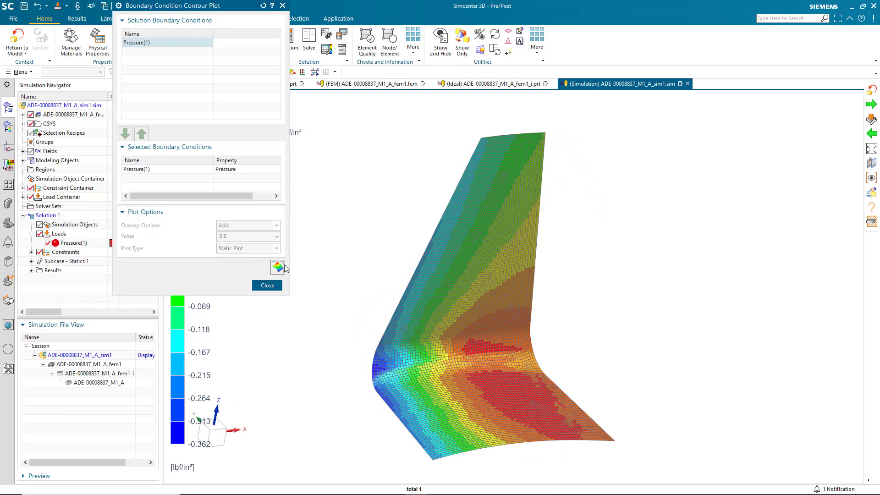
left_click_drag(214, 10, 342, 43)
left_click(391, 318)
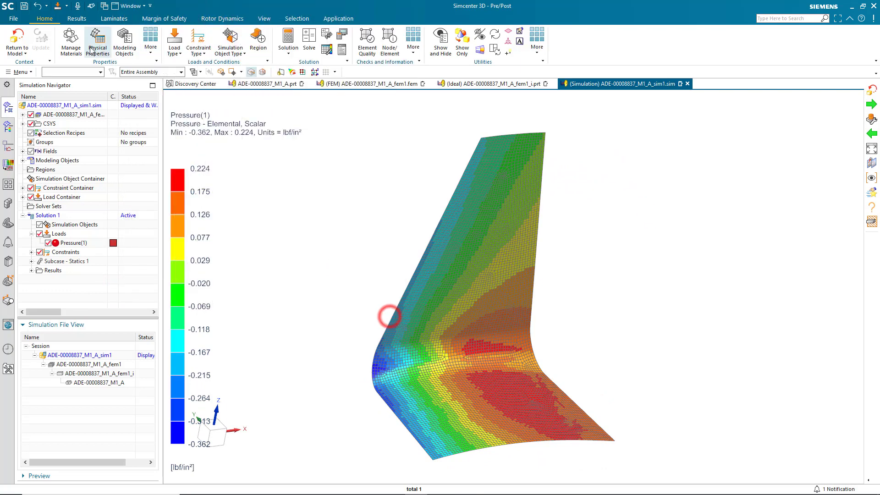
left_click(17, 40)
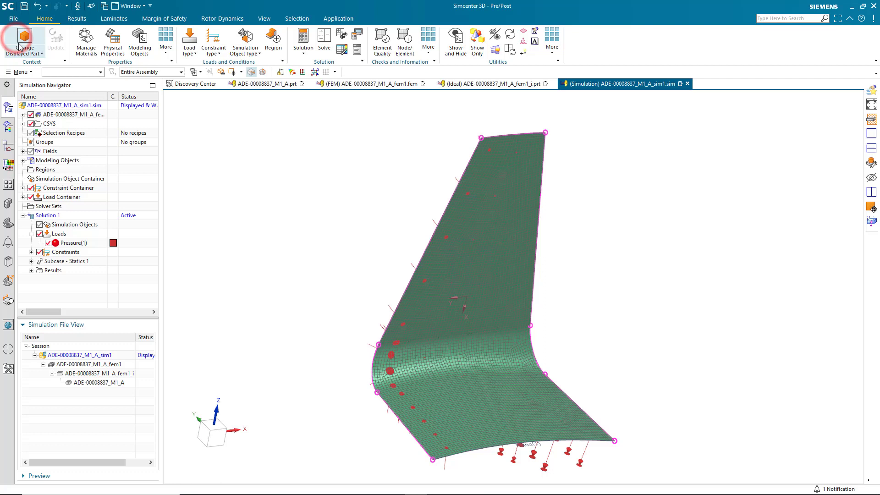
- Solve Solution 1 with Nastran, skipping result review and closing the solver information
right_click(46, 215)
left_click(80, 439)
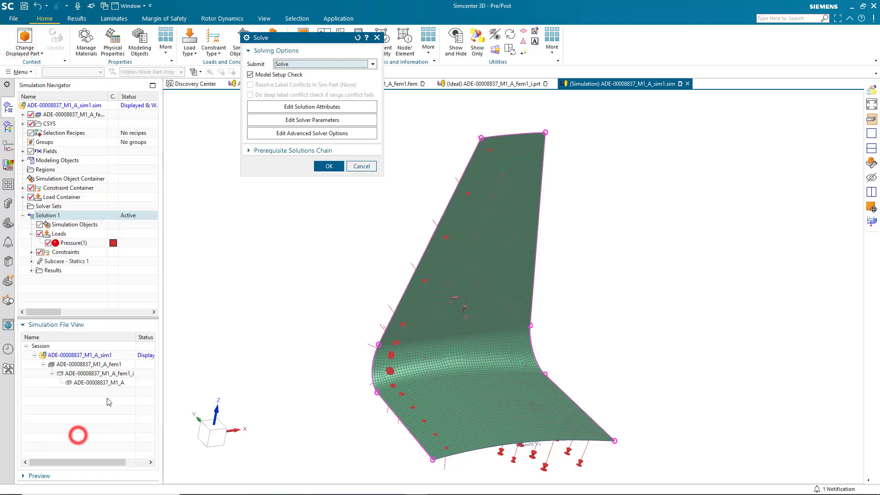
left_click(323, 164)
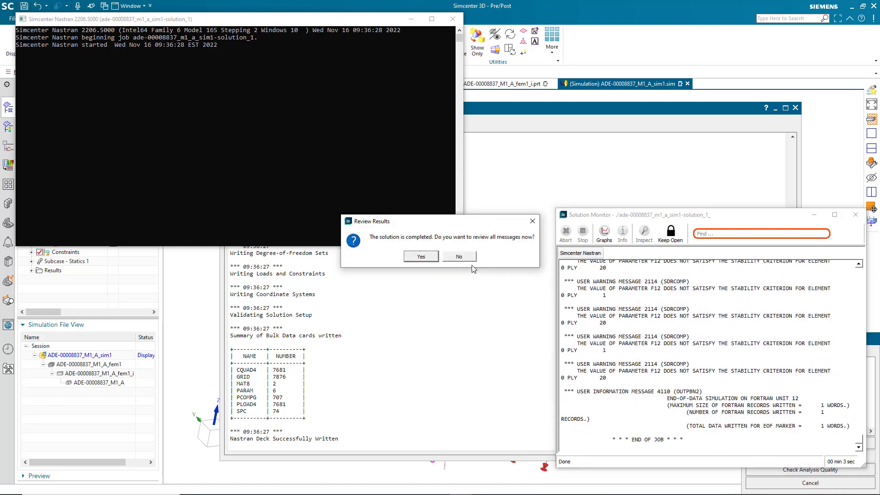
left_click(460, 256)
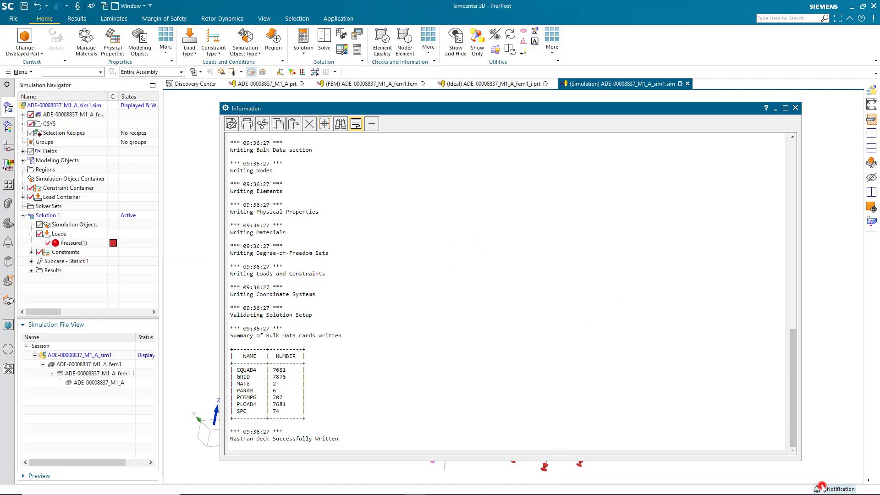
left_click(795, 109)
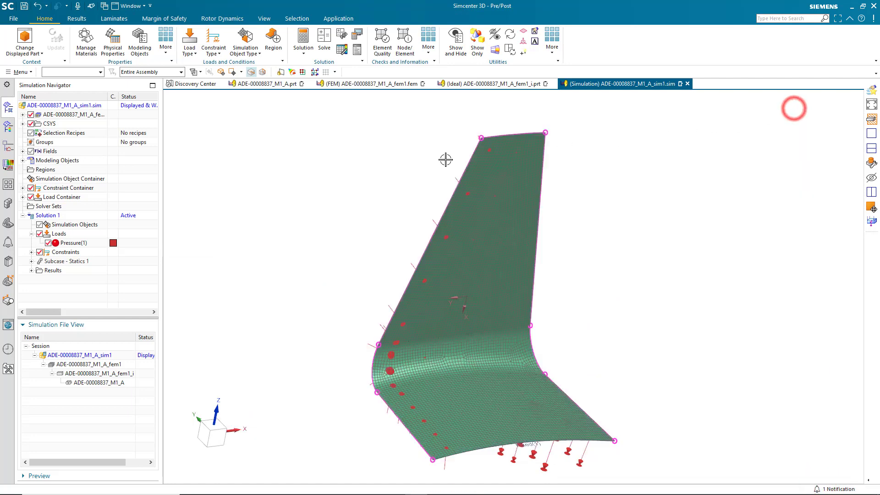
- Review and animate the nodal displacement contour peaking at 1.024 in, then return home
double_click(60, 276)
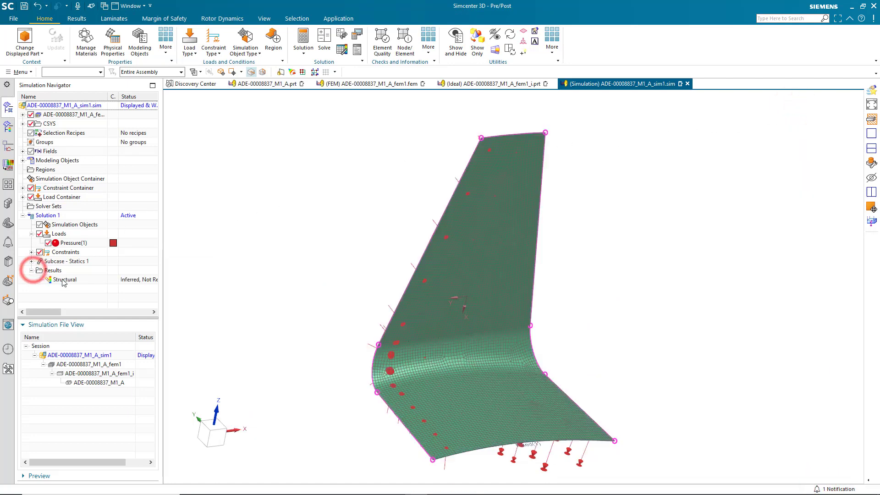
left_click(32, 124)
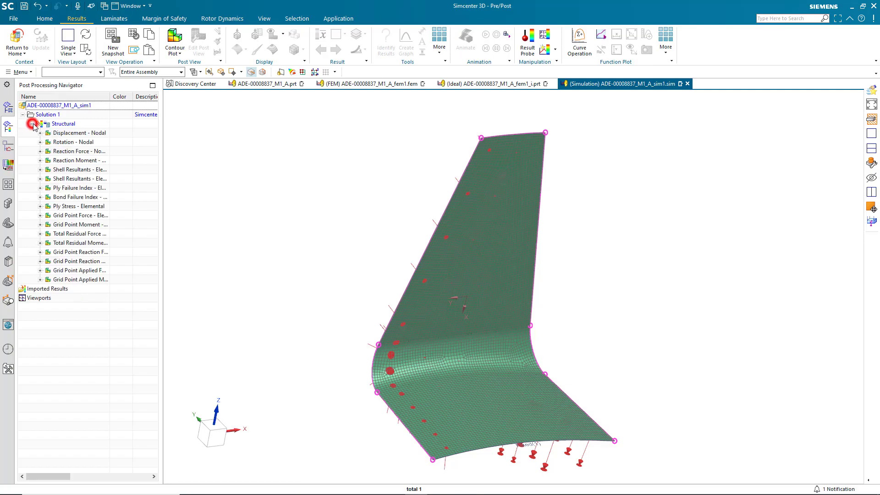
double_click(68, 133)
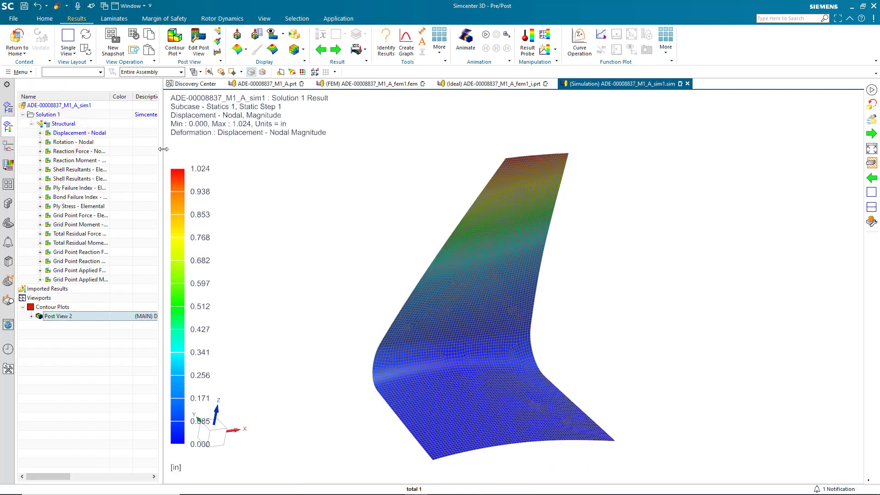
mouse_move(384, 245)
middle_mouse_down()
mouse_move(365, 232)
mouse_move(397, 241)
middle_mouse_up()
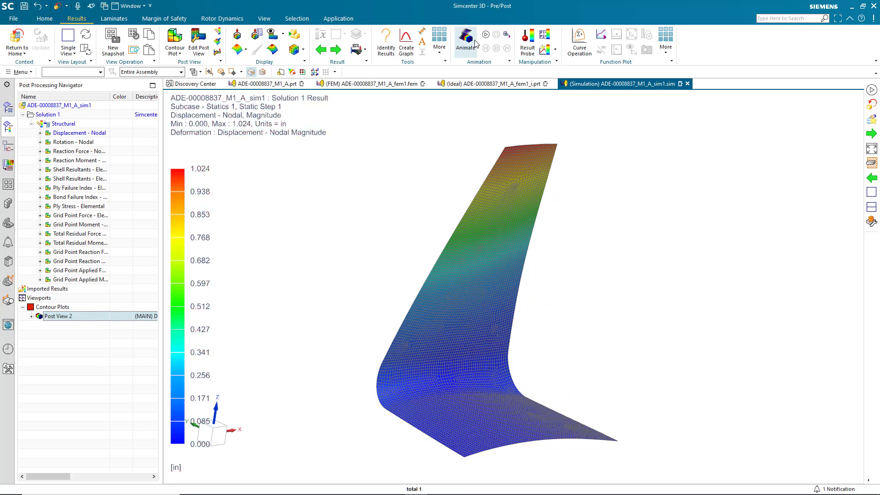
left_click(485, 35)
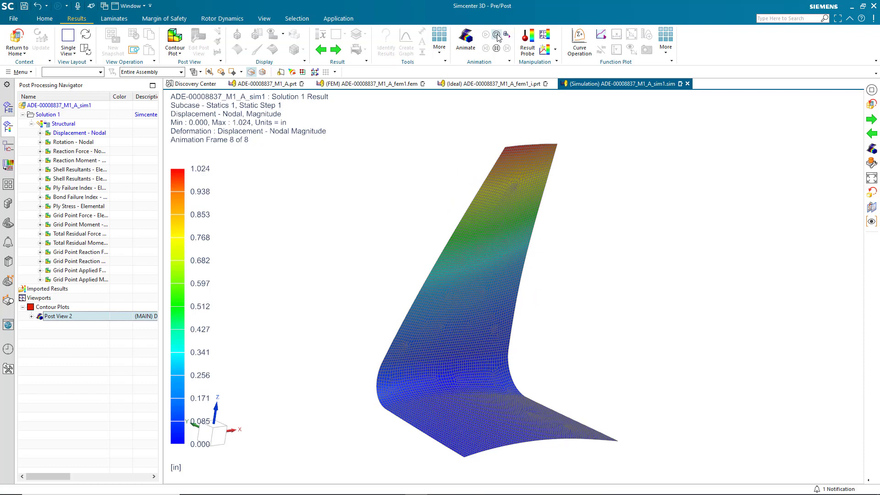
left_click(496, 34)
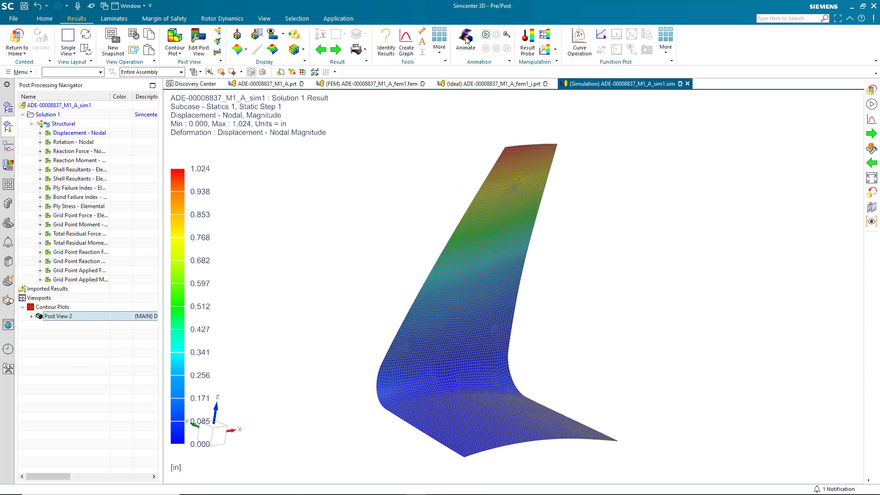
left_click(18, 39)
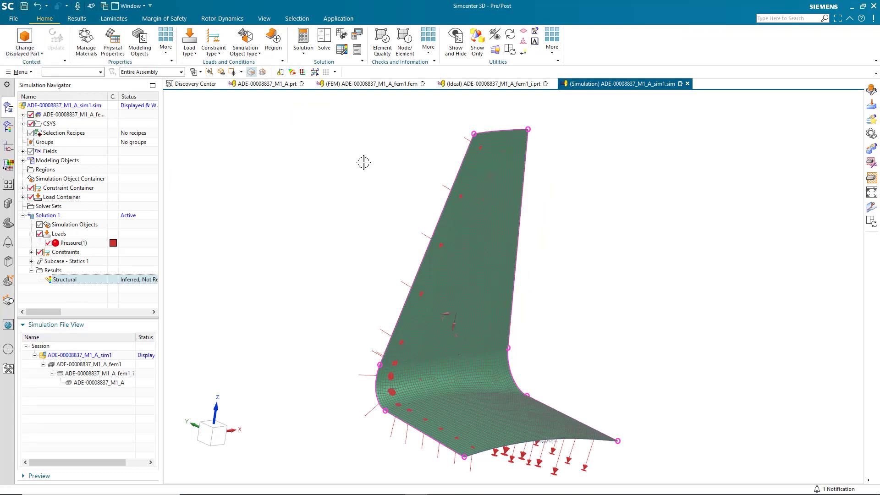
- Open ADE-00008837_M1_A_fem1.fem and highlight the elements covered by Ply 8
left_click(378, 85)
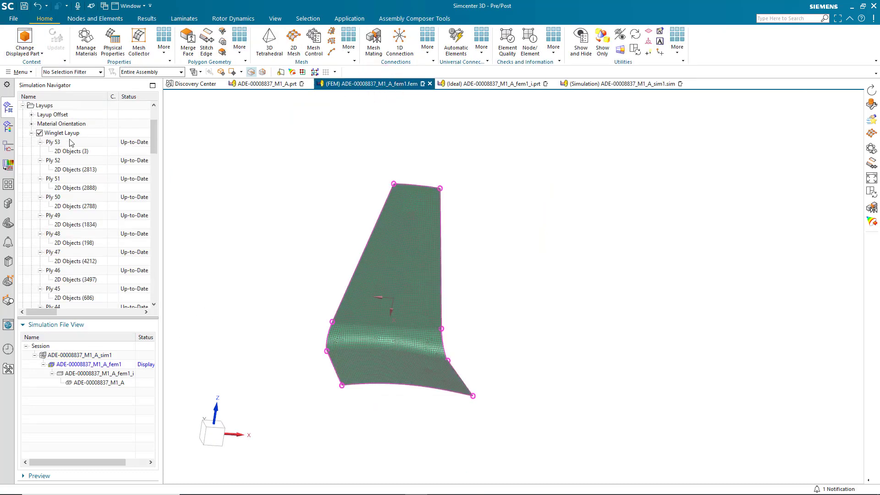
left_click_drag(155, 133, 145, 248)
scroll(138, 251, "down", 2)
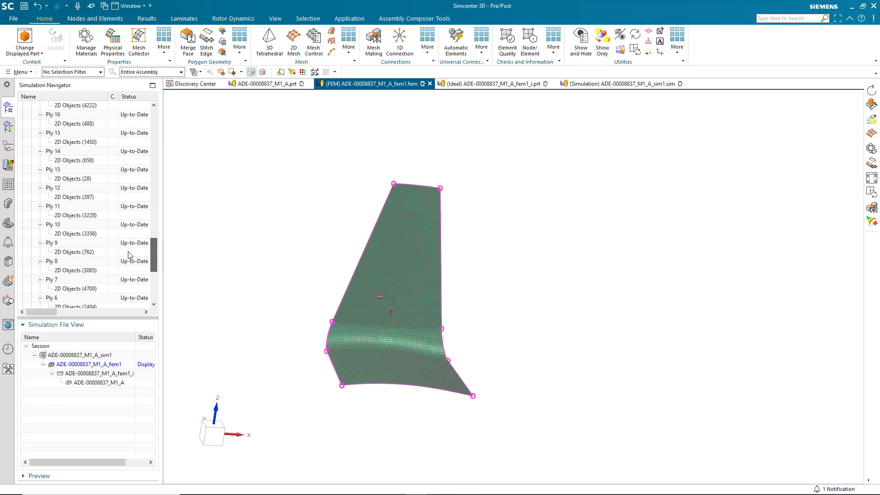
left_click(52, 263)
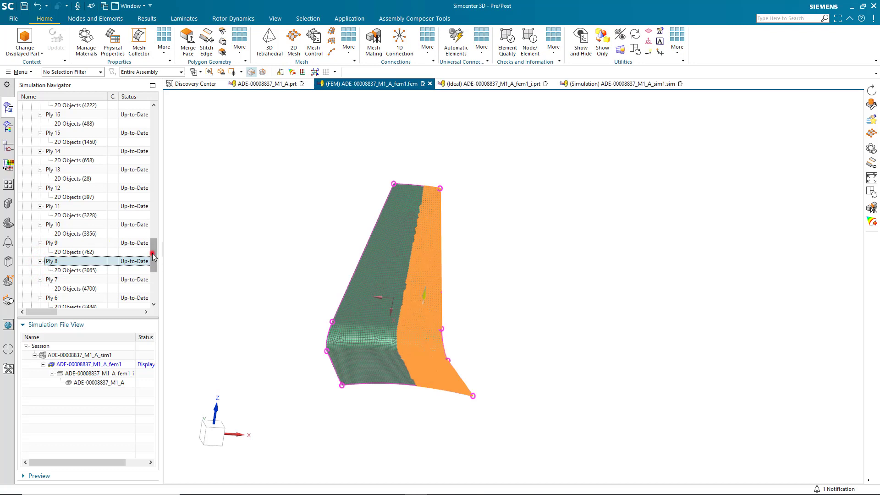
left_click_drag(150, 252, 157, 121)
- Open the Winglet Layup for editing and enlarge the ply table
right_click(66, 136)
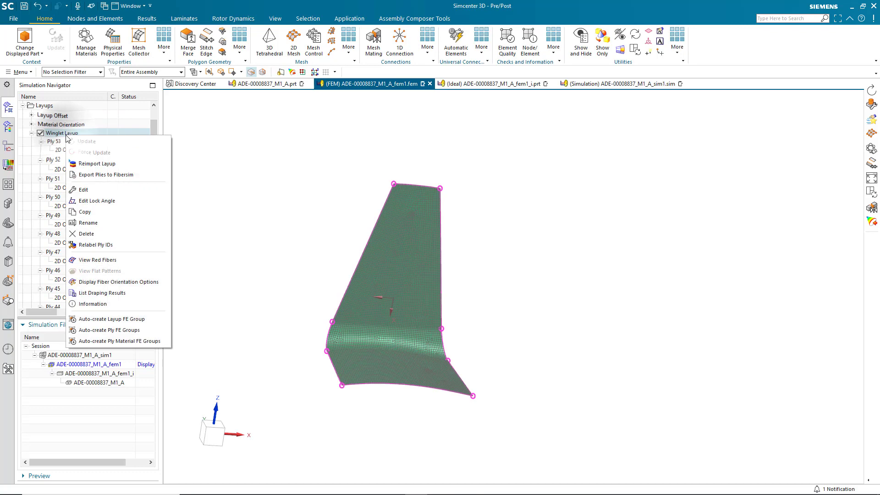
left_click(84, 189)
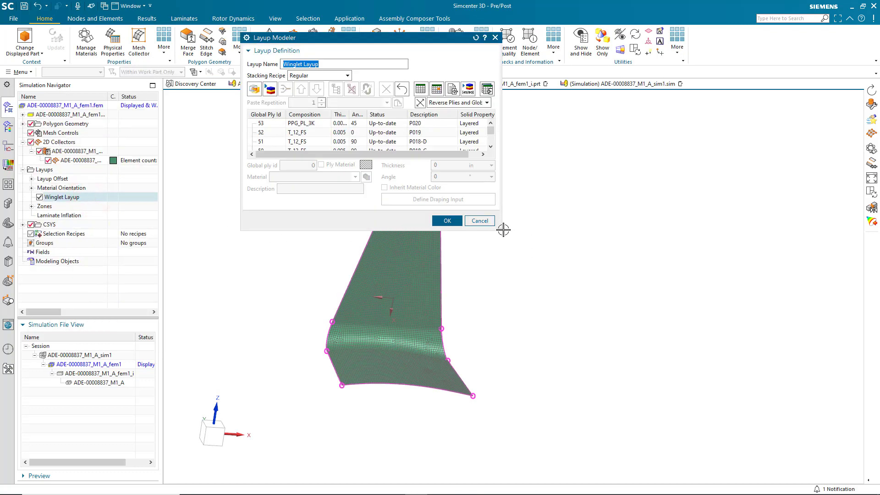
left_click_drag(502, 229, 646, 468)
left_click_drag(634, 238, 628, 371)
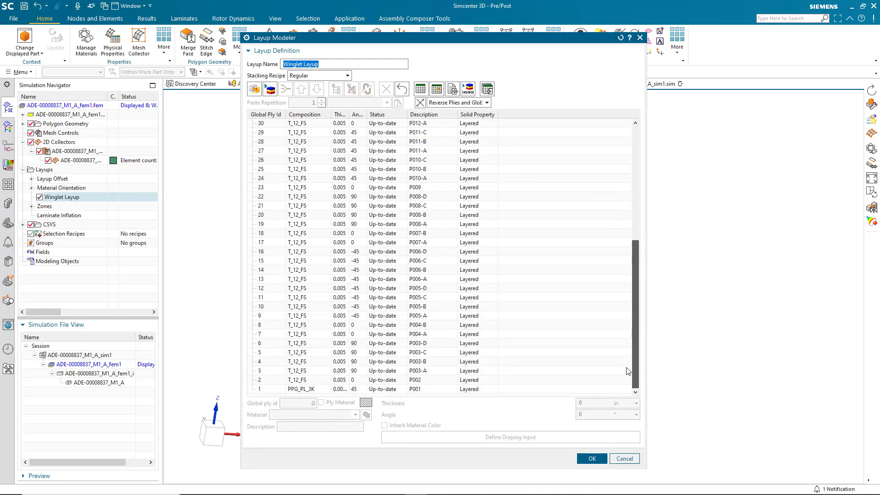
- Copy Ply 8 (P004-B) and paste three copies above it as Plies 54–56
left_click(264, 326)
right_click(264, 327)
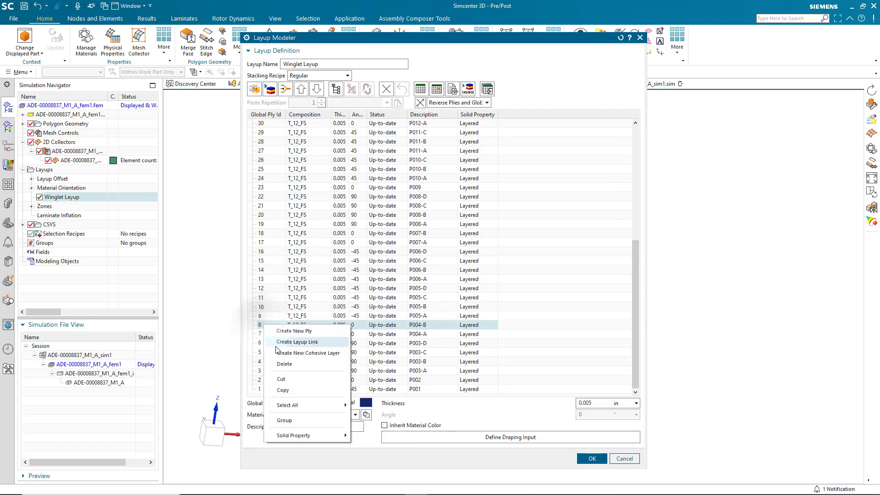
left_click(284, 390)
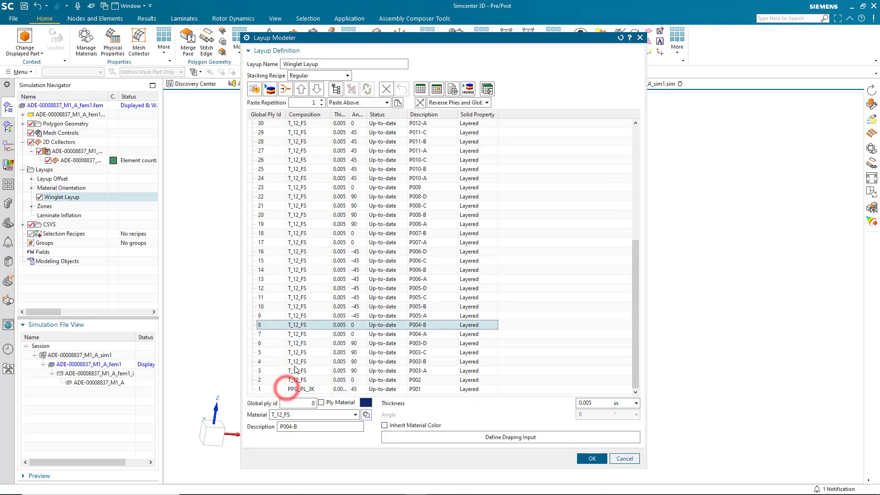
left_click(362, 103)
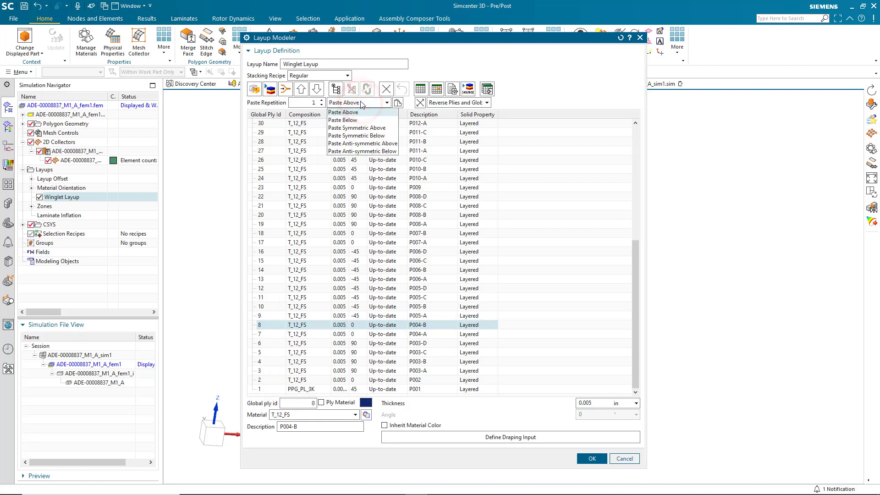
left_click(361, 103)
left_click(399, 103)
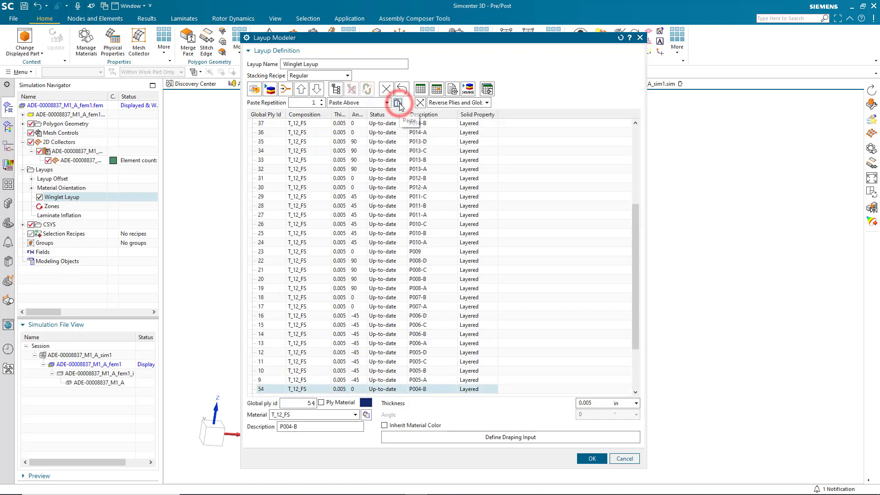
left_click(399, 104)
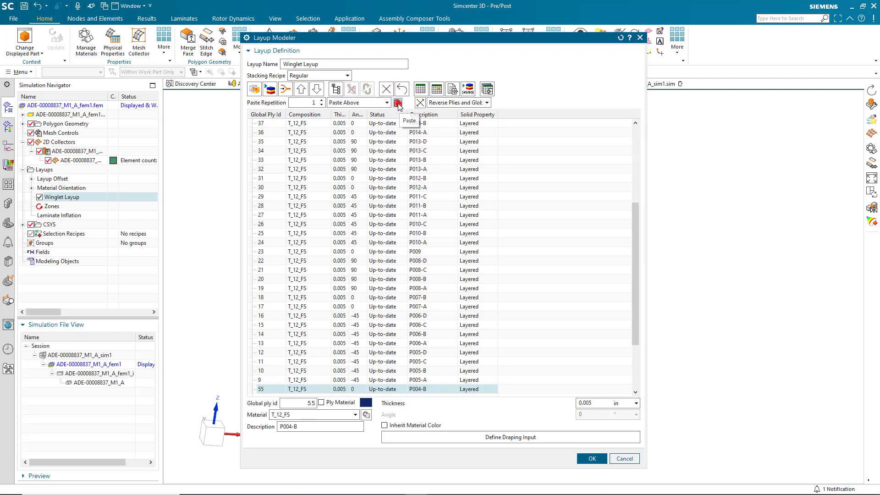
left_click(398, 104)
- Select Ply 8 with its three copies and accept the edited layup
left_click_drag(633, 250, 634, 297)
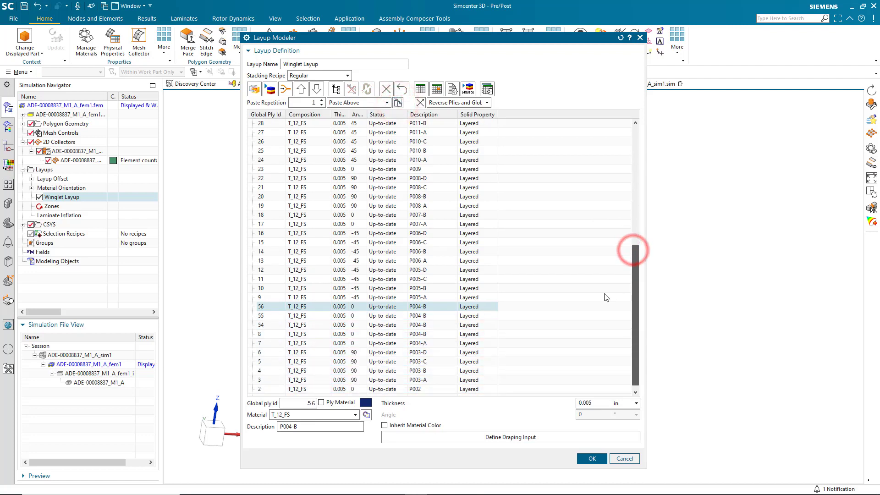
left_click(269, 335, "shift")
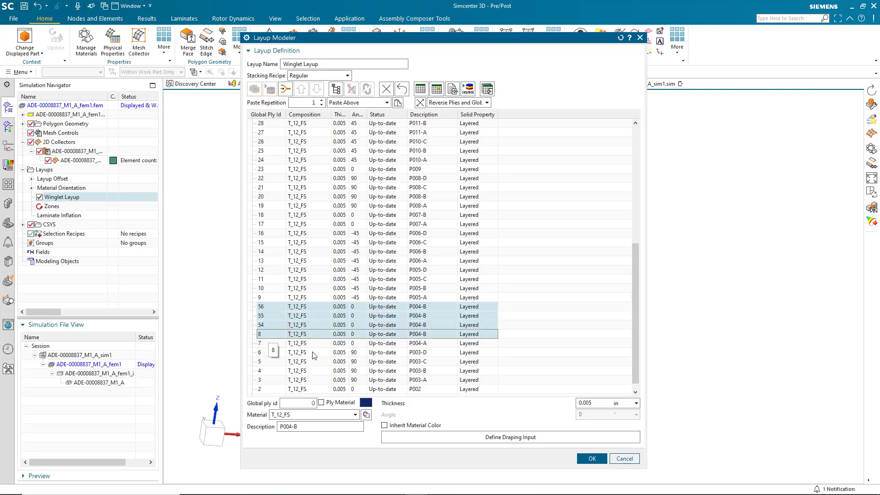
left_click(593, 459)
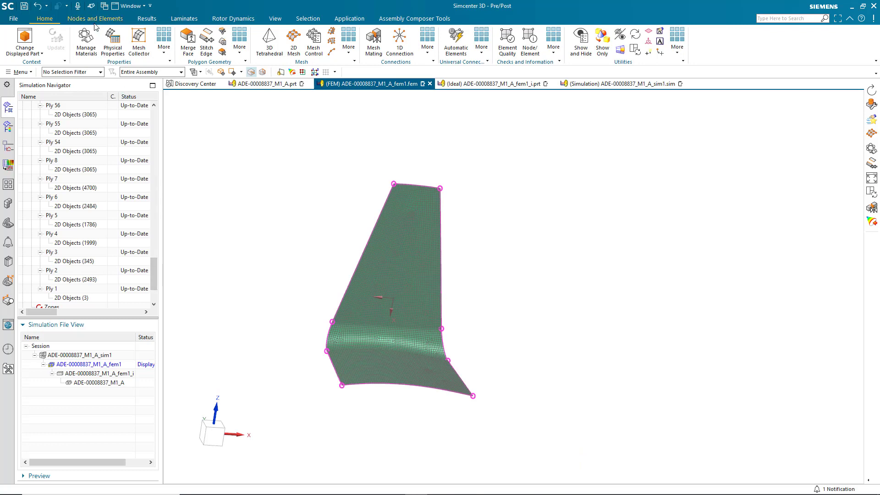
- Regenerate the global layups and zones, yielding 707 zones with no errors
left_click(181, 18)
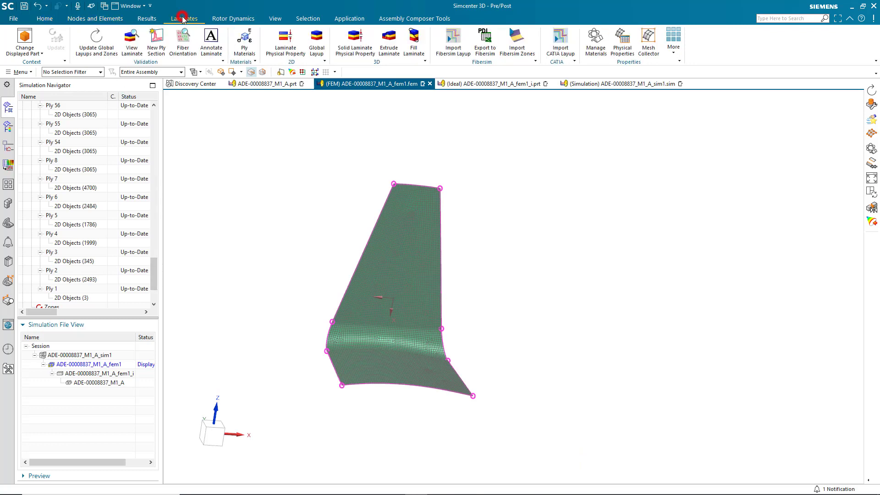
left_click(91, 47)
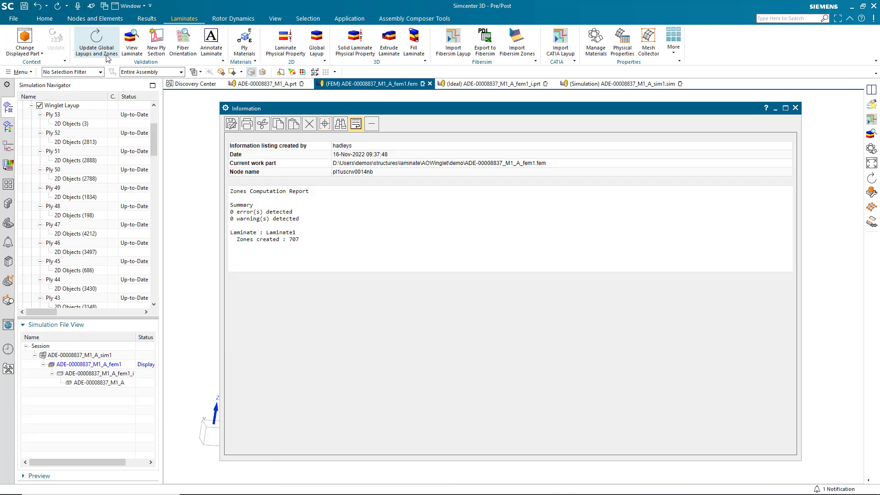
left_click(796, 109)
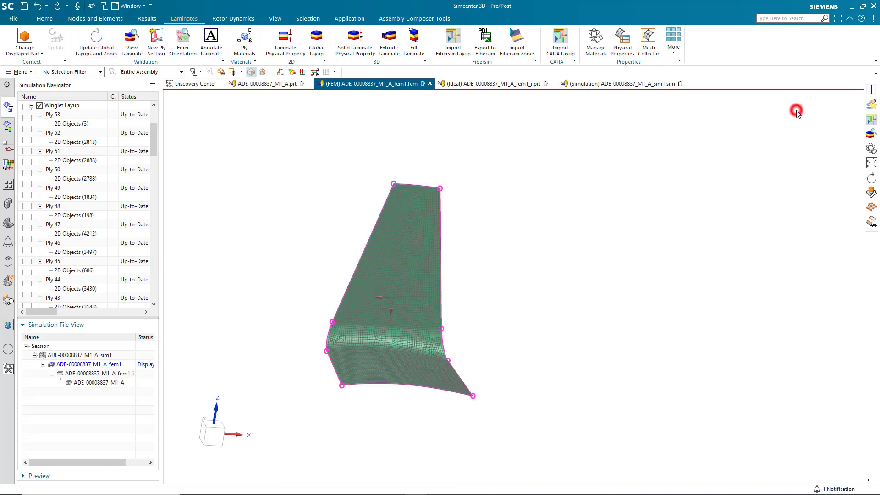
- In the simulation file, clone Solution 1 and rename the copy s1p3
left_click(651, 86)
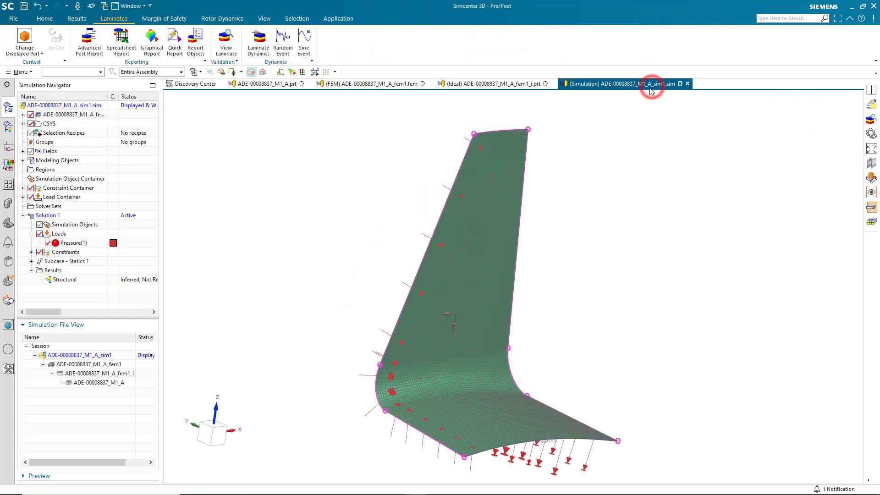
right_click(58, 214)
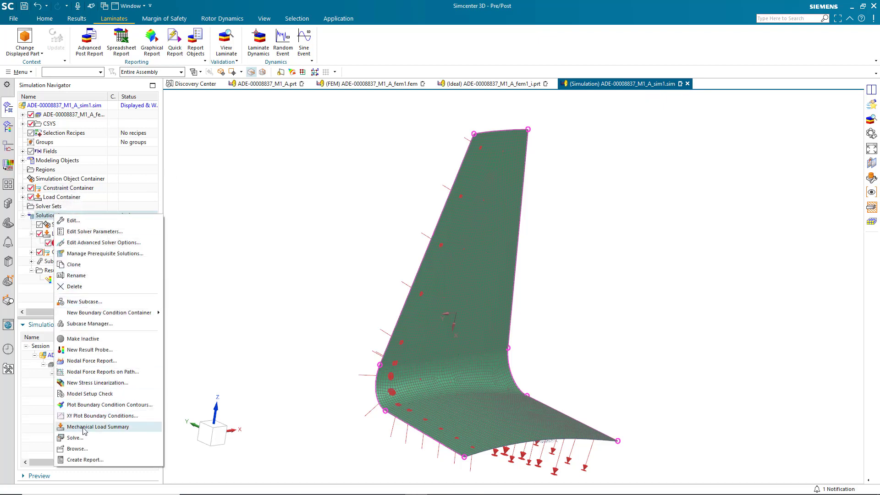
left_click(73, 264)
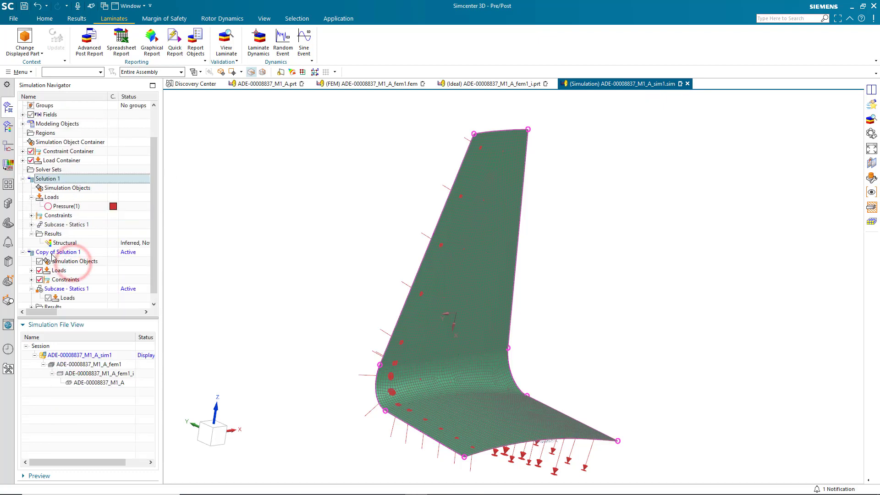
right_click(52, 257)
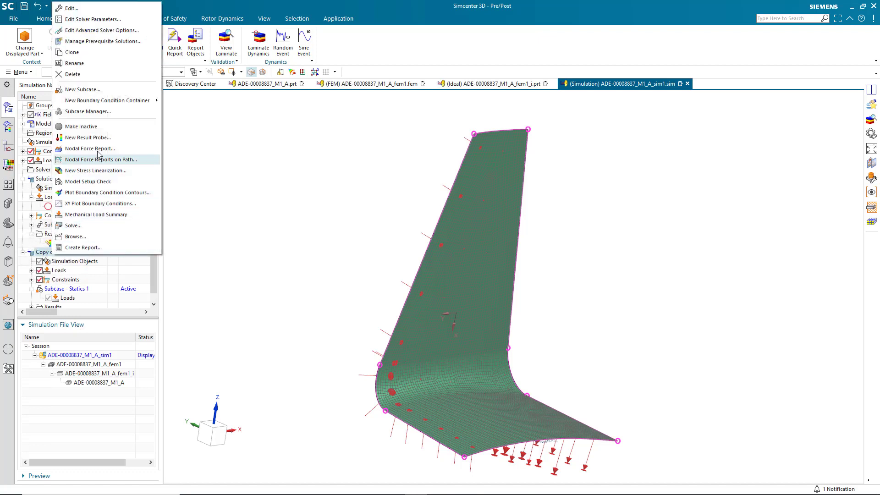
left_click(84, 64)
type("s1p3")
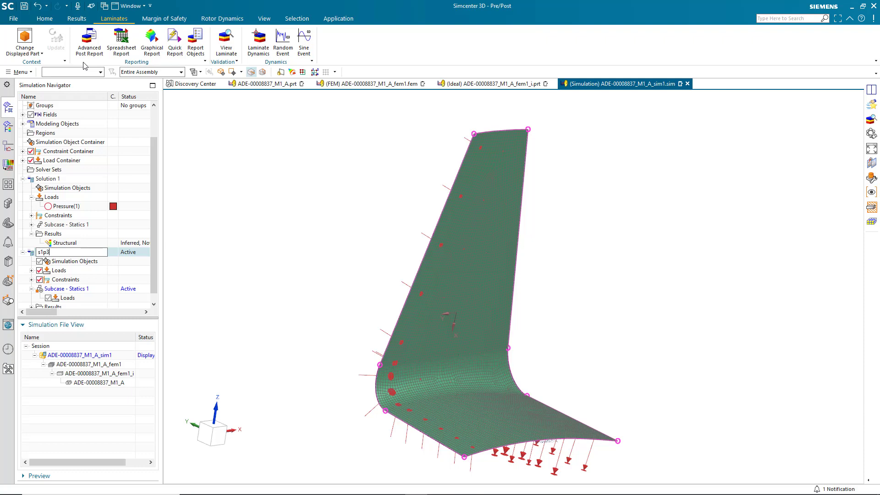
key("Return")
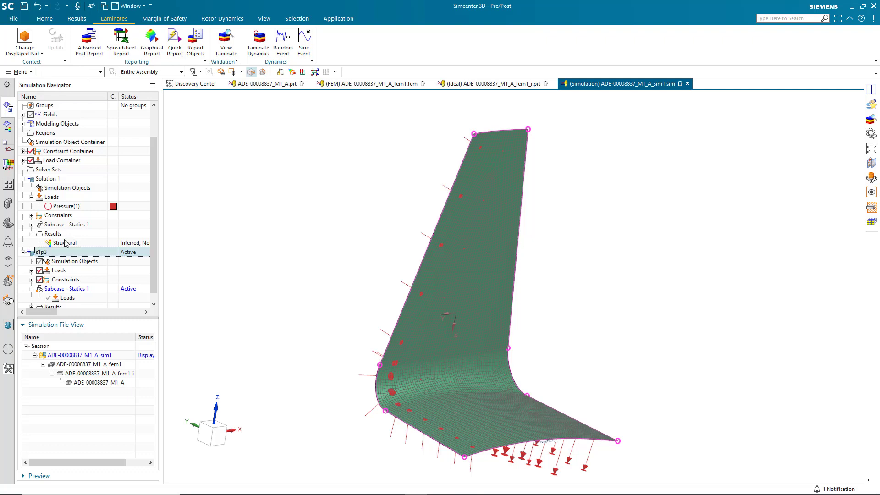
- Solve s1p3 with Nastran and dismiss the solver messages and information listing
right_click(61, 253)
left_click(97, 227)
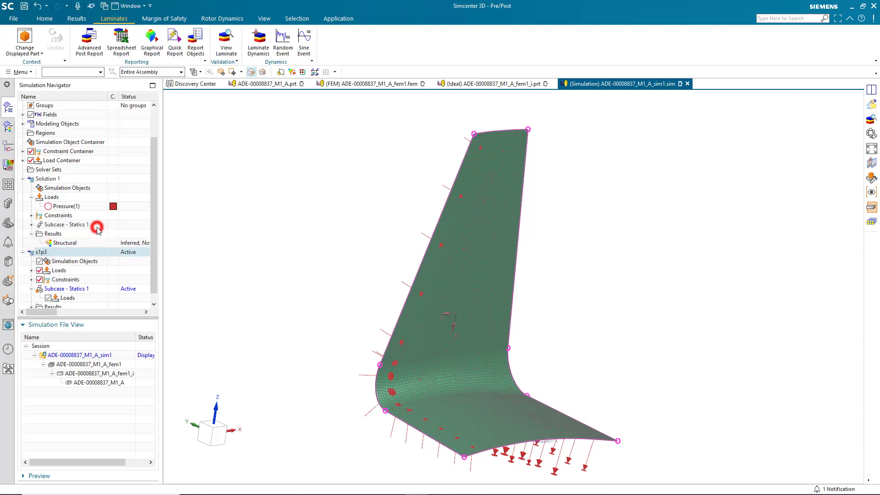
left_click(320, 164)
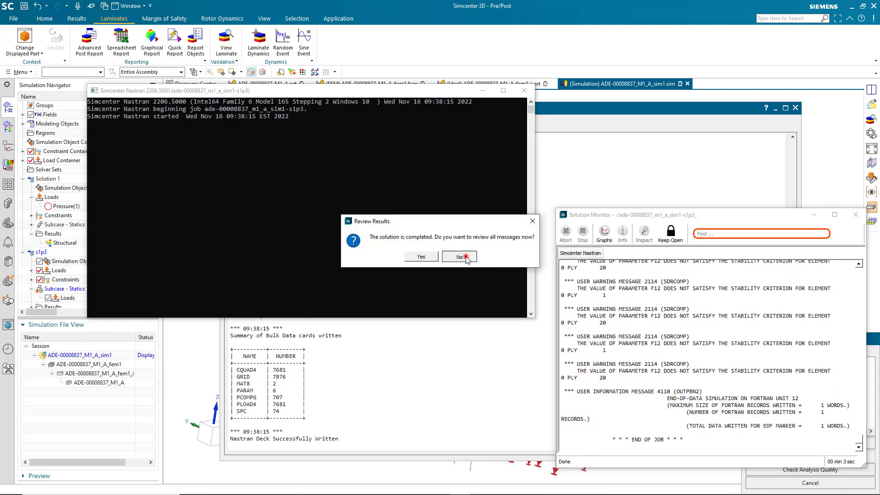
left_click(465, 256)
left_click(801, 482)
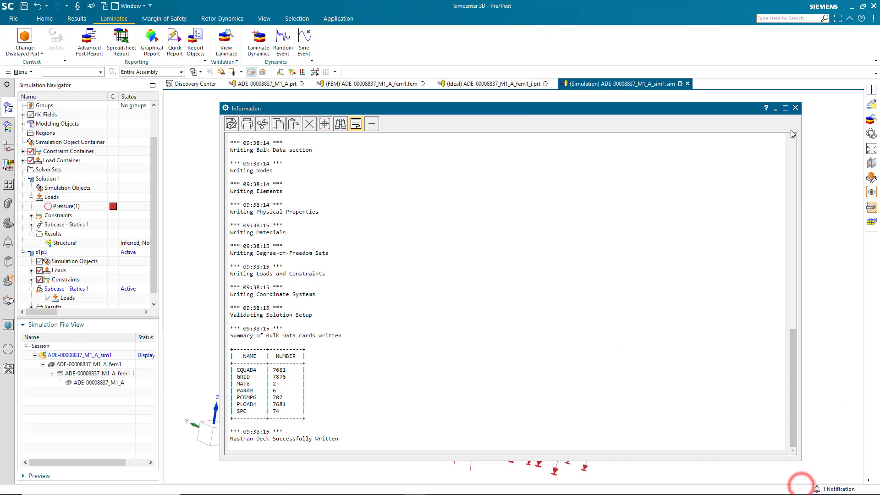
left_click(796, 108)
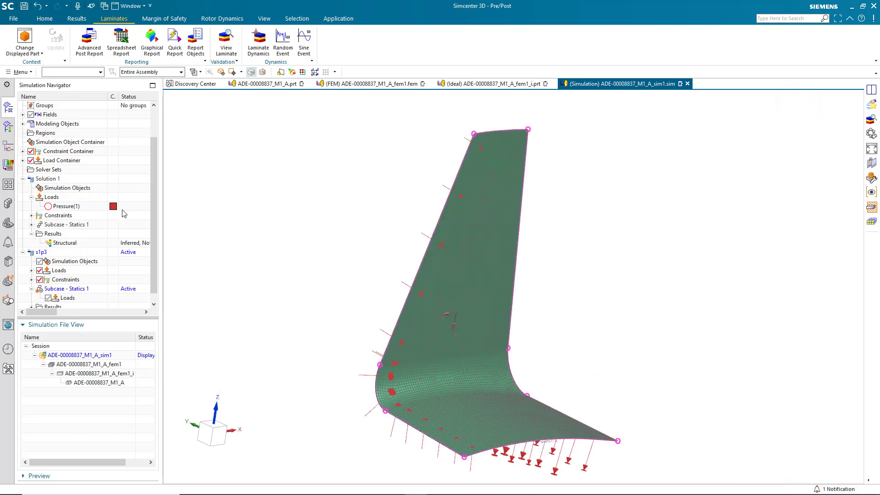
scroll(68, 251, "down", 1)
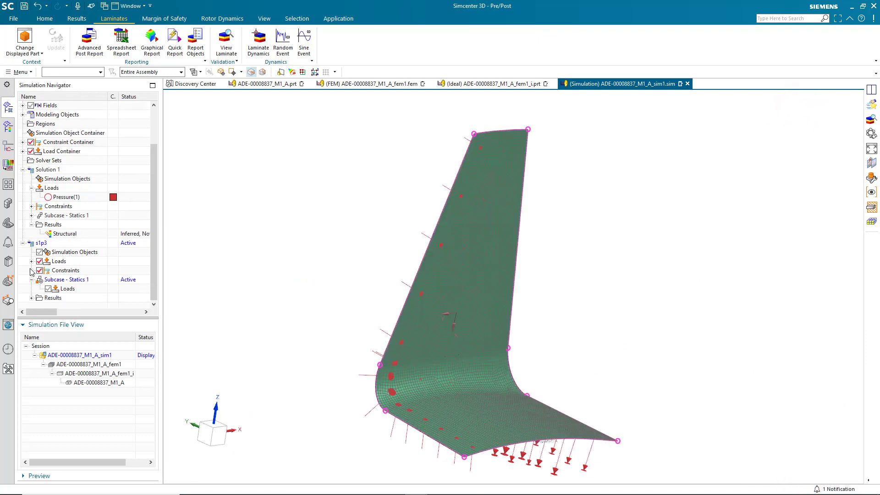
- Plot Solution 1 and s1p3 nodal displacements in two side-by-side views
left_click(8, 127)
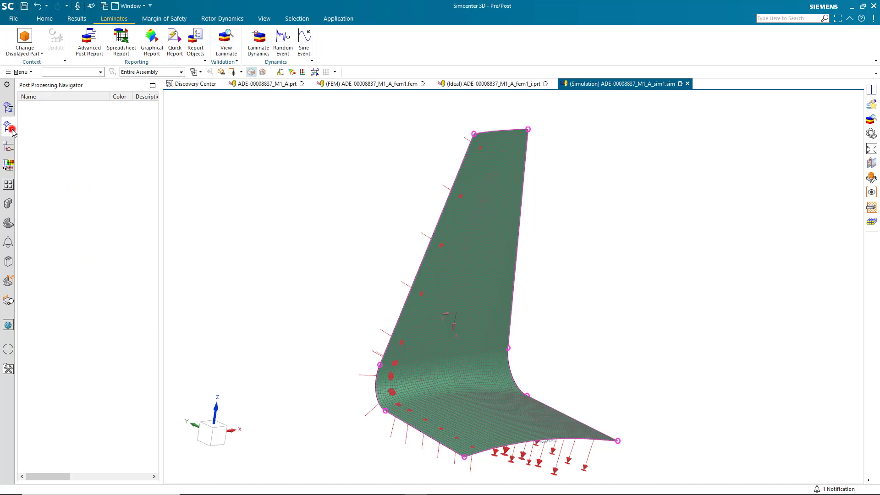
left_click(77, 20)
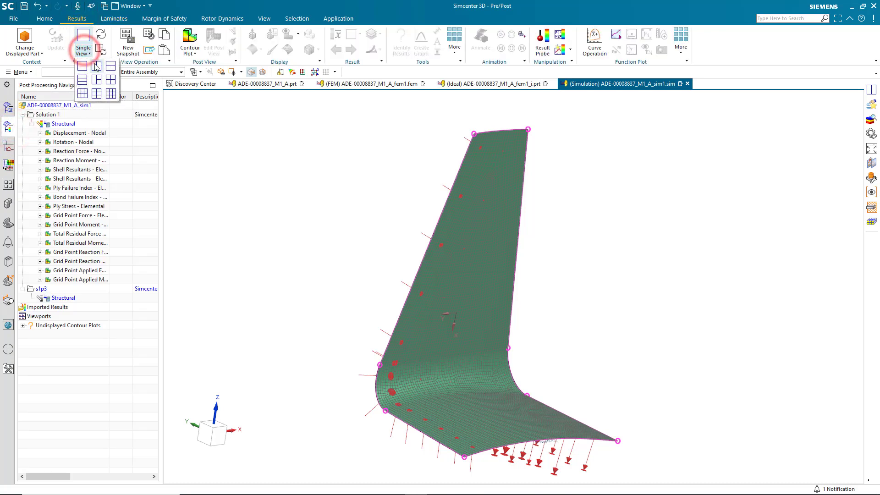
left_click(97, 66)
double_click(61, 133)
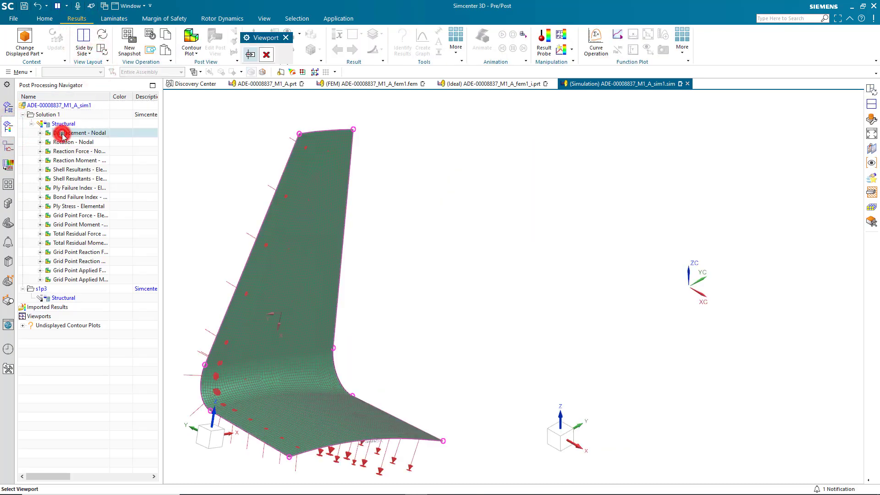
left_click(290, 239)
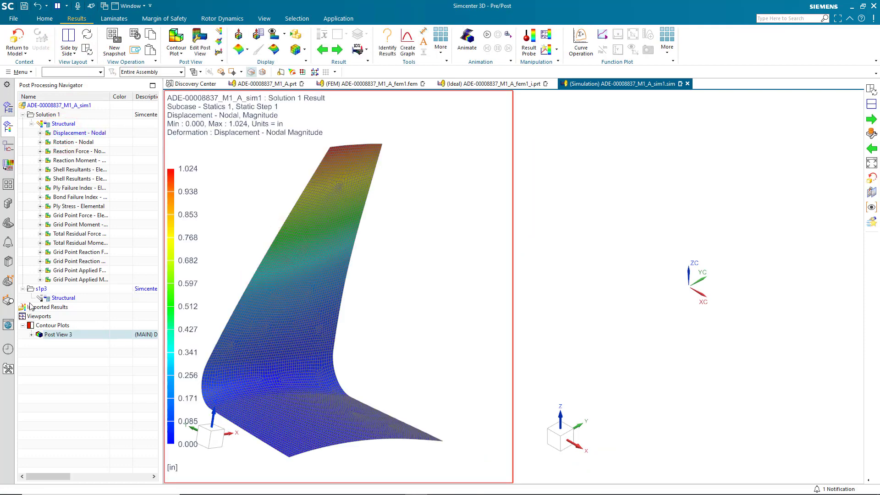
double_click(51, 298)
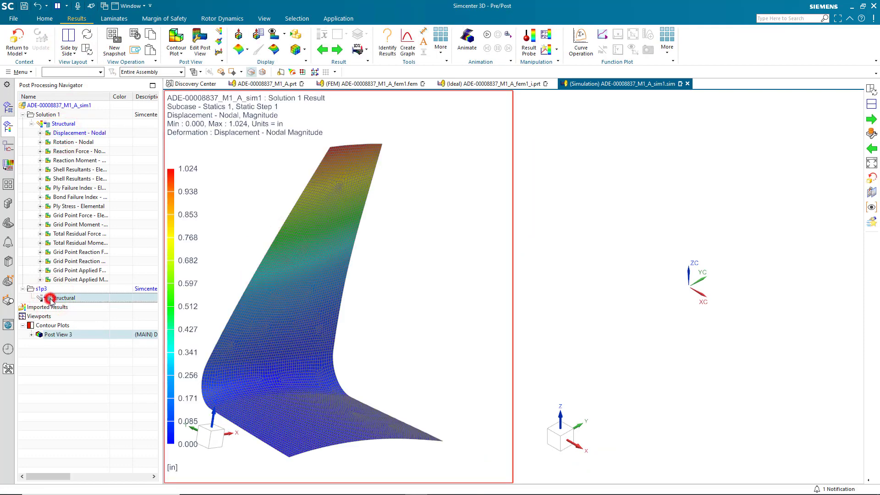
left_click(31, 298)
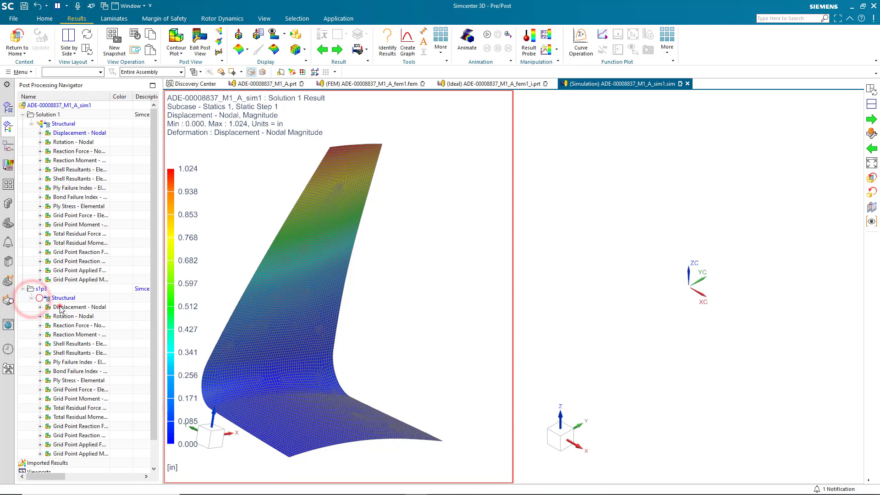
double_click(60, 307)
left_click(608, 279)
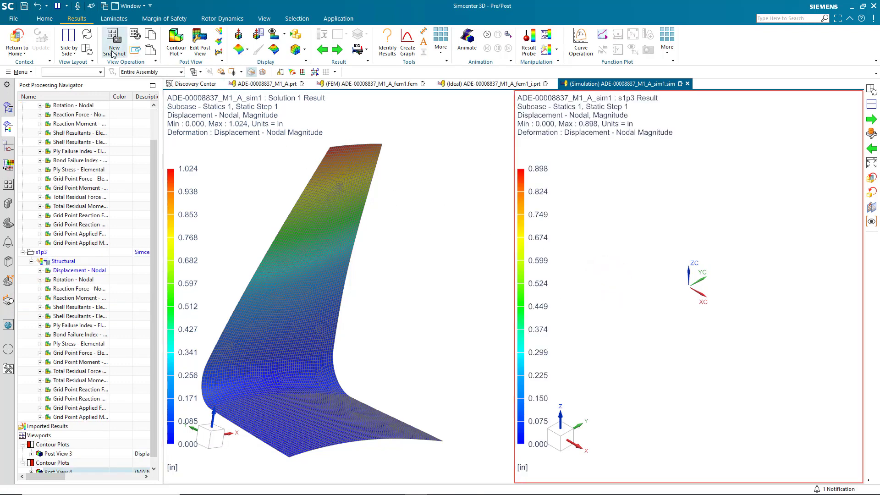
- Sync both views, rotate the wings to the front, then switch to Single View
left_click(90, 50)
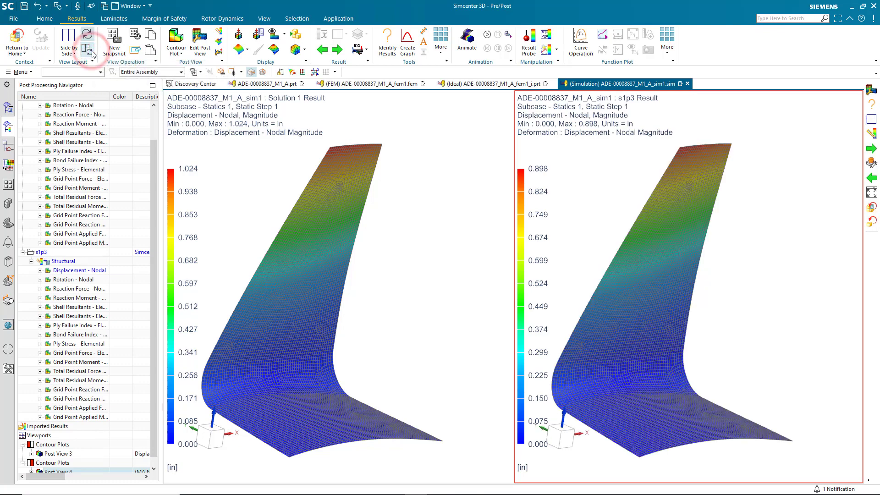
mouse_move(367, 243)
middle_mouse_down()
mouse_move(346, 239)
mouse_move(353, 239)
middle_mouse_up()
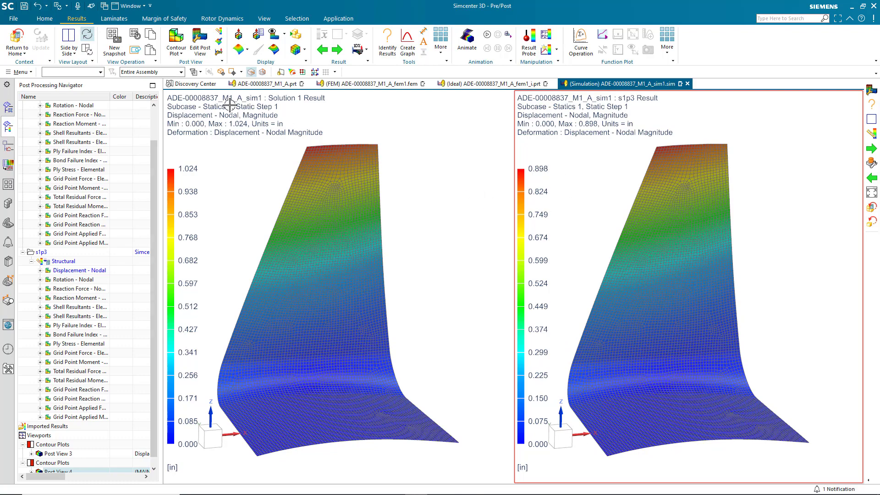
left_click(69, 52)
left_click(69, 67)
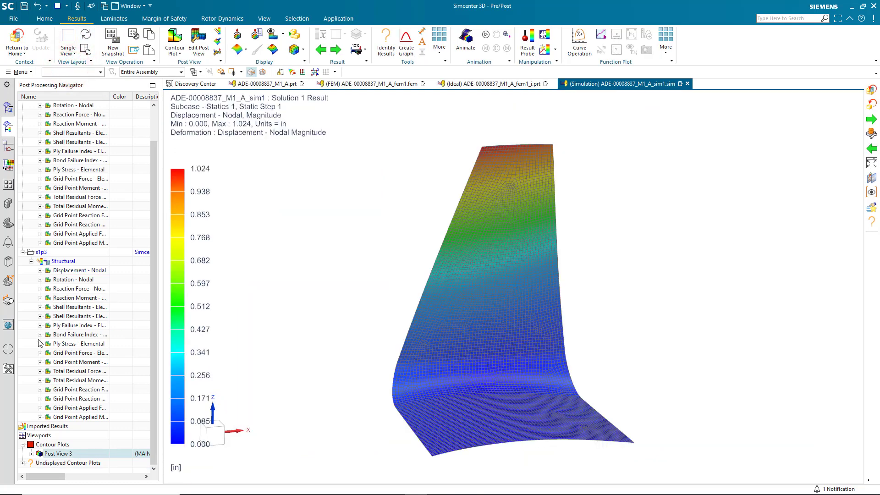
- Plot s1p3 Ply 1 elemental stress components 11 and 22
left_click(40, 344)
scroll(73, 183, "up", 2)
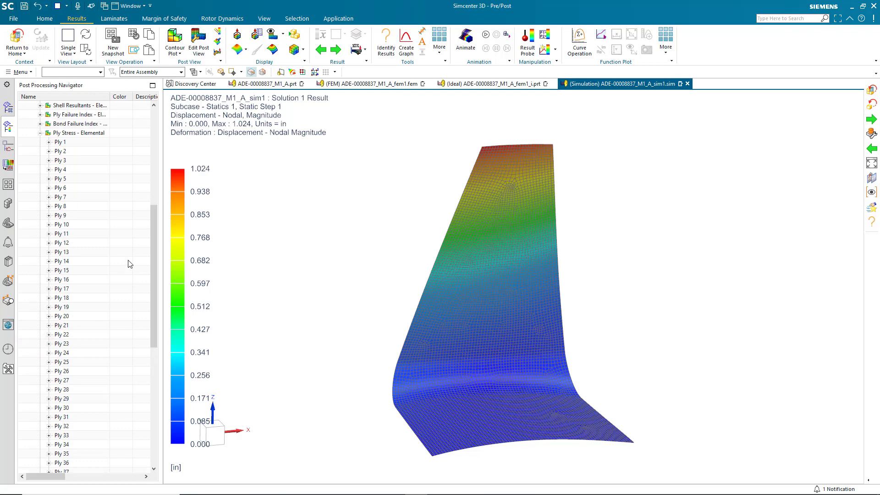
left_click(49, 170)
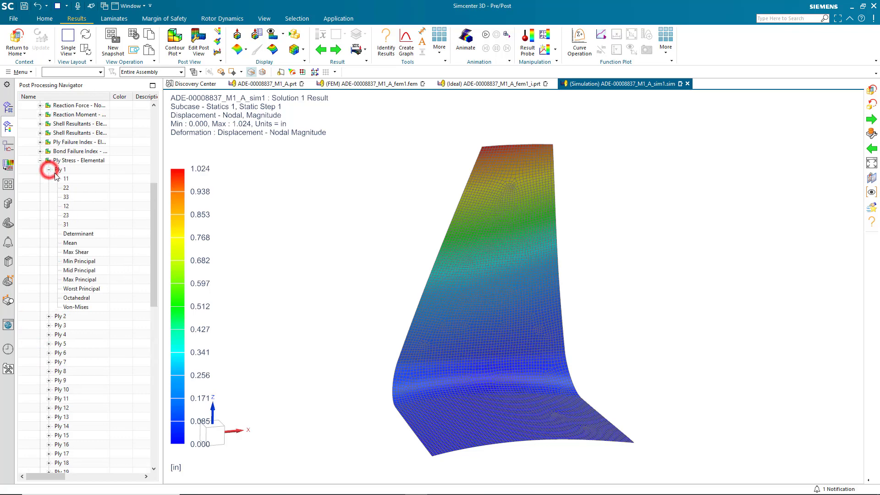
double_click(63, 178)
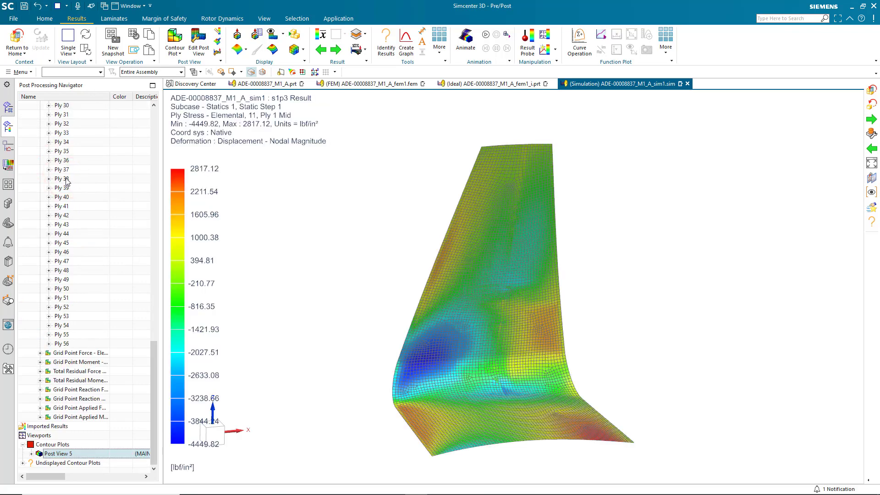
left_click_drag(150, 353, 149, 198)
double_click(67, 179)
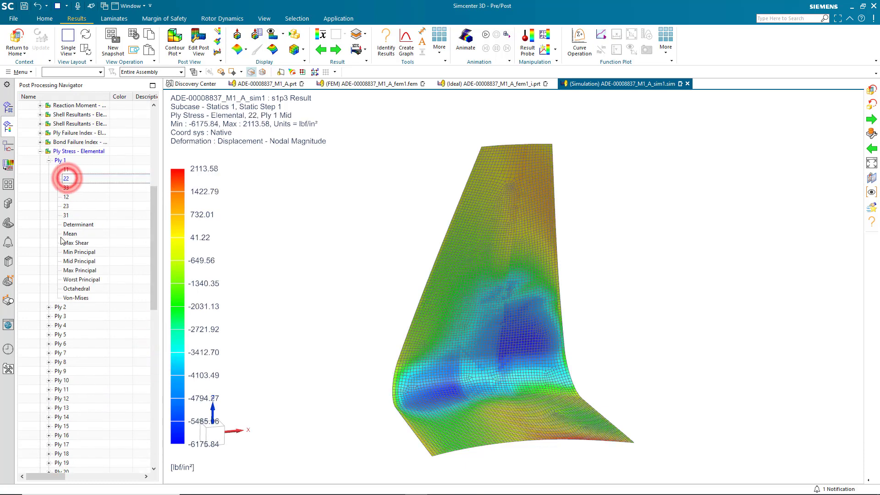
- Plot Ply 2 stress components 11 and 22 (-48.71 to 35.62 lbf/in²), then return home
left_click(49, 307)
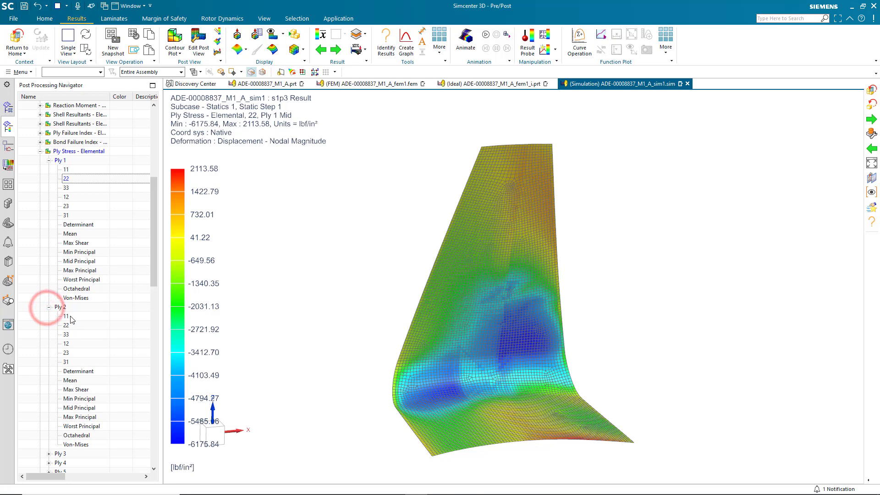
double_click(68, 316)
double_click(66, 325)
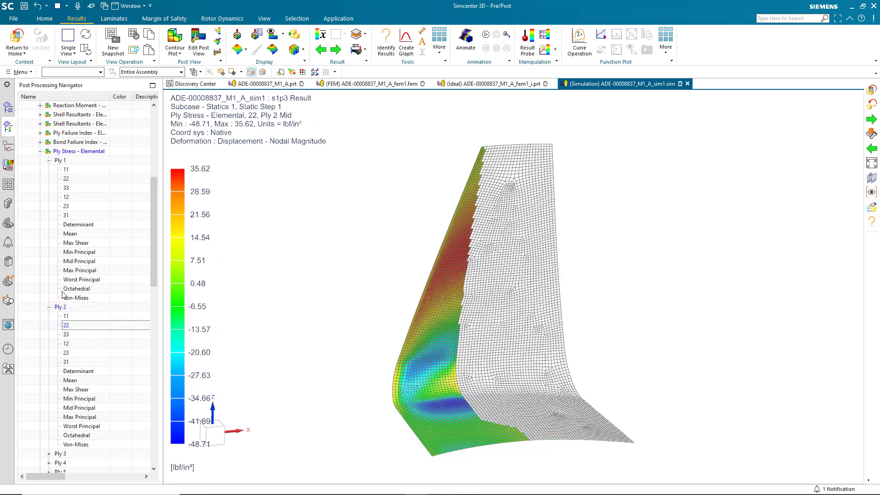
left_click(17, 38)
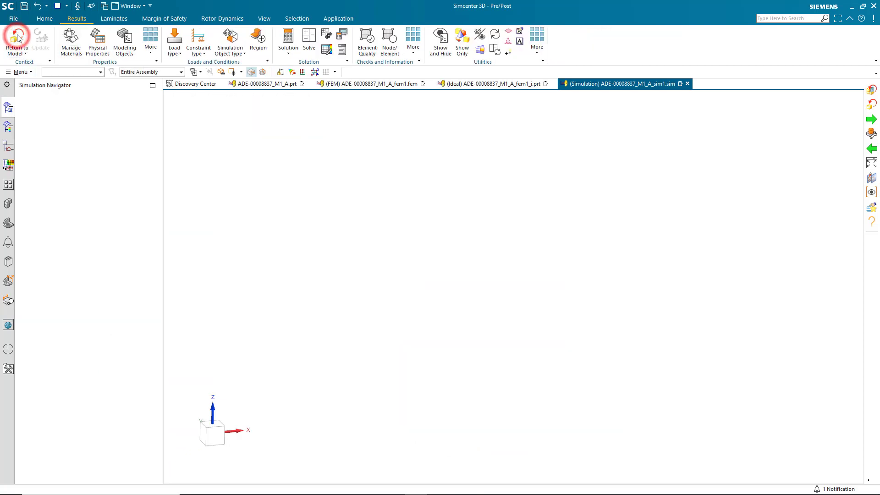
left_click(114, 19)
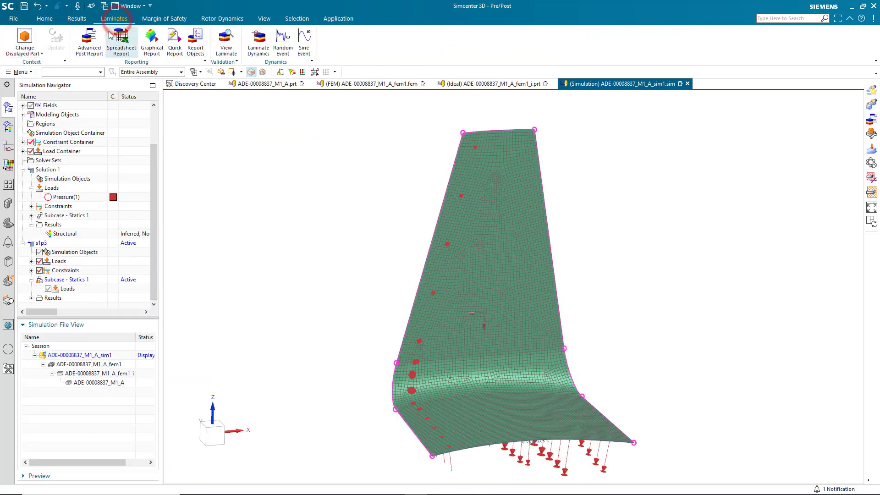
- Create Laminate Post Report 1 on the s1p3 static loadcase
left_click(88, 44)
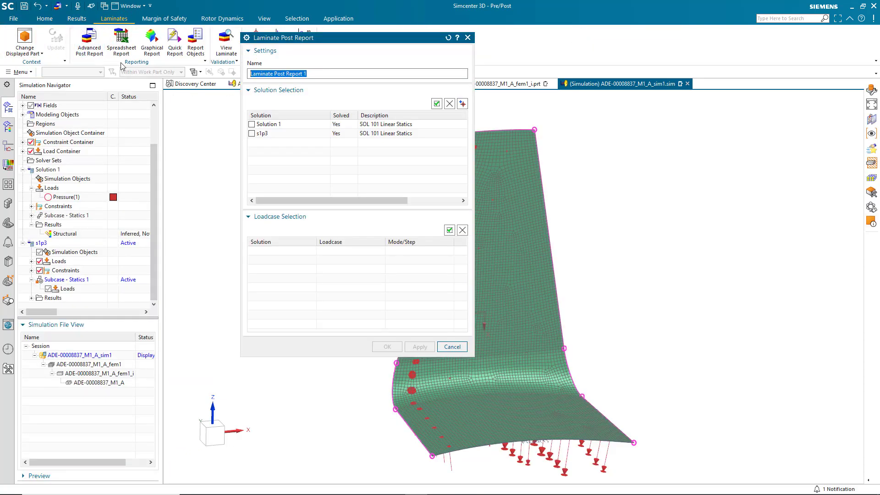
left_click(265, 132)
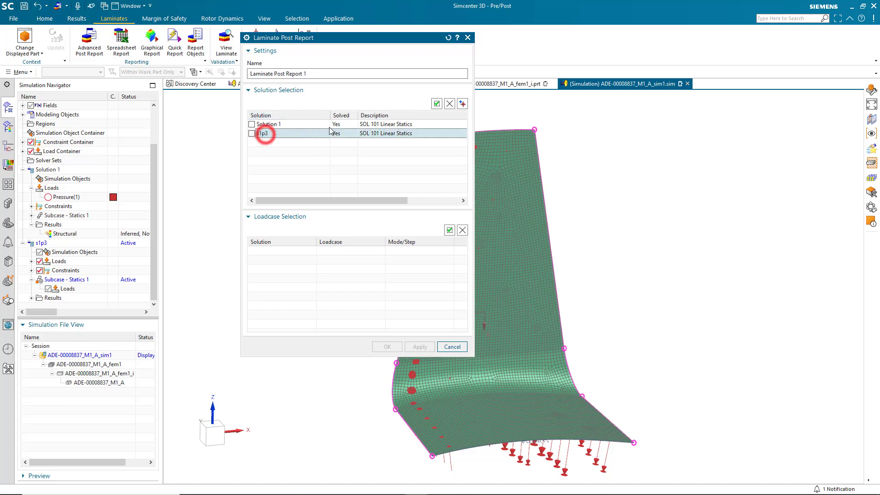
left_click(435, 104)
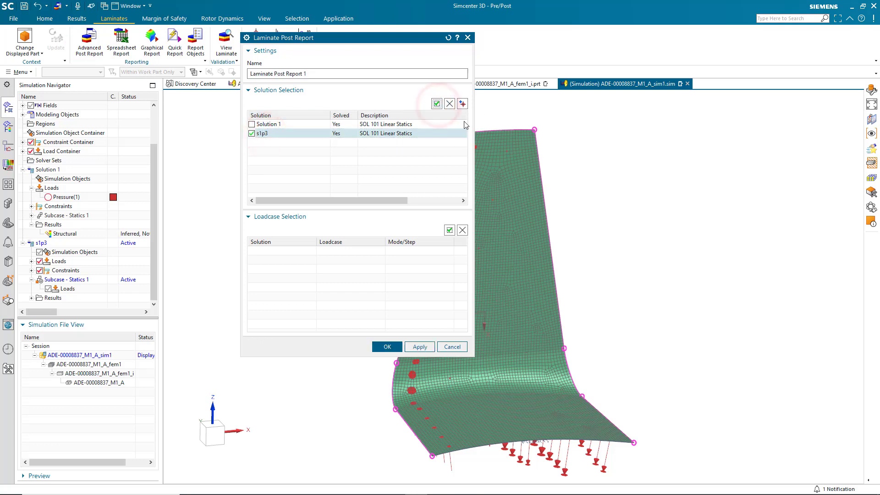
left_click(463, 104)
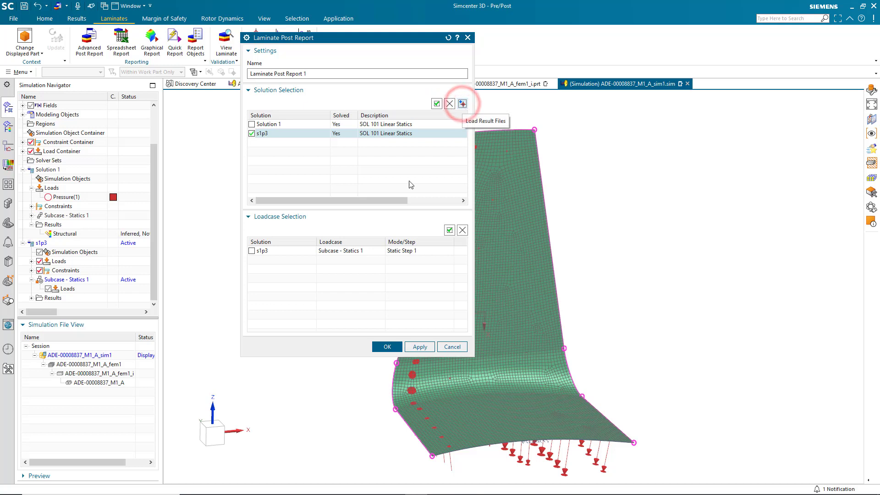
left_click(255, 251)
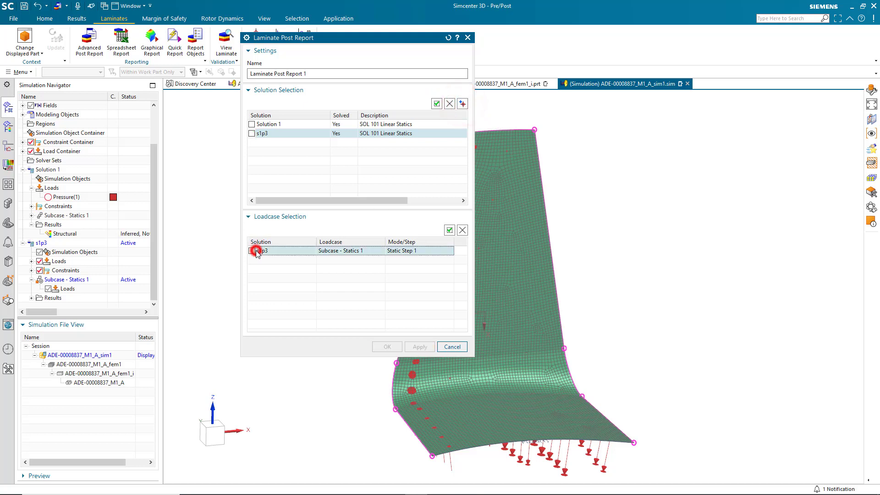
left_click(449, 230)
left_click(390, 347)
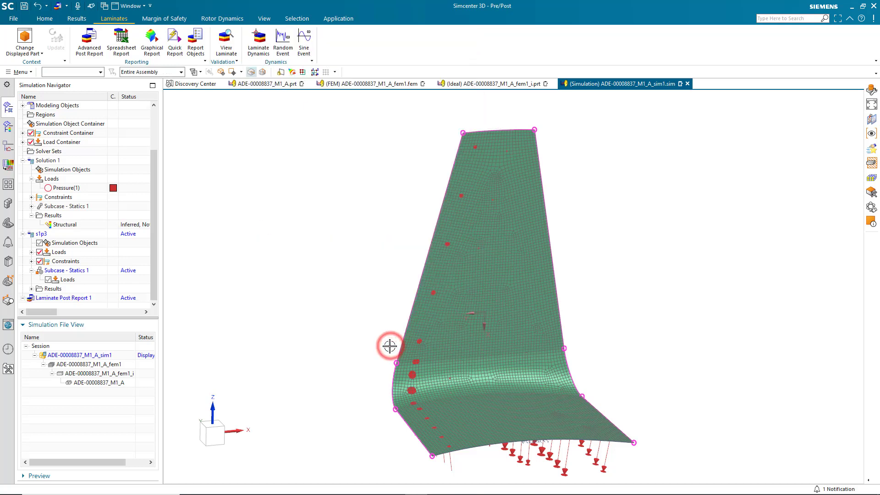
- Add Graphical Report 1 outputting ply stresses and failure index to the post report
right_click(73, 299)
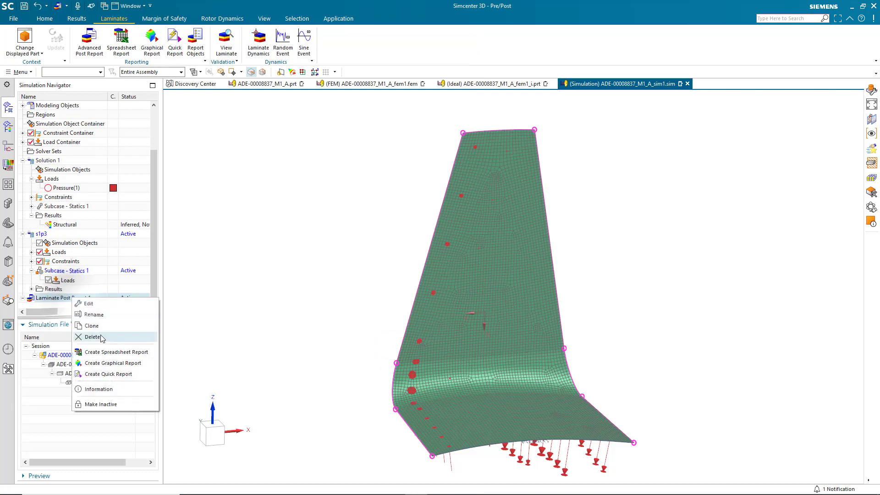
left_click(114, 364)
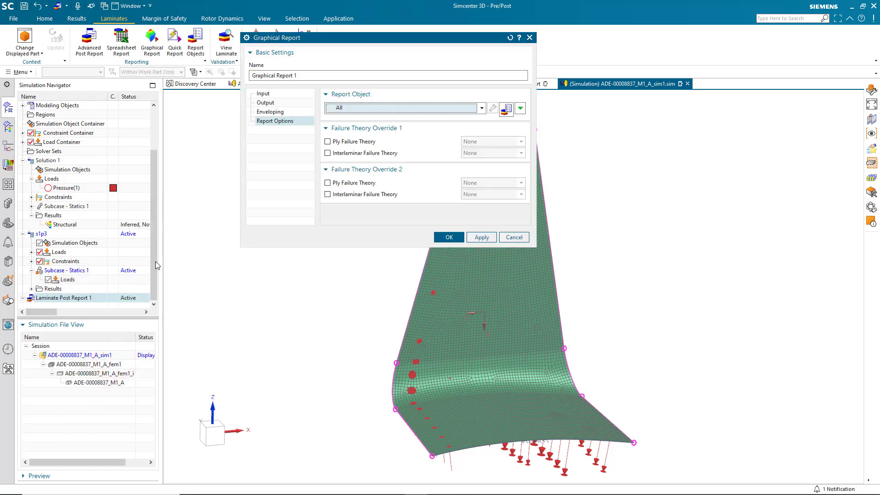
left_click(269, 104)
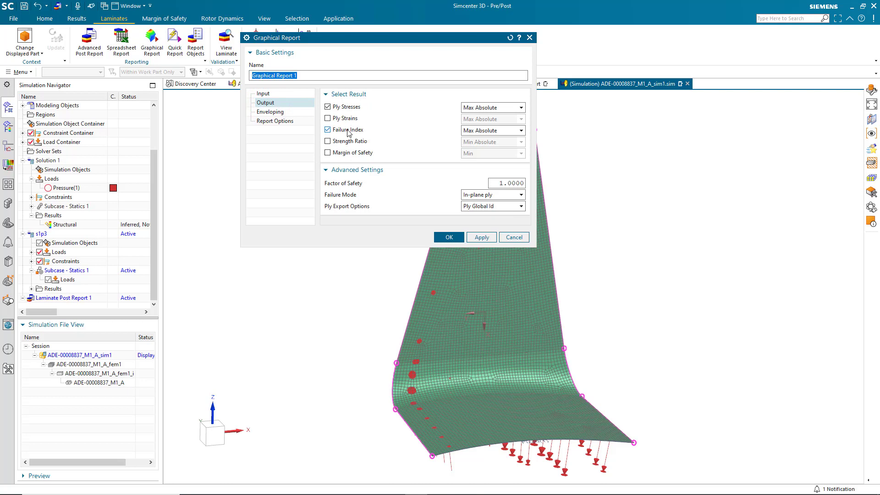
left_click(270, 114)
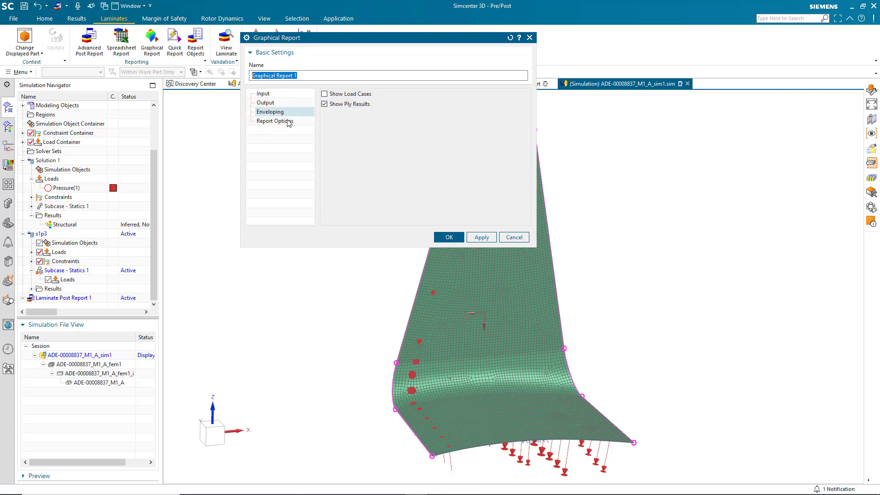
left_click(287, 122)
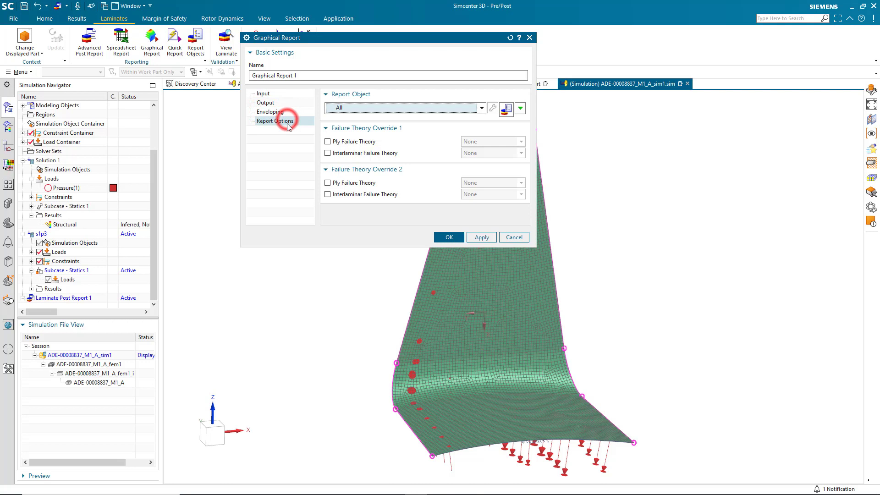
left_click(449, 236)
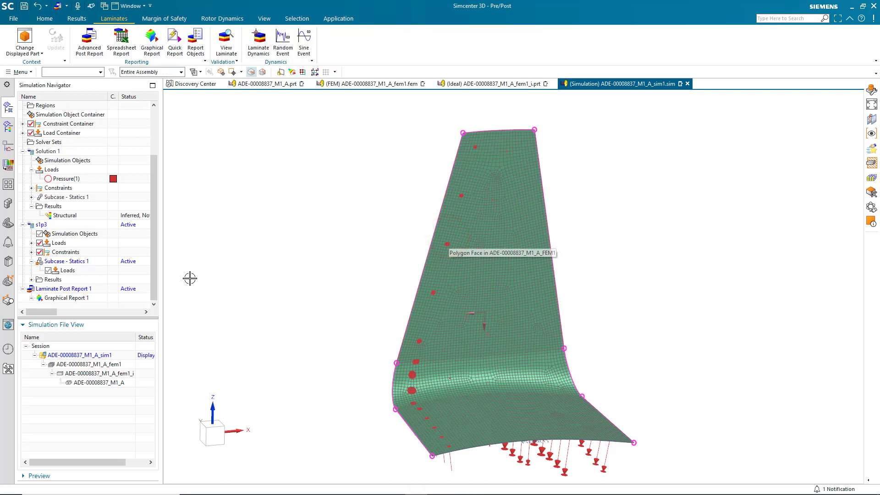
- Generate Graphical Report 1 results and list Max Abs Stresses and Max Abs FI for Plies 1–56
right_click(67, 300)
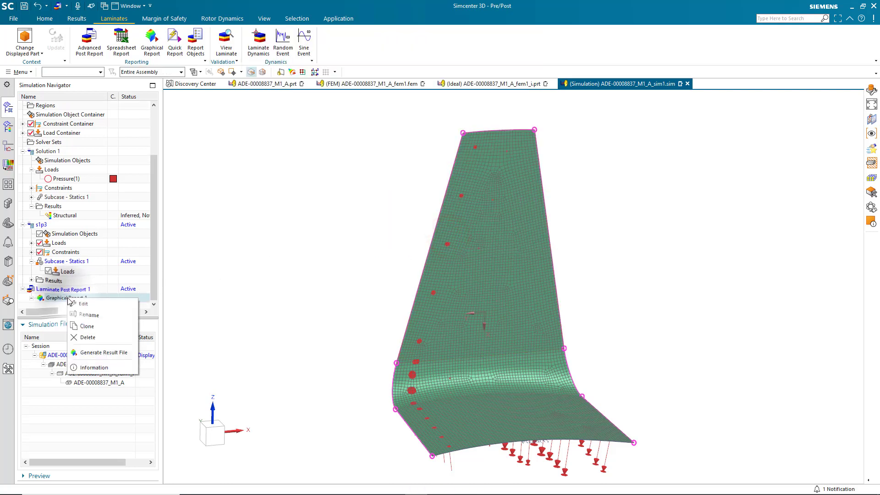
left_click(103, 348)
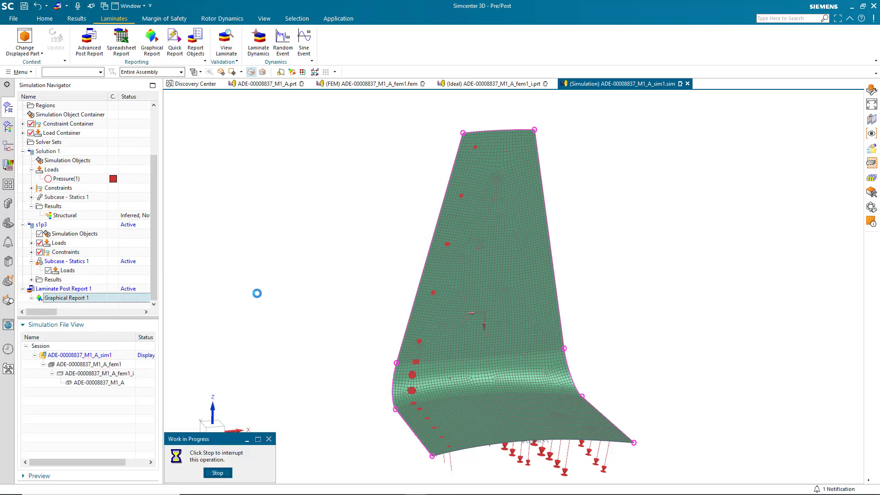
left_click(152, 251)
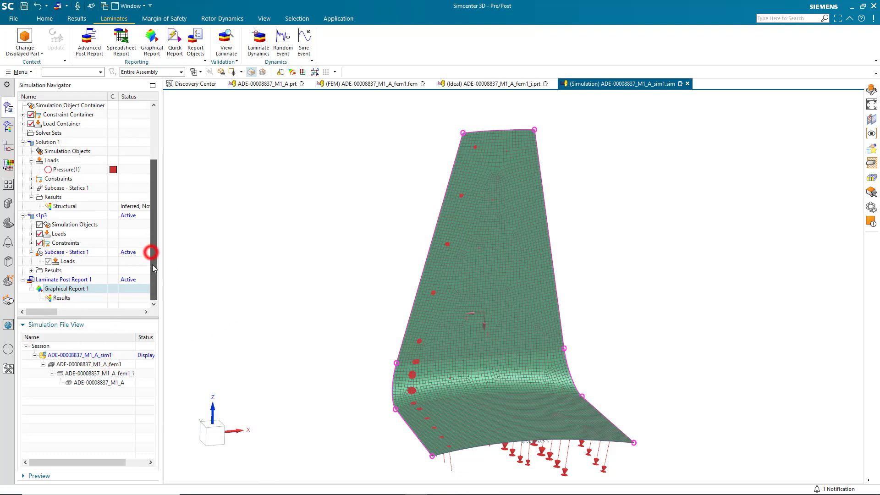
double_click(56, 299)
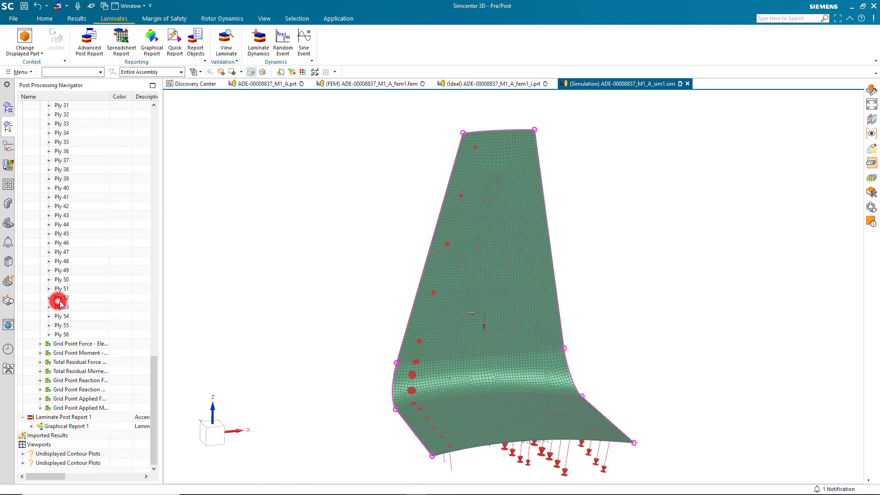
left_click(31, 427)
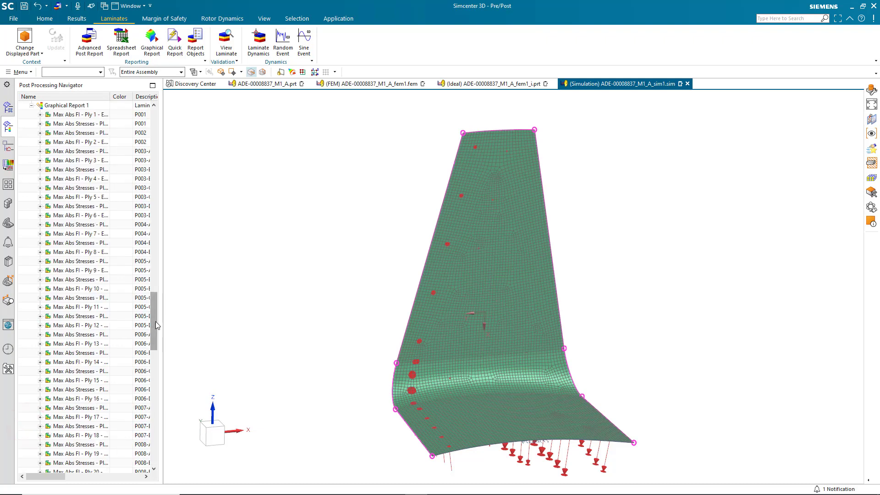
double_click(109, 99)
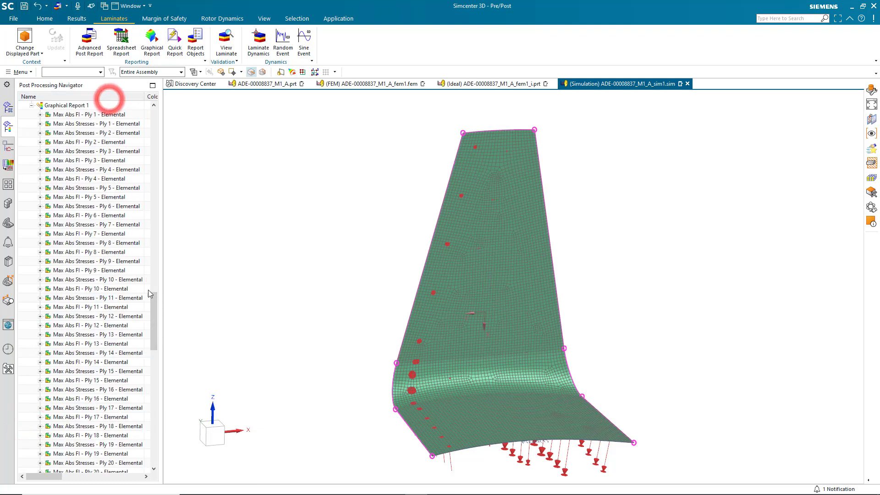
left_click_drag(154, 303, 138, 437)
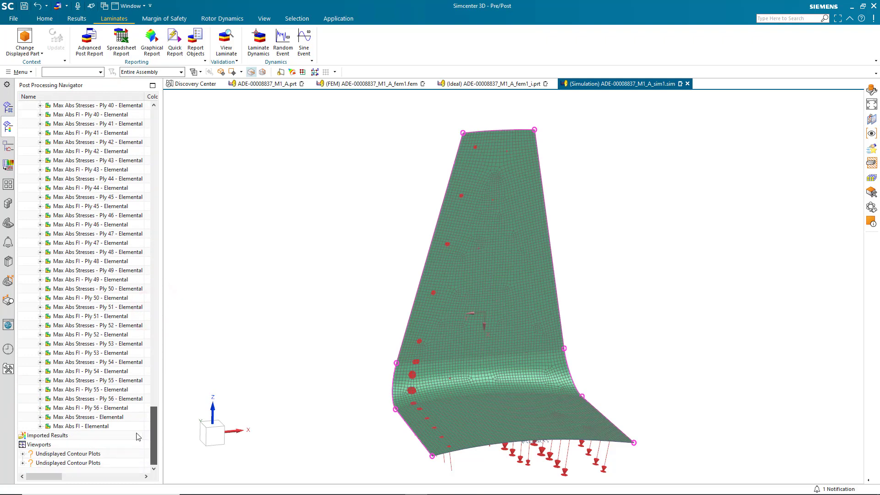
- Plot Max Abs Stresses component 11, labelling each element with its critical global ply ID
left_click(39, 417)
double_click(59, 380)
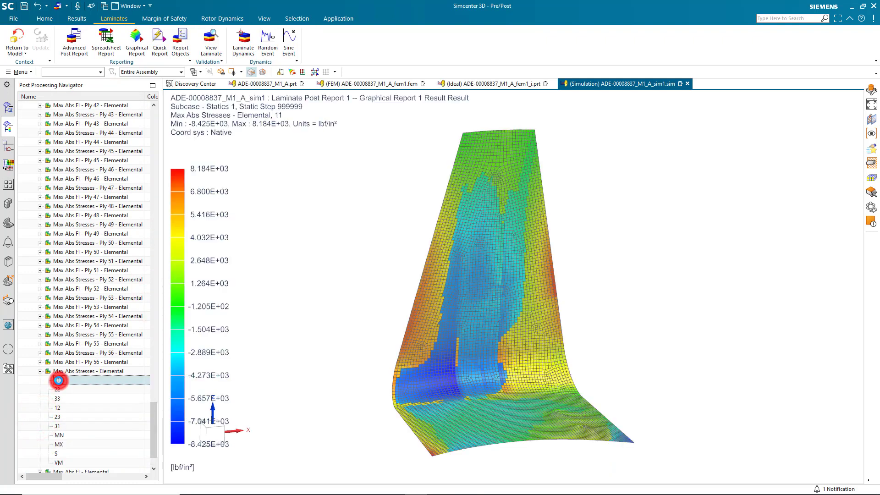
left_click(154, 431)
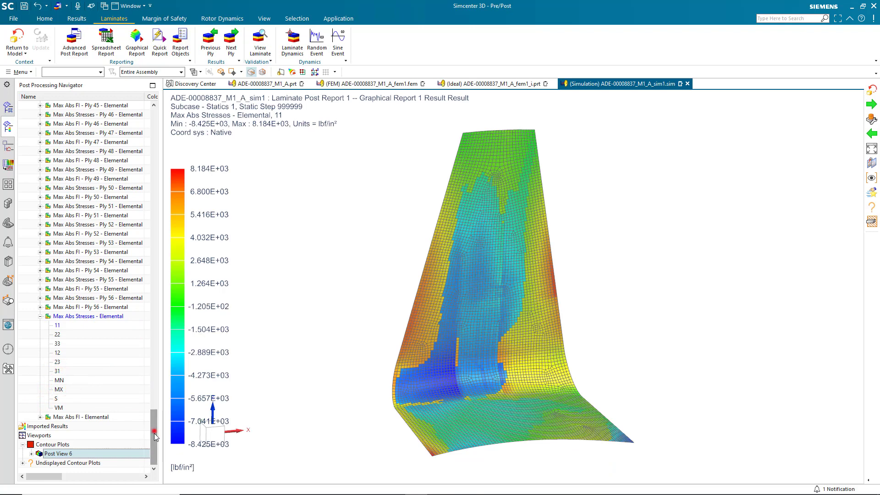
left_click(69, 455)
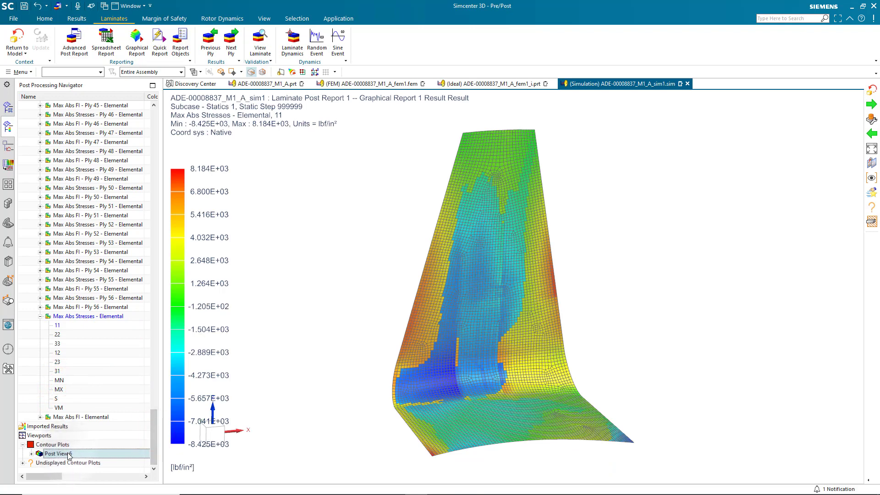
right_click(69, 455)
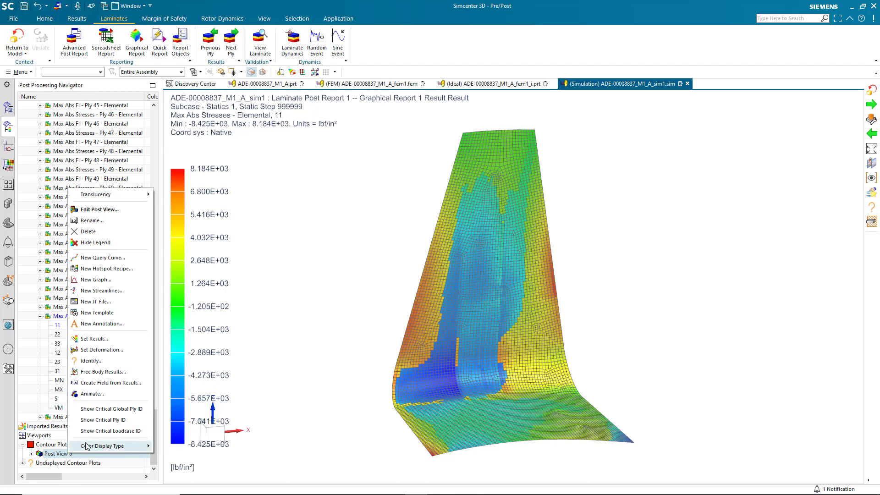
left_click(103, 412)
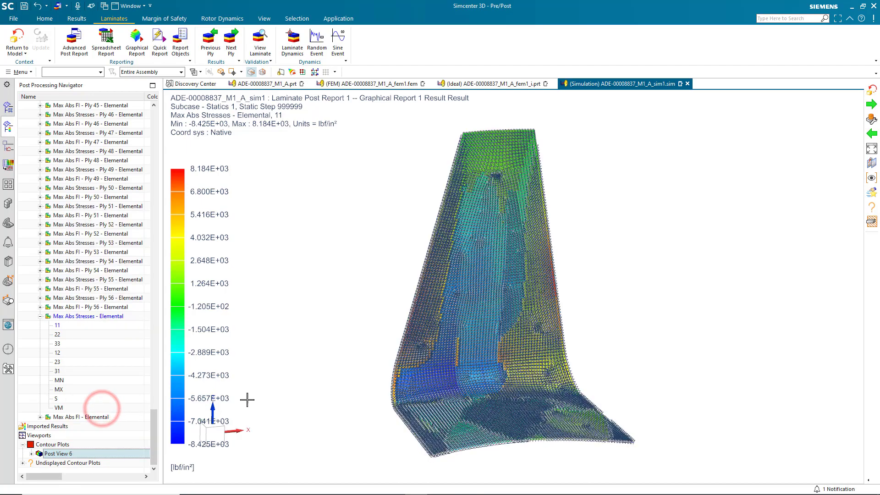
scroll(443, 315, "up", 2)
scroll(443, 314, "up", 4)
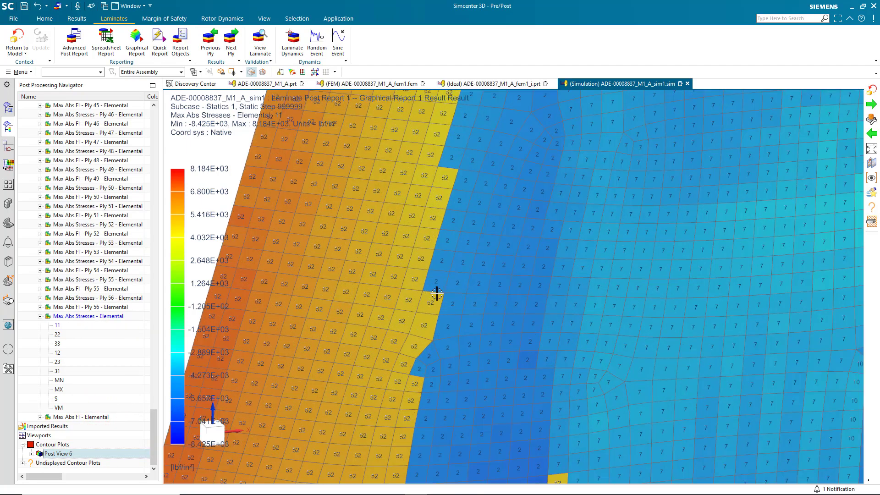
mouse_move(434, 294)
middle_mouse_down()
mouse_move(426, 287)
mouse_move(437, 294)
middle_mouse_up()
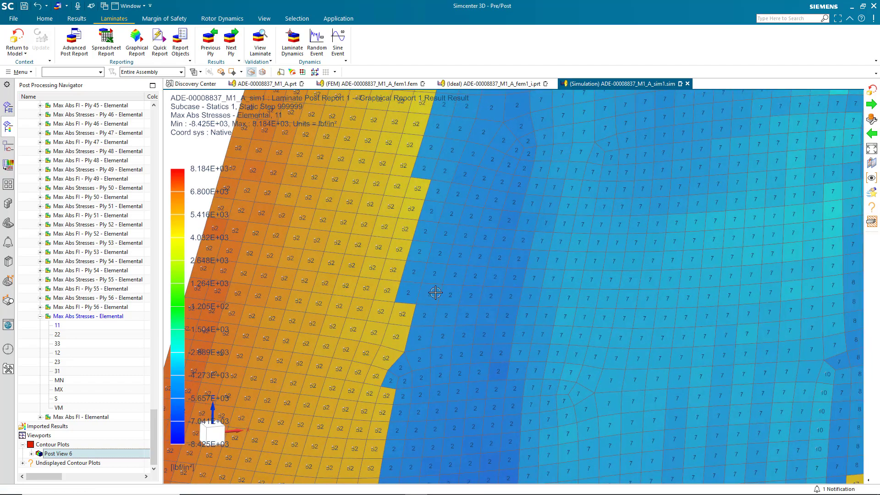
scroll(435, 293, "down", 5)
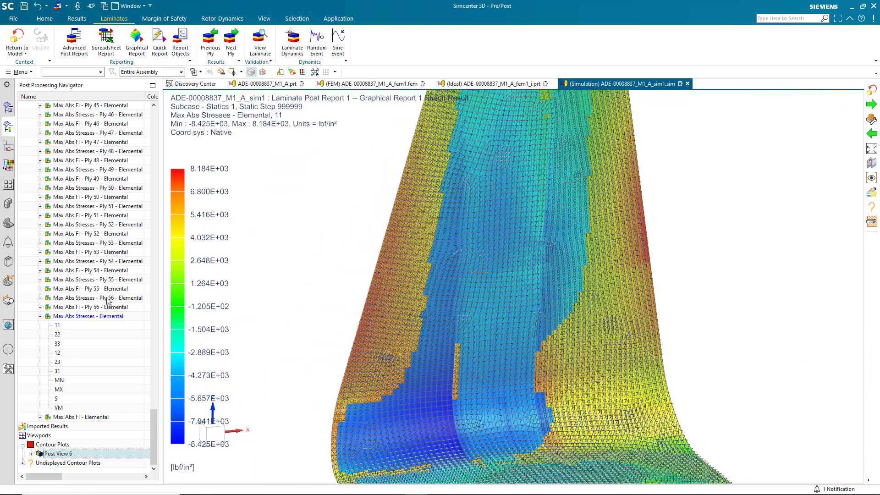
- Switch the contour to component 22 (-6.176E+03 to 7.025E+03 lbf/in²) and fit the winglet
double_click(58, 335)
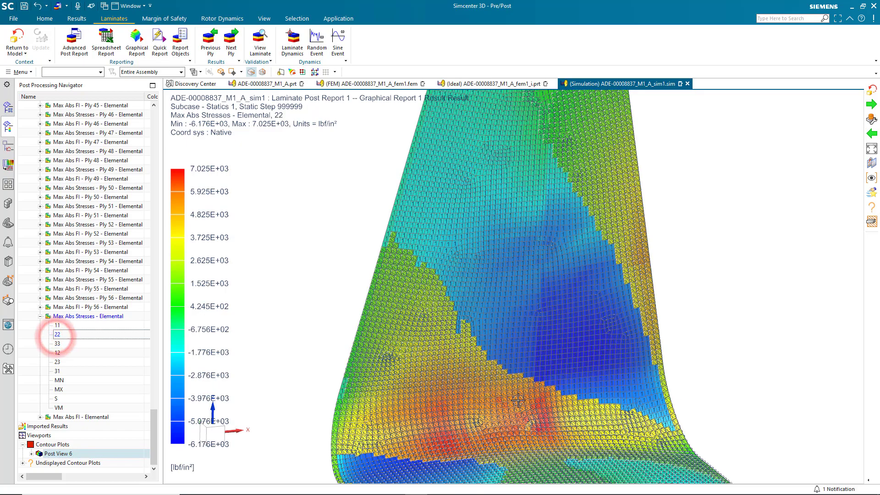
scroll(532, 395, "up", 10)
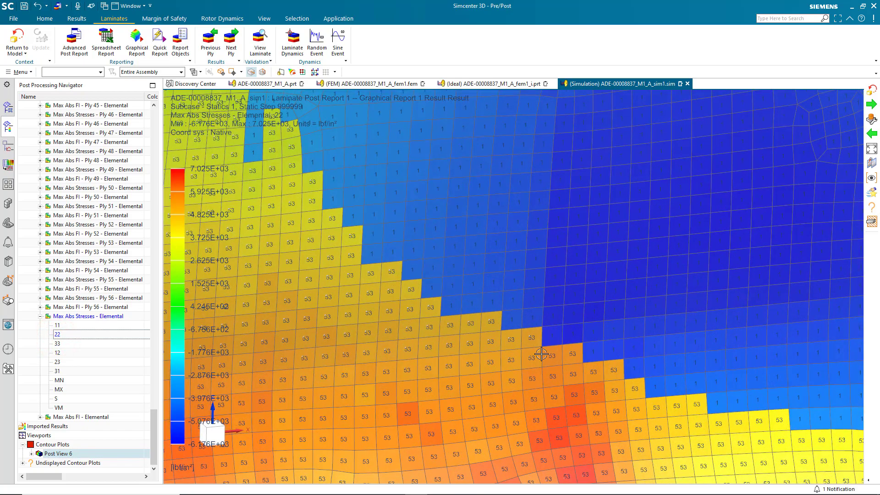
middle_click_drag(541, 354, 423, 298)
key("ctrl+f")
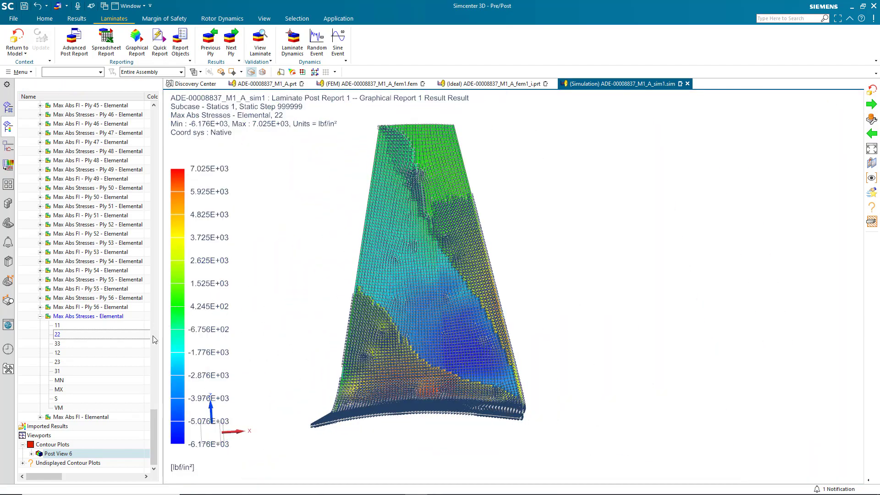
- Plot the Max Abs FI Scalar contour (-0.0478 to 0.0550), inspect it, then return to the model
left_click(40, 417)
double_click(63, 426)
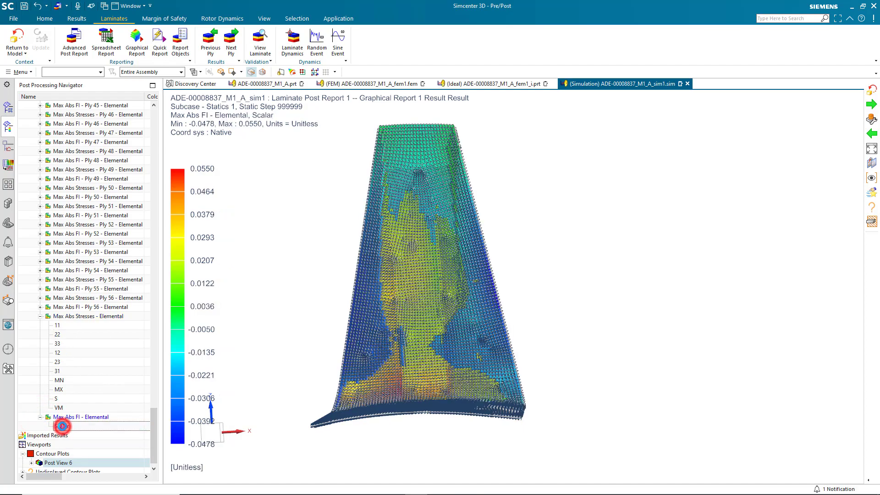
scroll(399, 316, "down", 10)
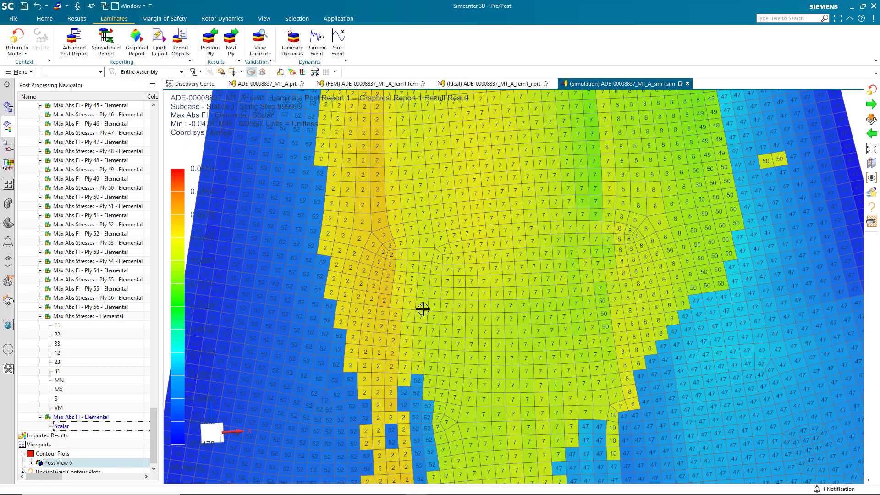
scroll(423, 310, "up", 5)
scroll(425, 327, "up", 8)
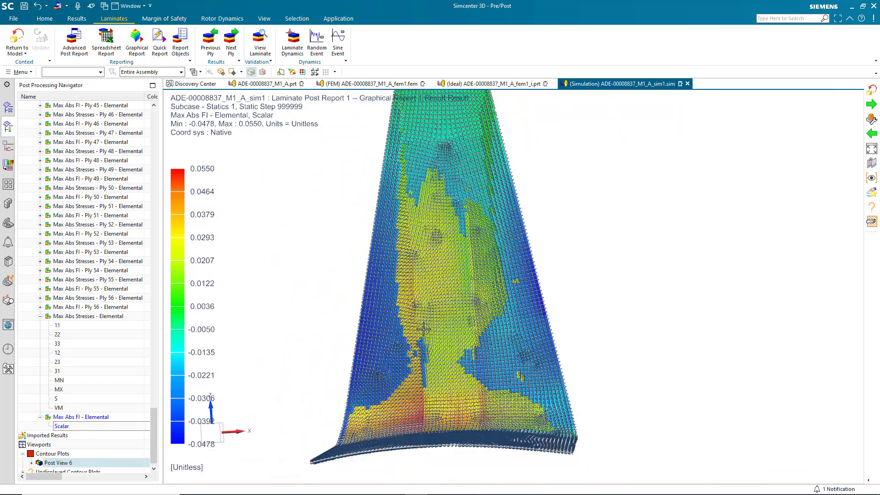
middle_click_drag(424, 326, 444, 344)
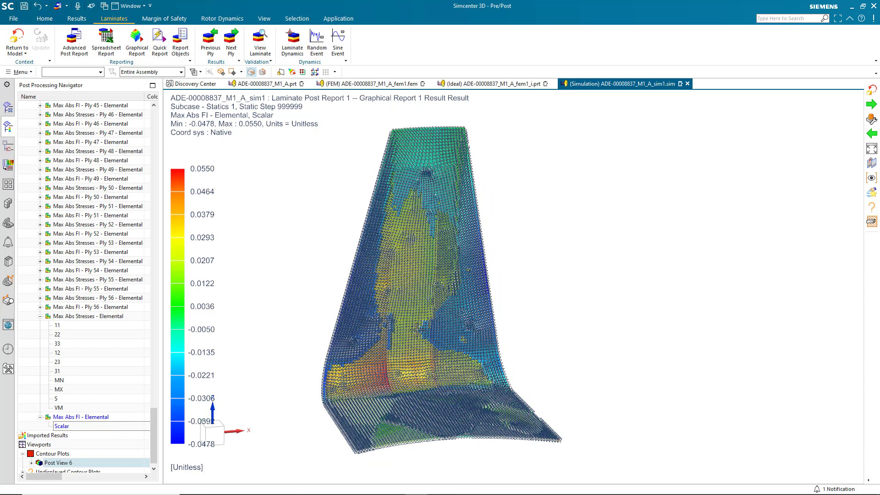
left_click(21, 38)
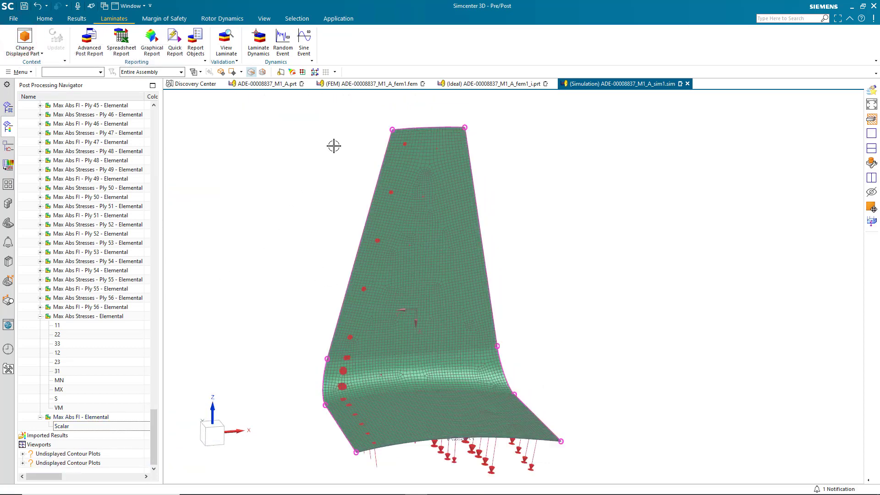
- Export the fem1.fem Winglet Layup to Fibersim as an HDF5 file named 3plies
left_click(379, 84)
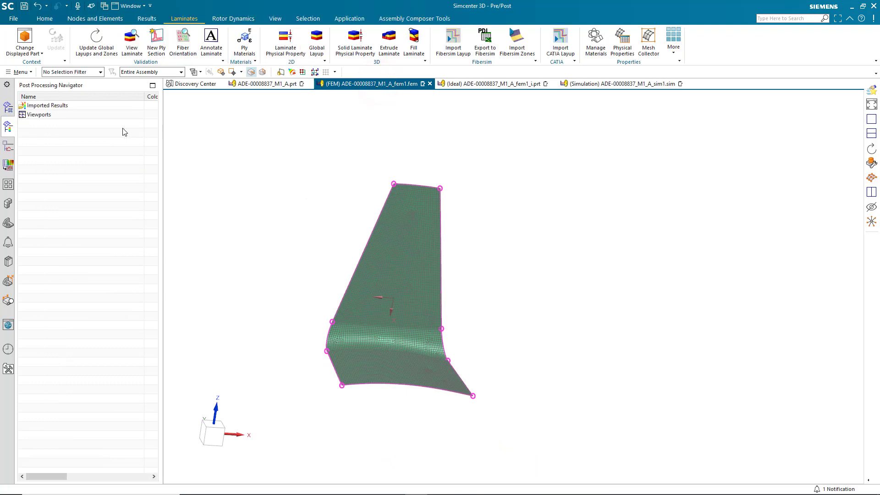
left_click(9, 108)
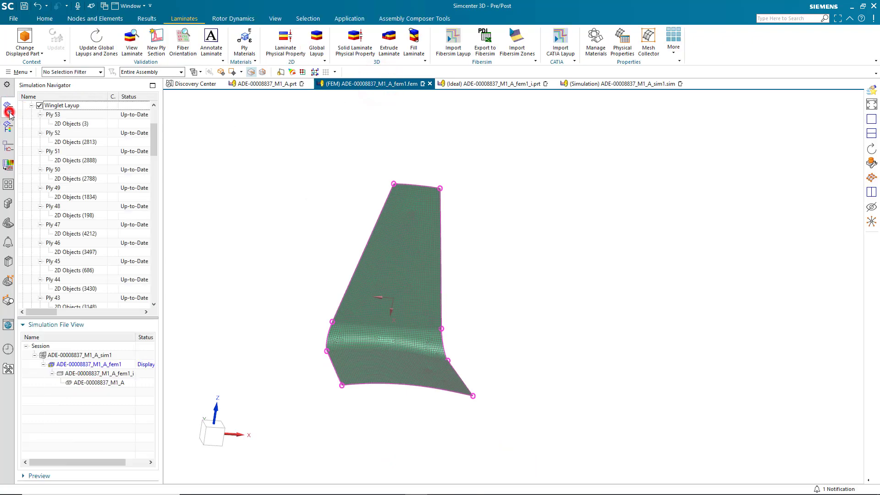
right_click(75, 107)
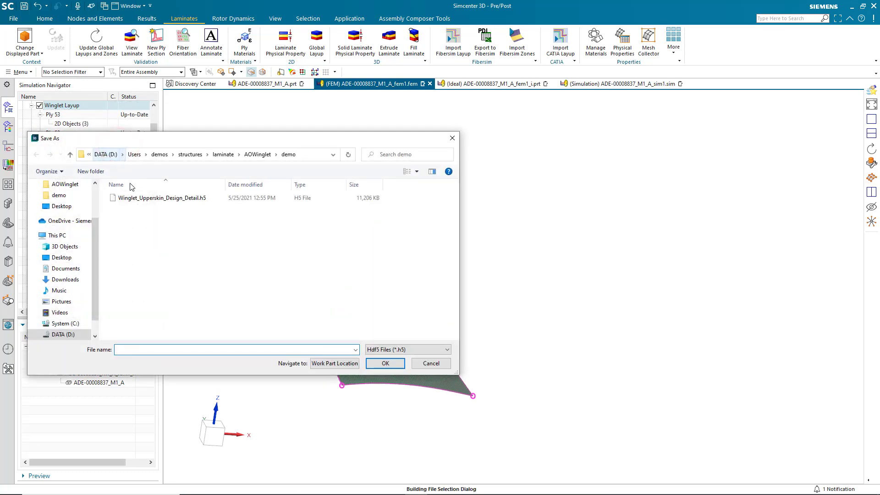
left_click(154, 350)
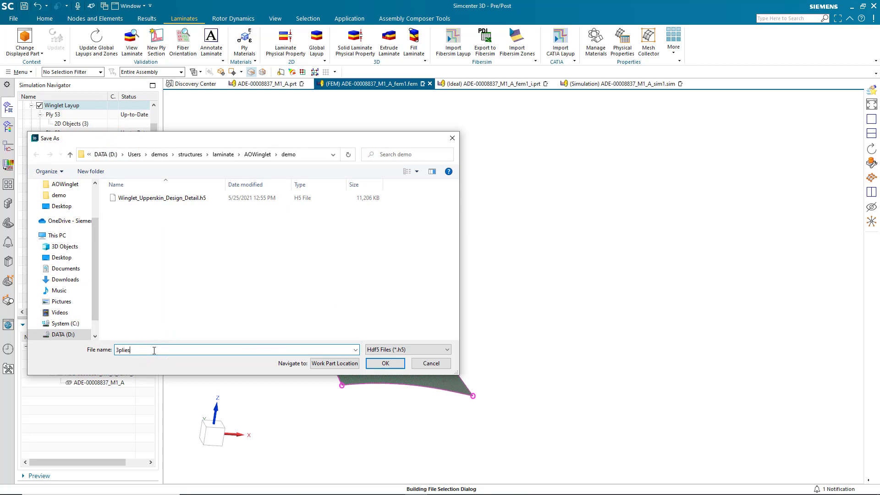
type("3plies")
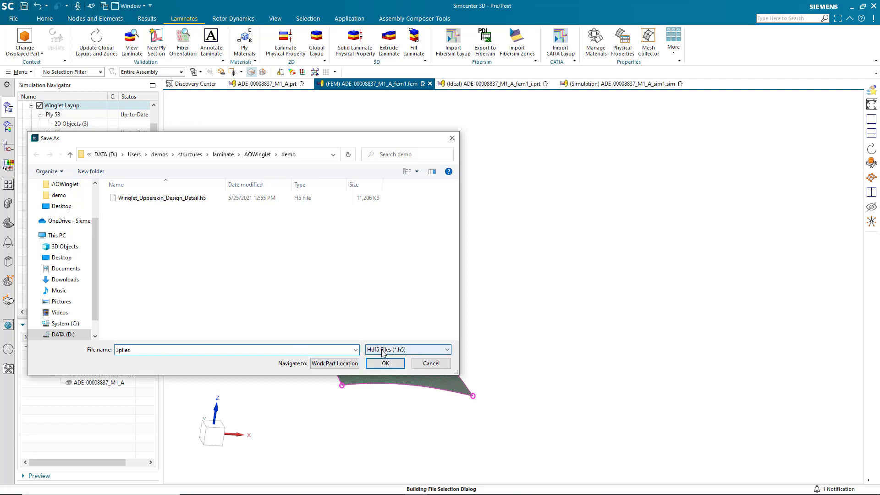